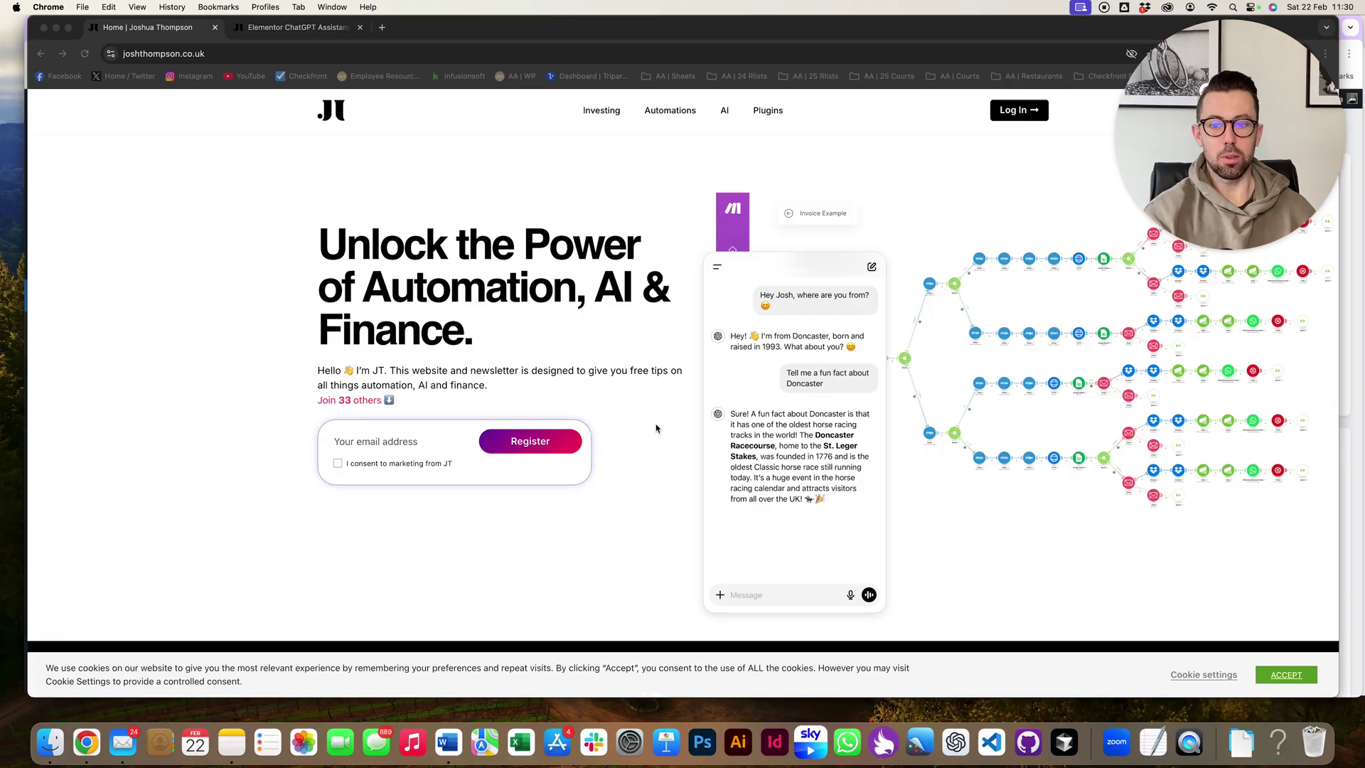
- Send 'Where you from?' to the home page AI chat and read its Doncaster reply
scroll(661, 441, down, 10)
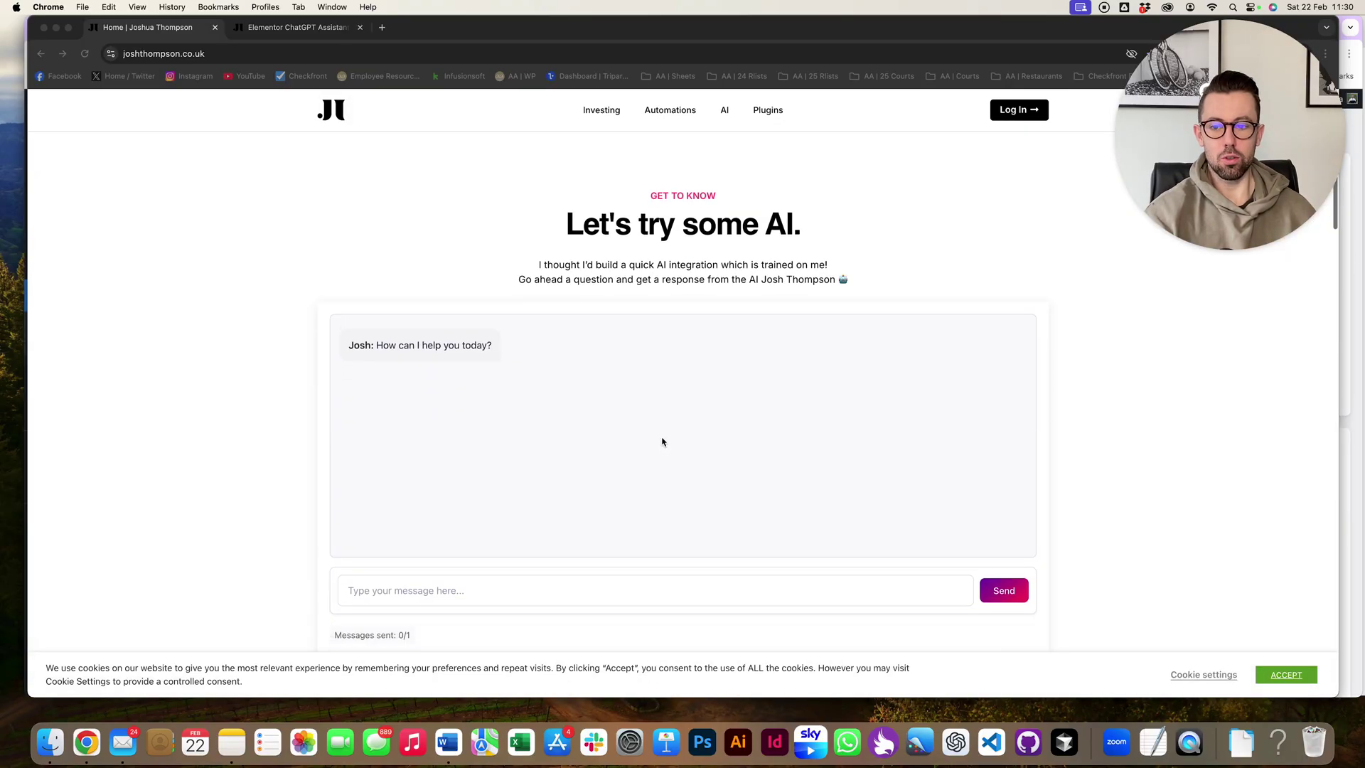
click(567, 495)
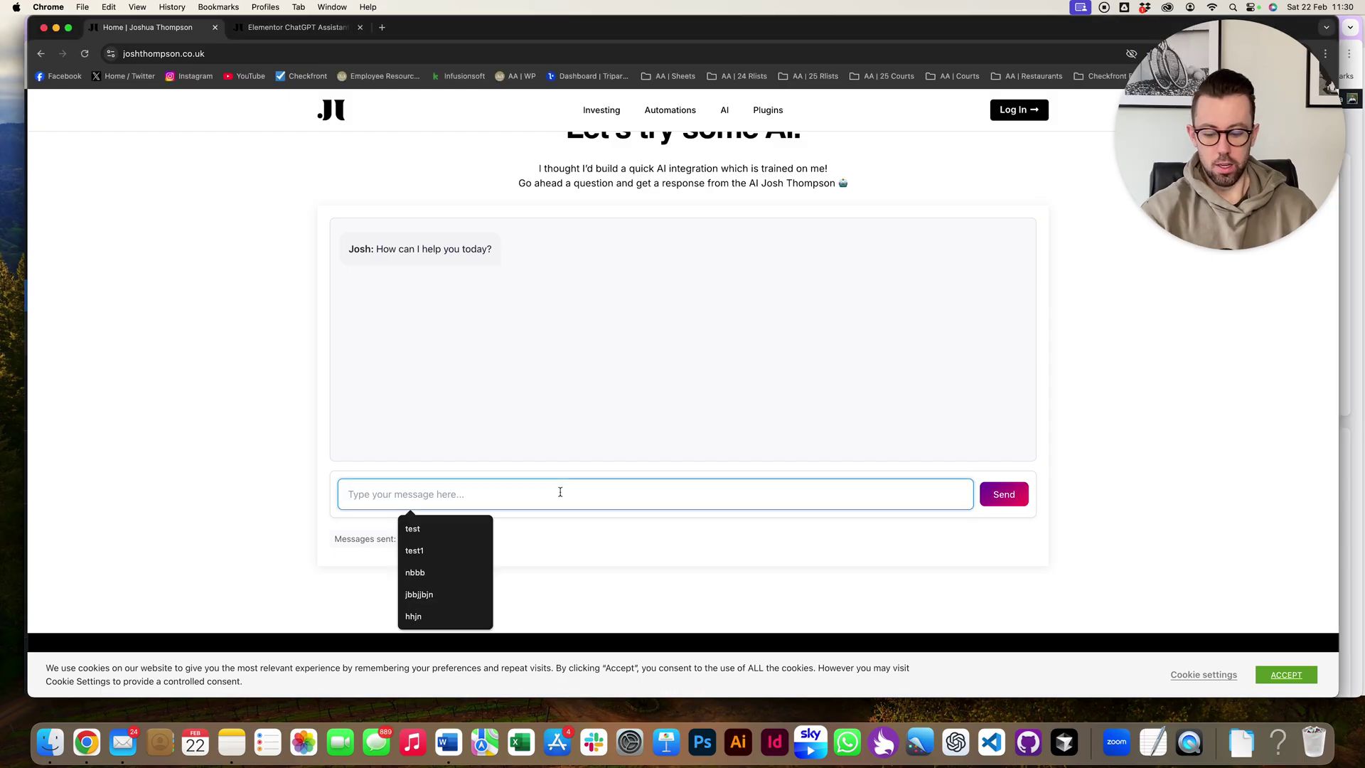
text(Where you)
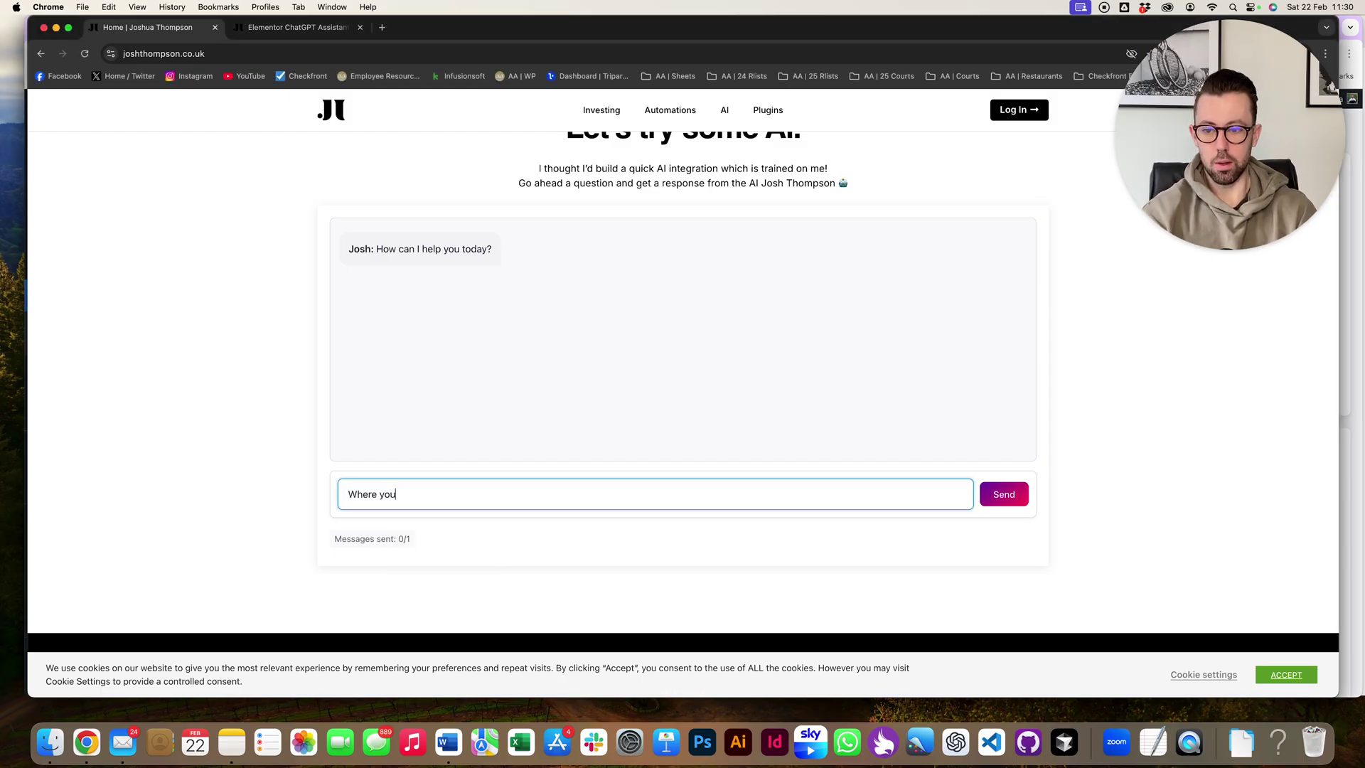
text( from?)
key(Return)
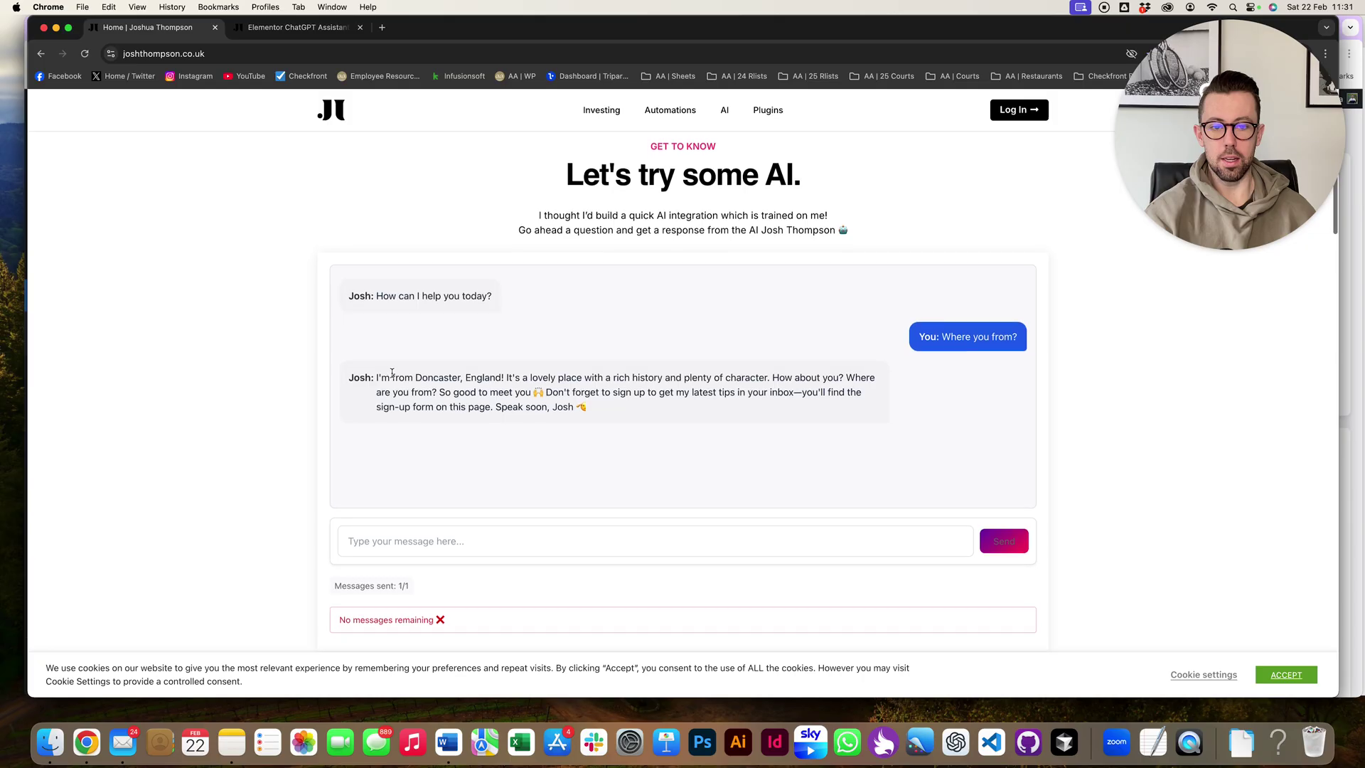
scroll(511, 355, down, 1)
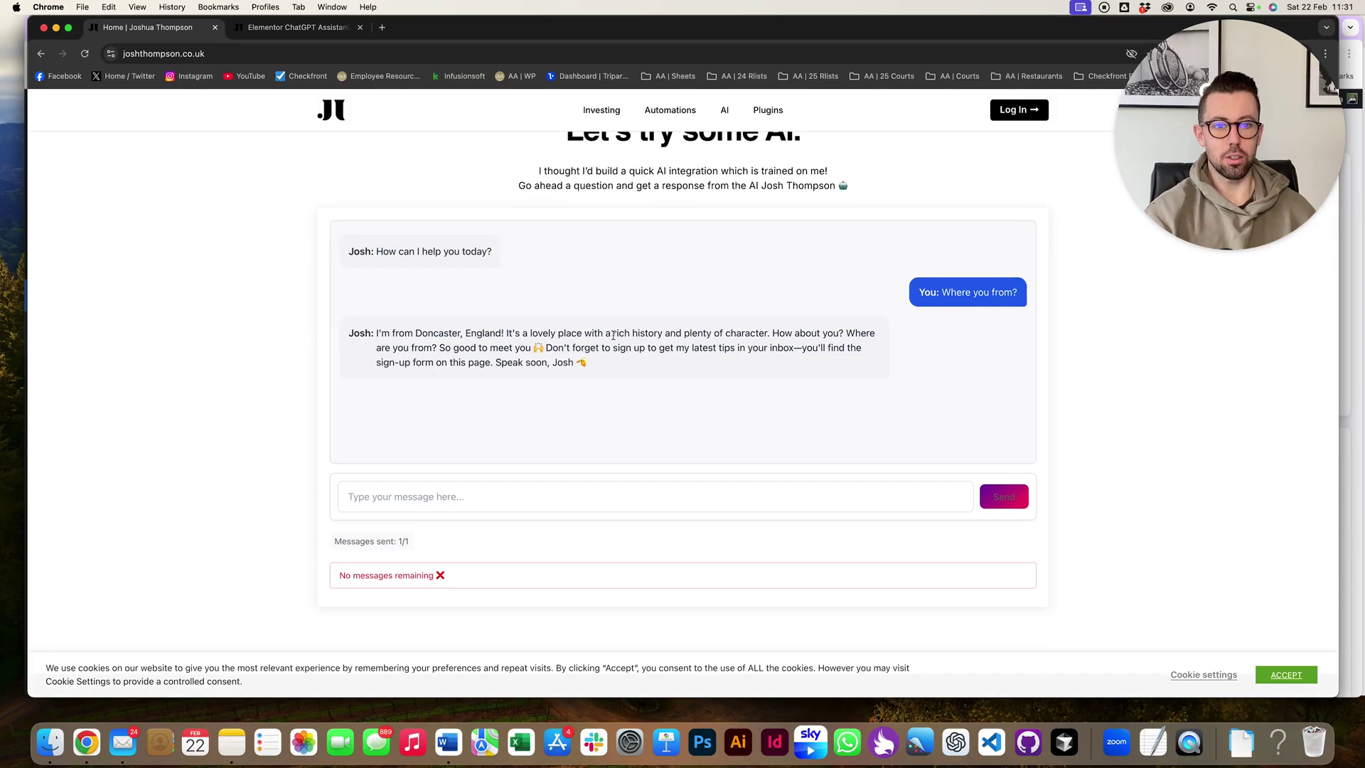
- Switch to the Elementor ChatGPT Assistant page and jump to its Documentation section
click(295, 27)
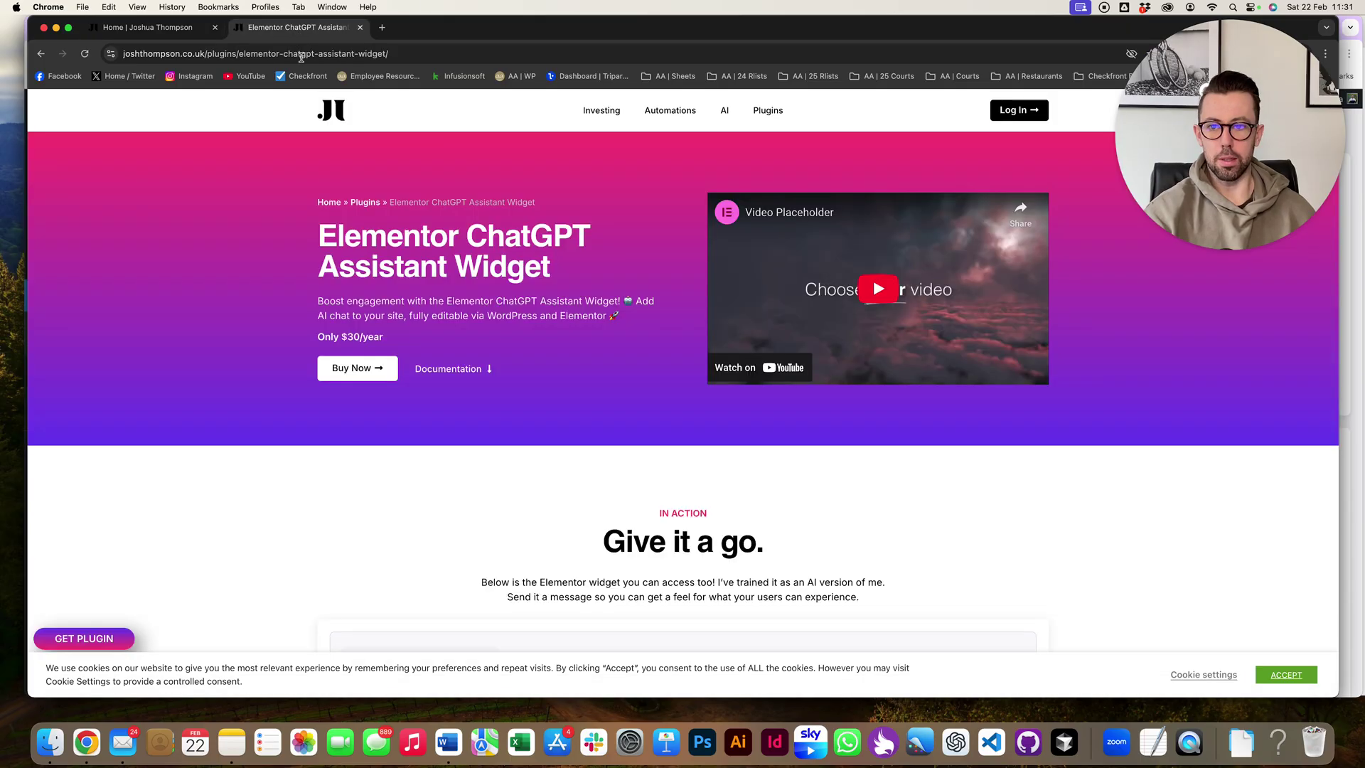
scroll(487, 361, down, 7)
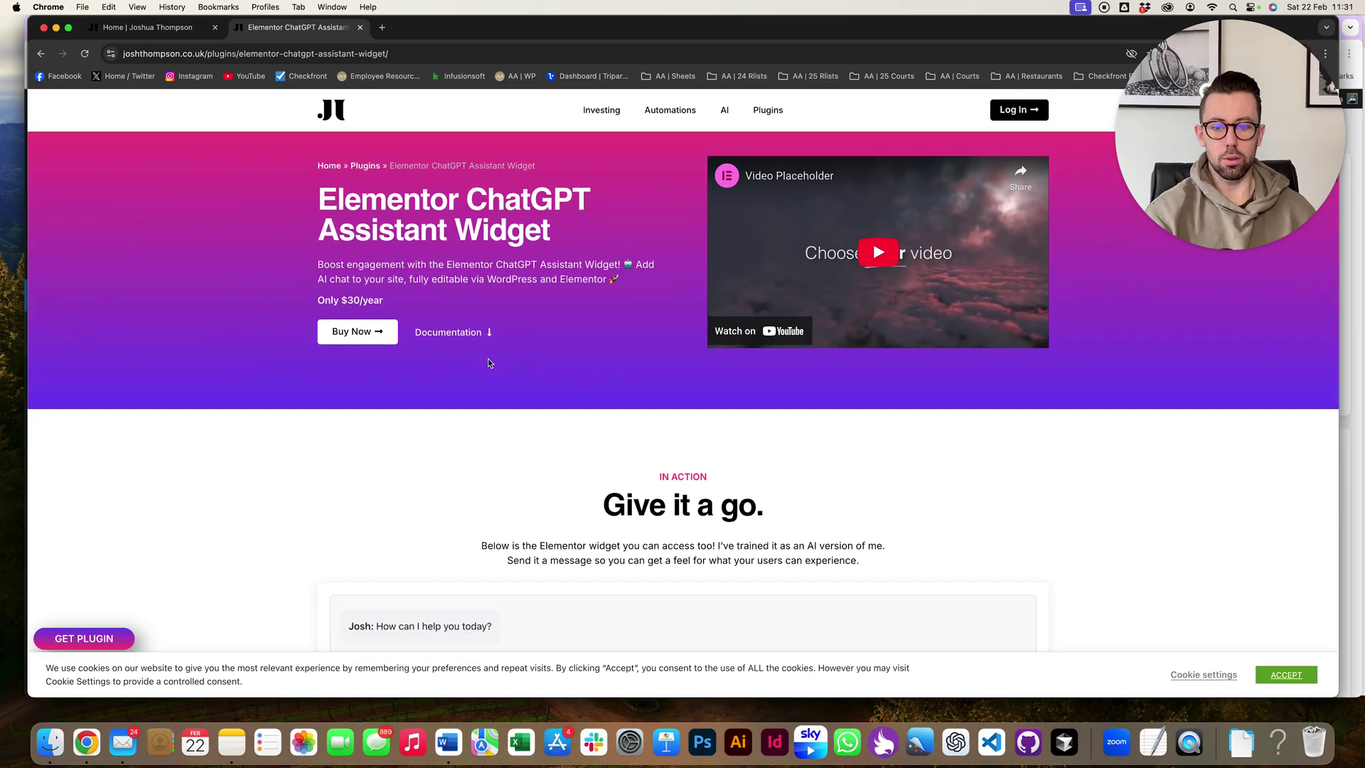
scroll(487, 362, up, 3)
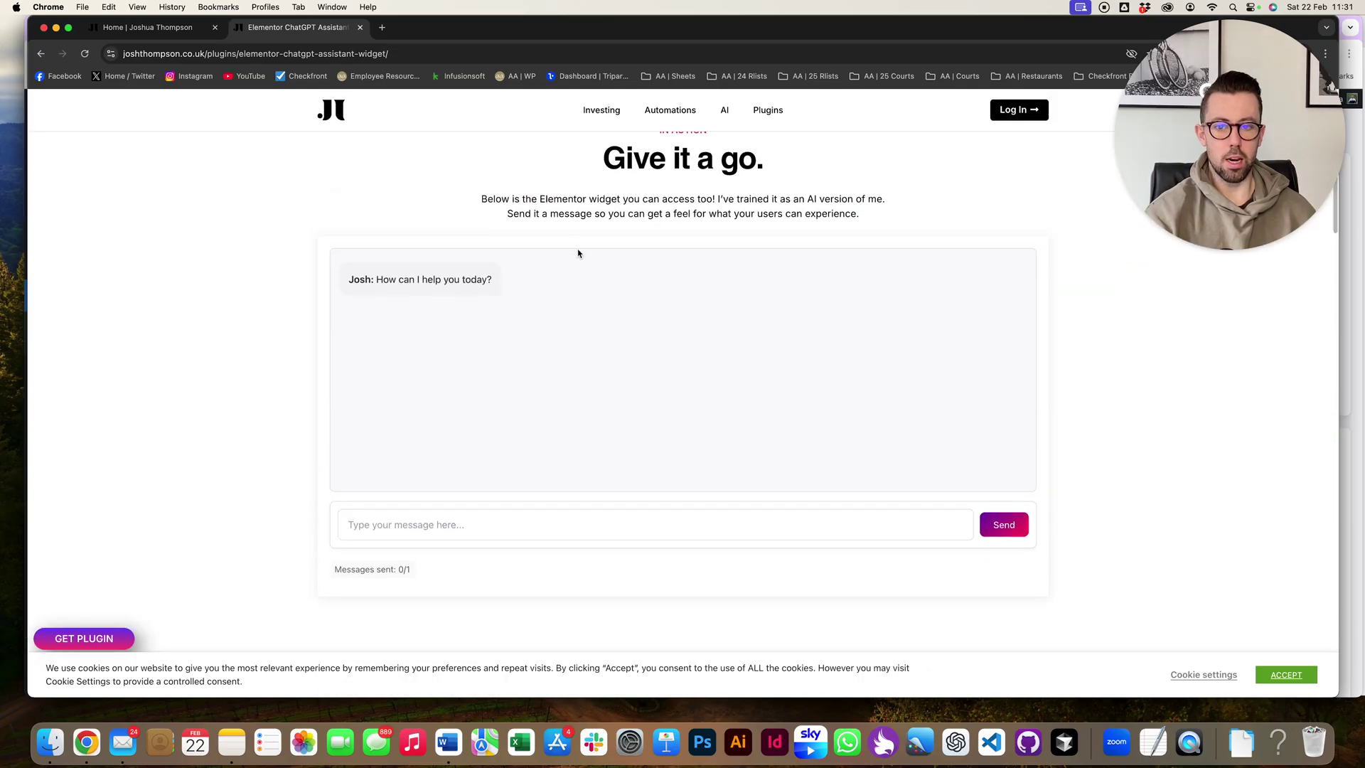
scroll(512, 327, up, 8)
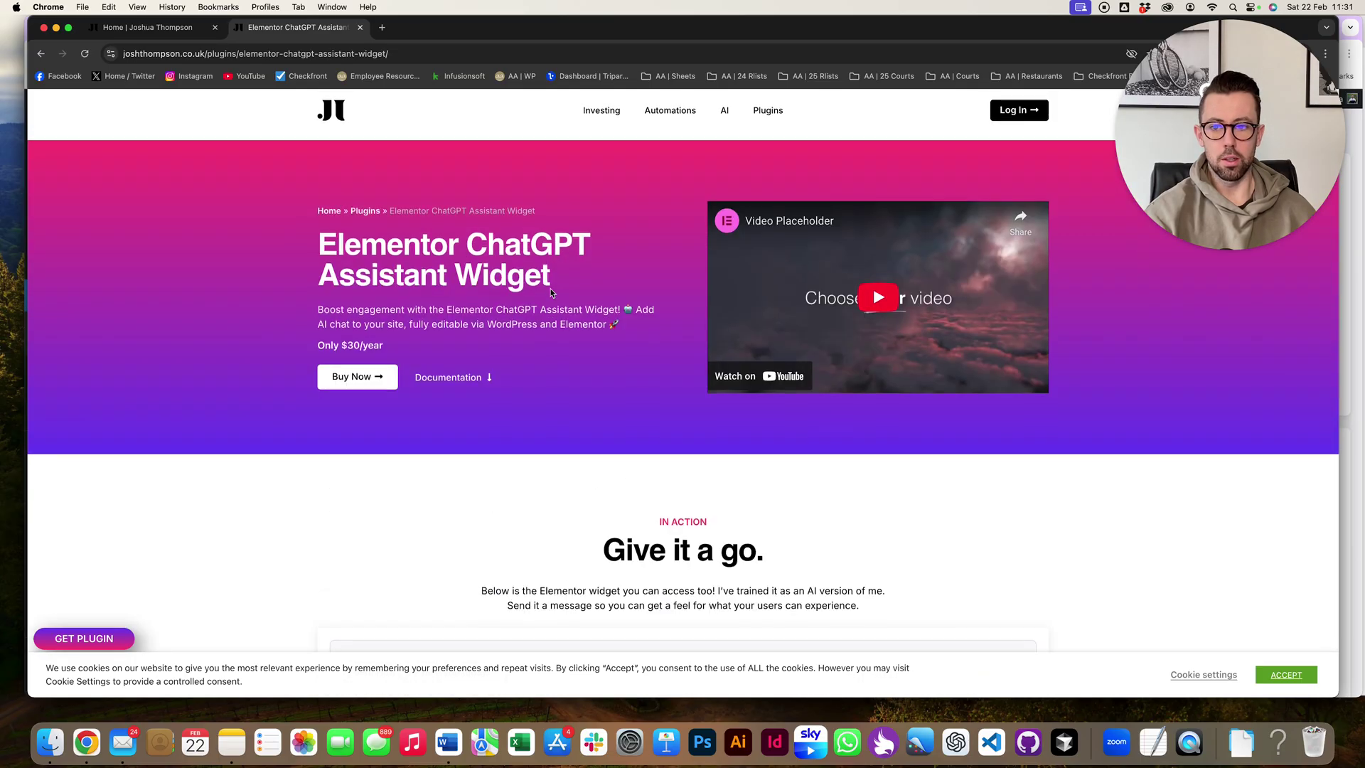
click(465, 368)
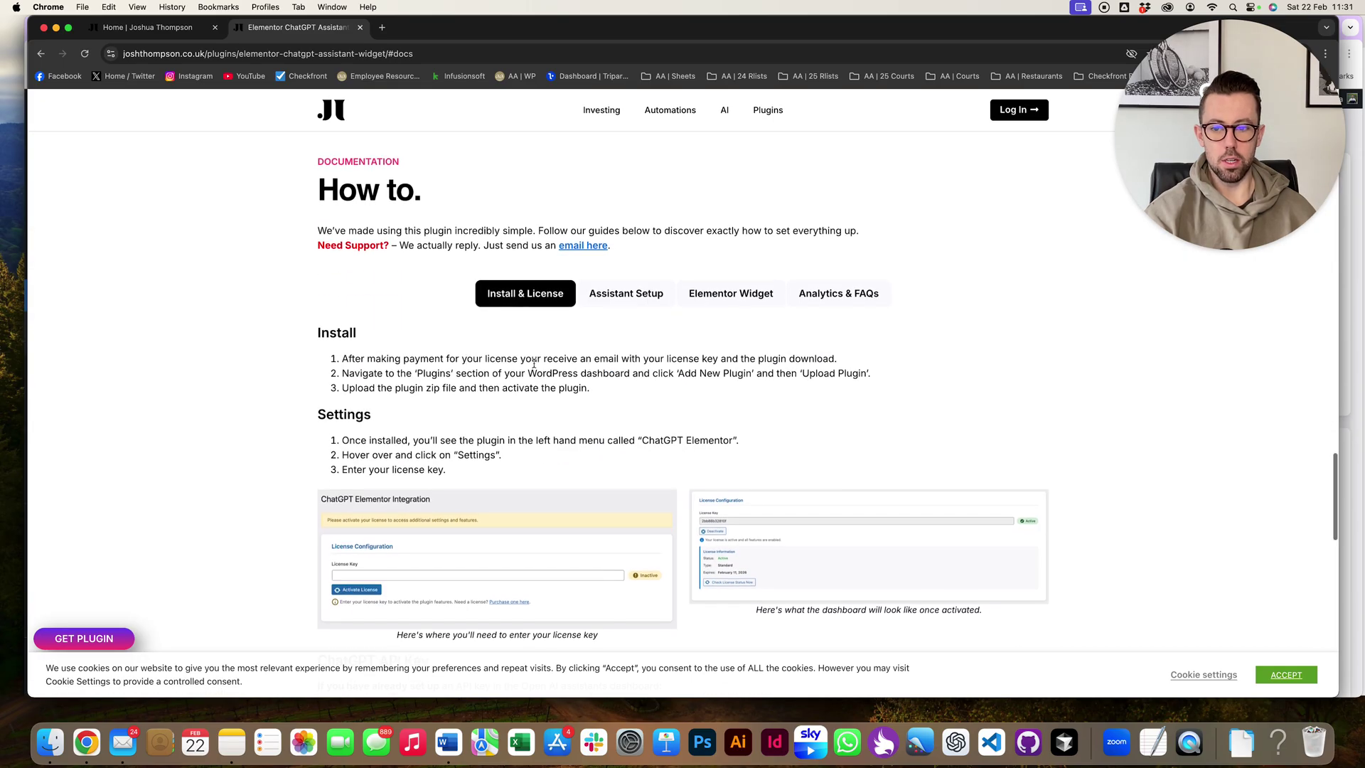
- Read through the Install & License and ChatGPT API Key documentation steps
scroll(512, 313, down, 1)
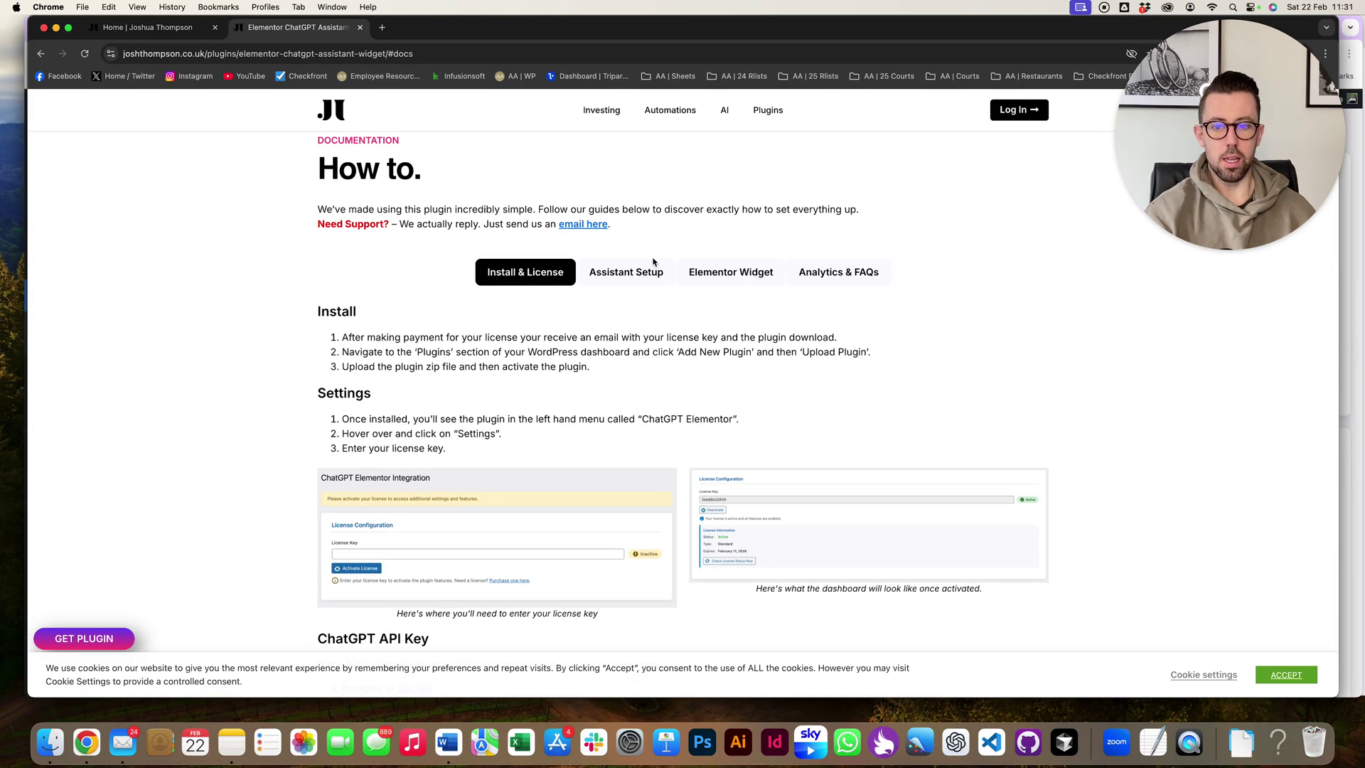
scroll(521, 347, down, 1)
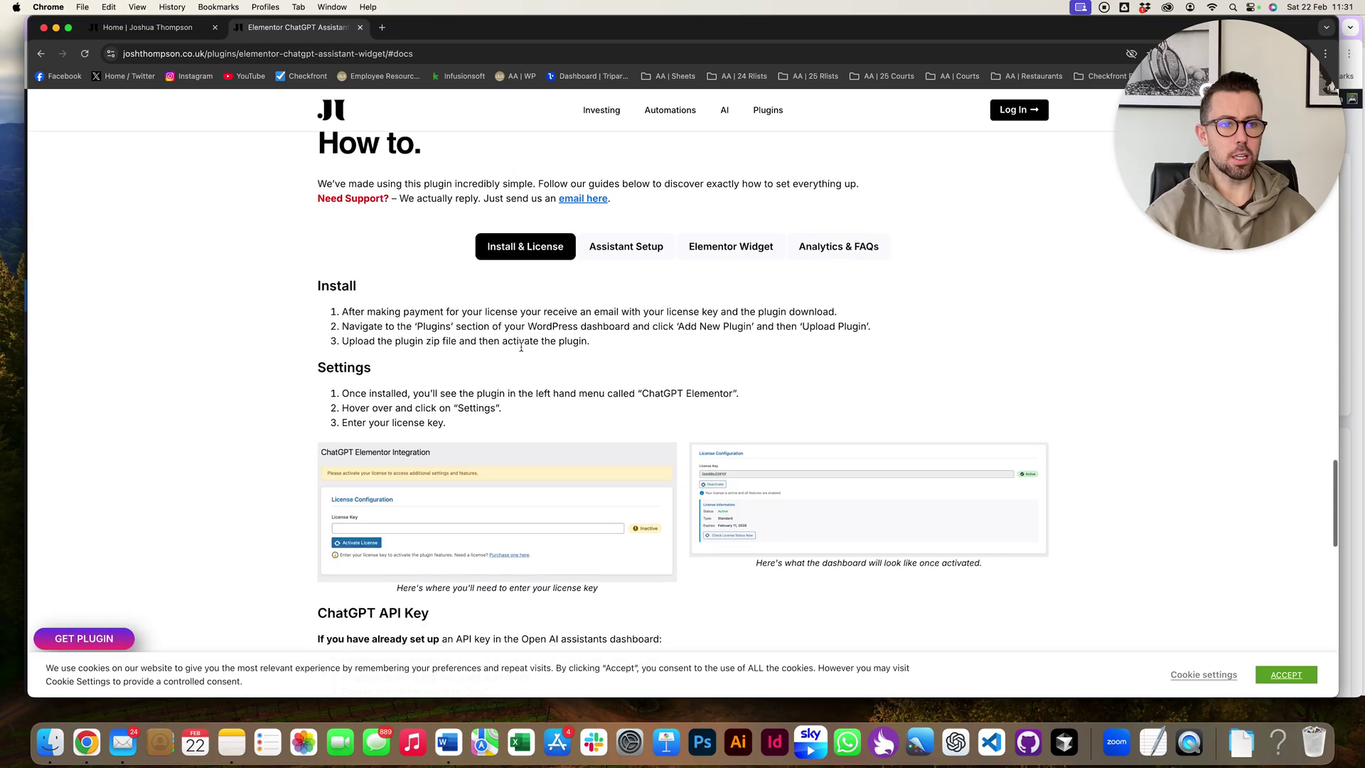
scroll(521, 346, down, 2)
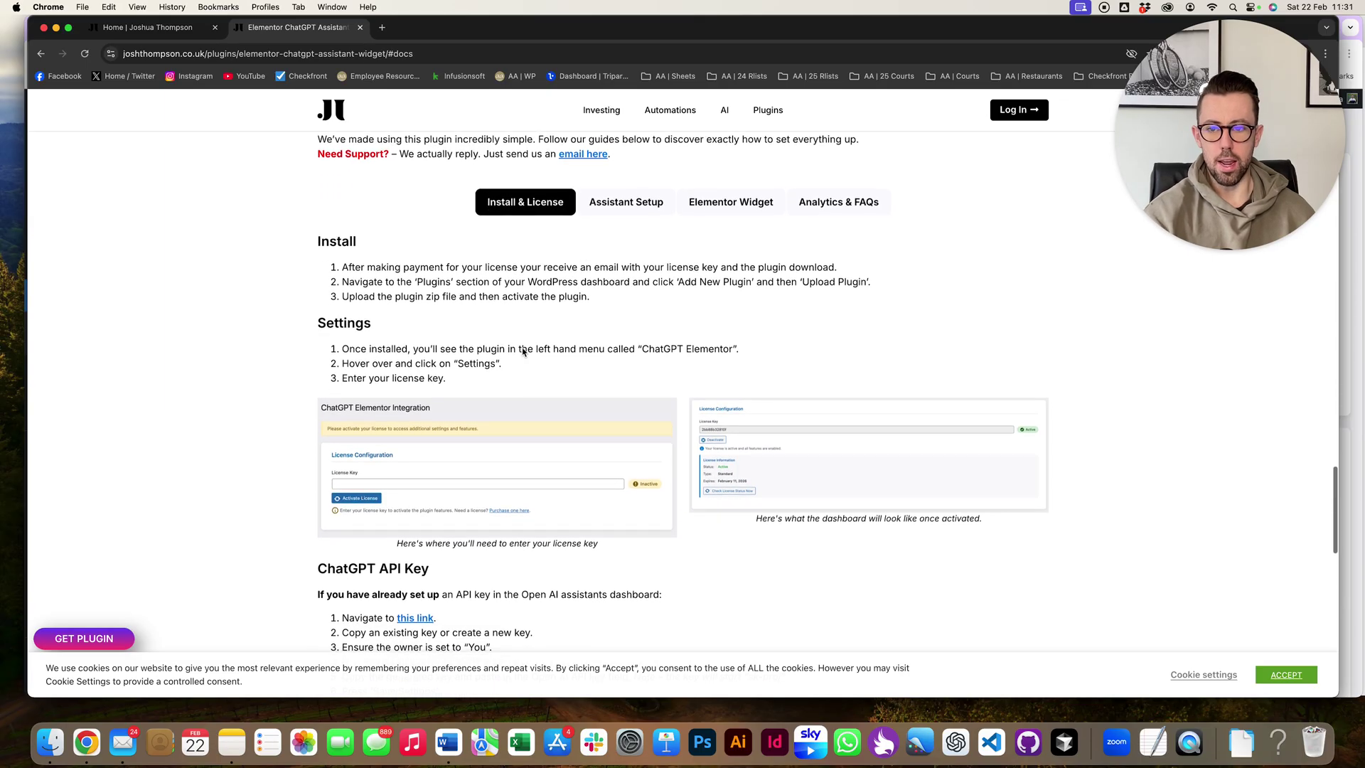
scroll(522, 351, down, 10)
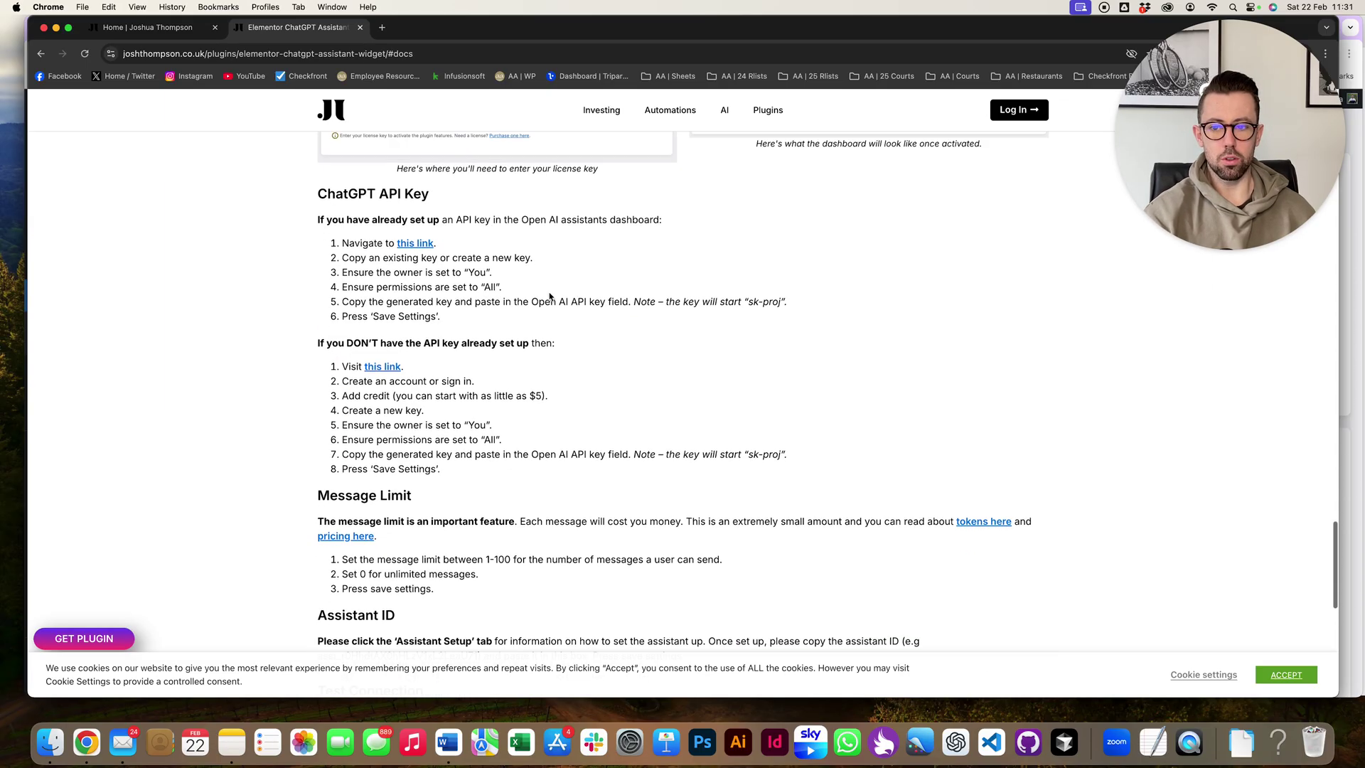
scroll(549, 296, up, 10)
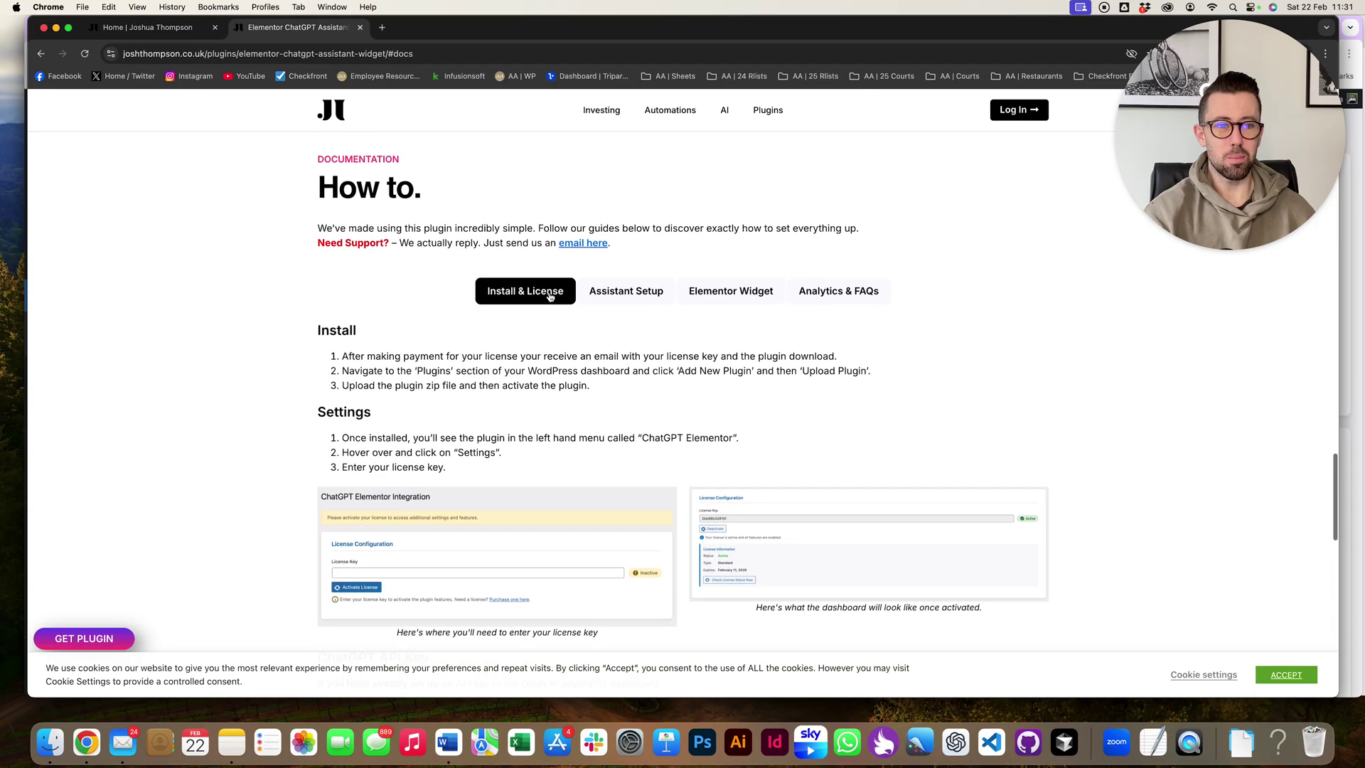
scroll(416, 353, down, 2)
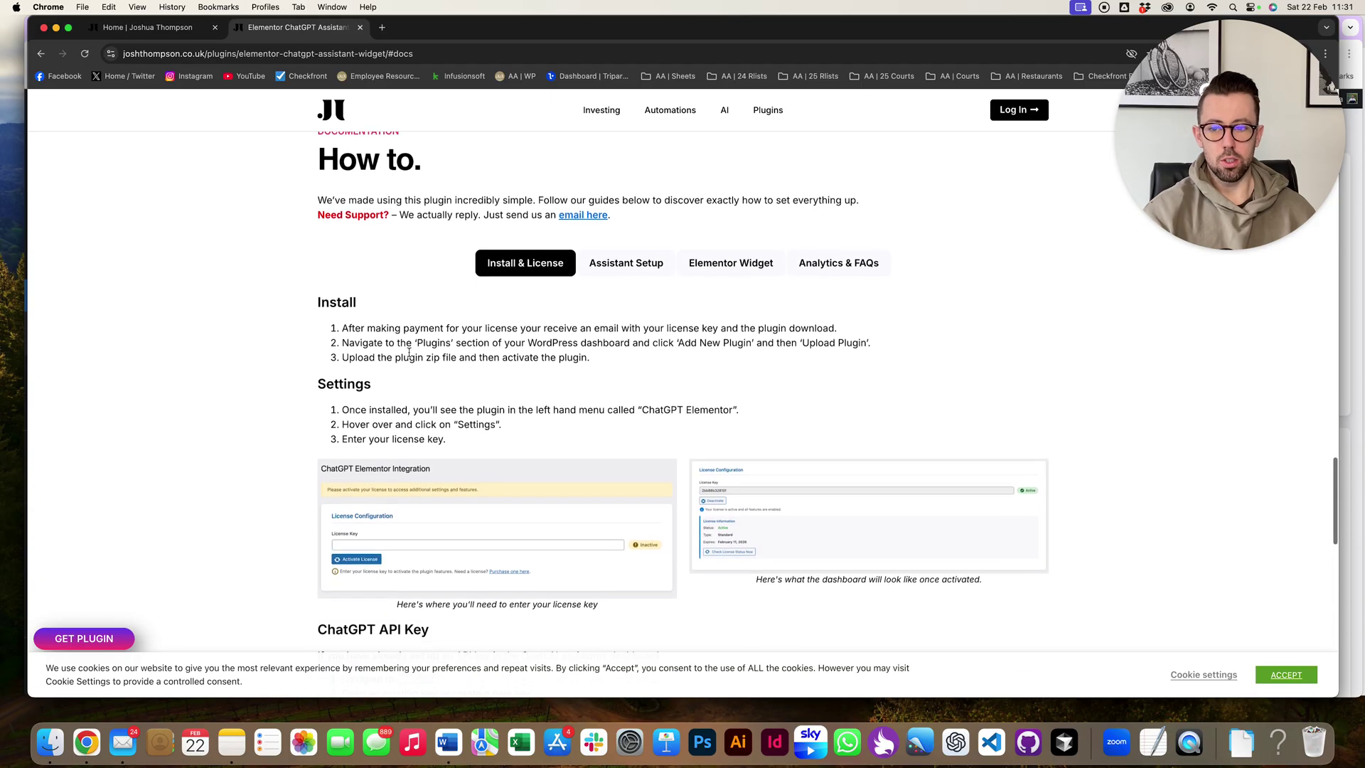
drag(313, 265, 736, 407)
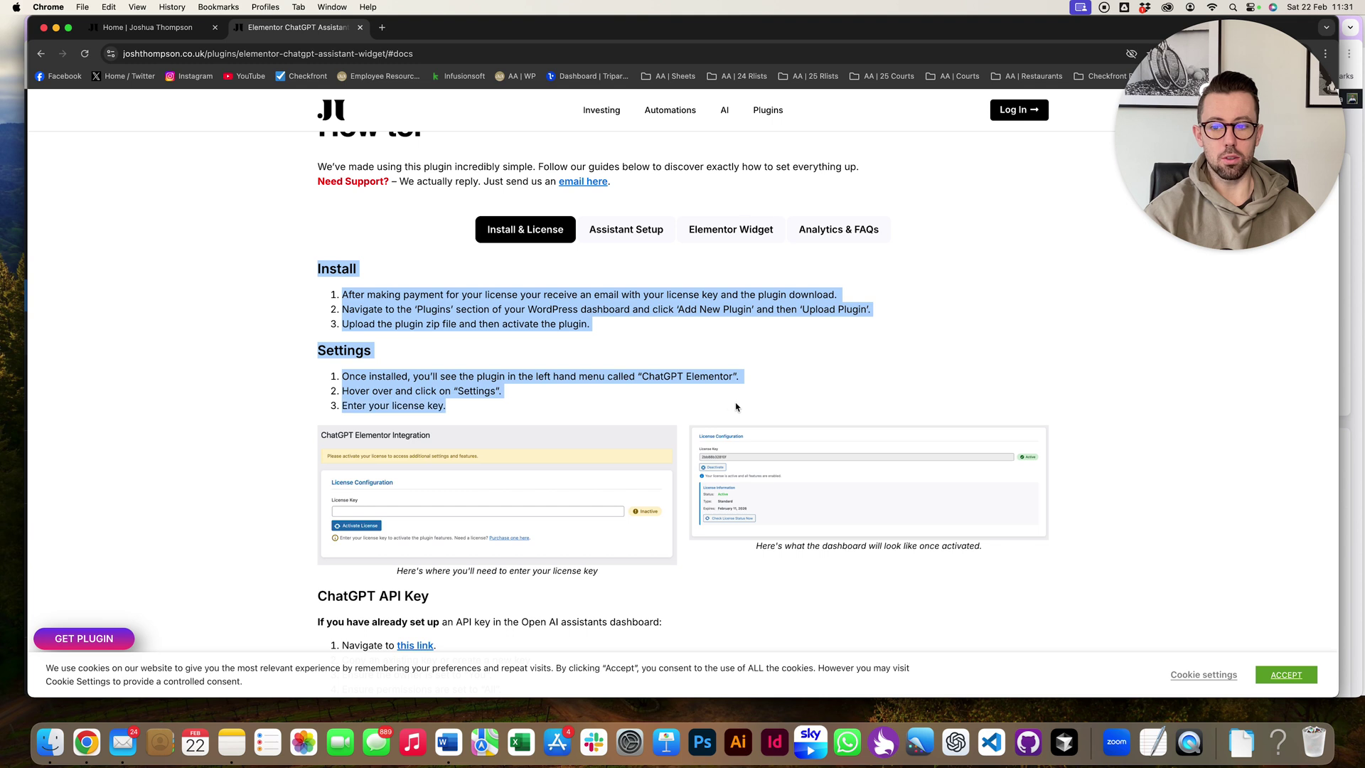
click(696, 391)
scroll(444, 313, down, 1)
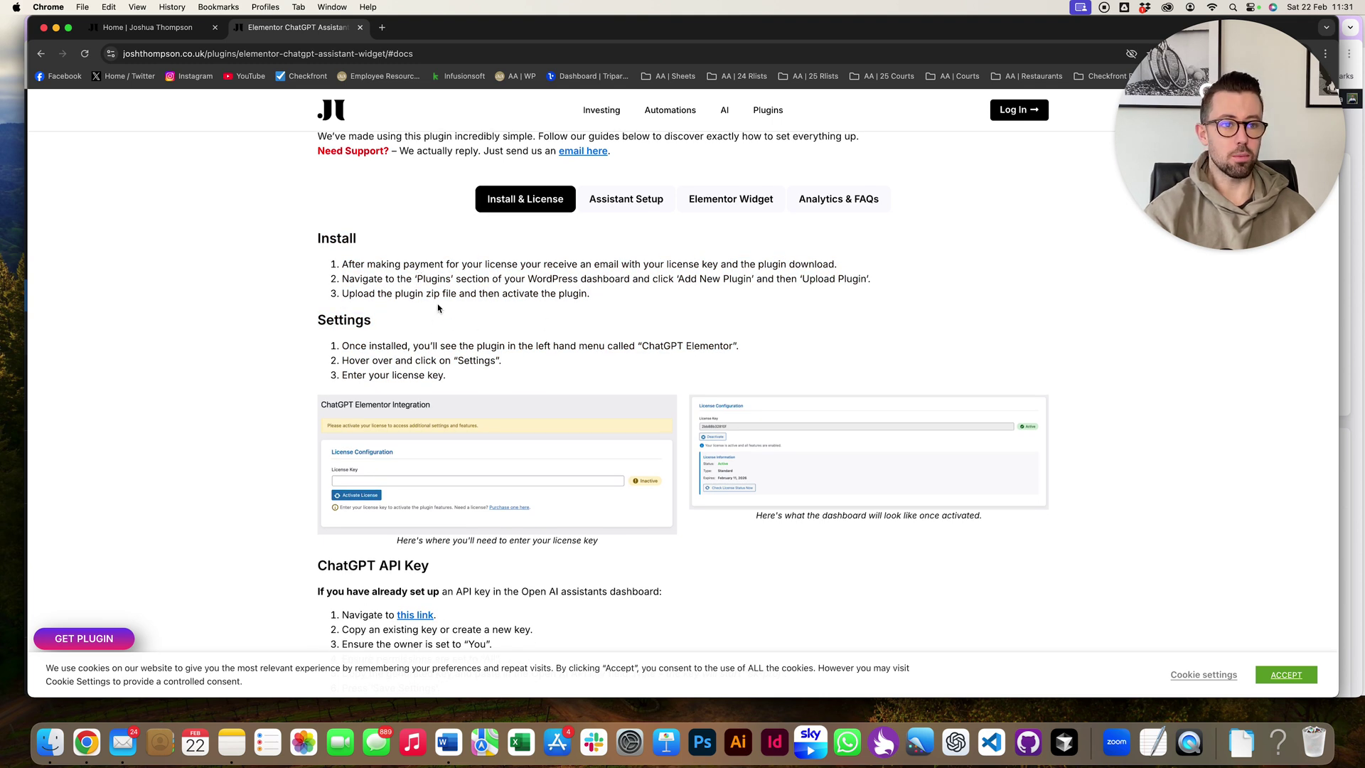
scroll(438, 307, down, 3)
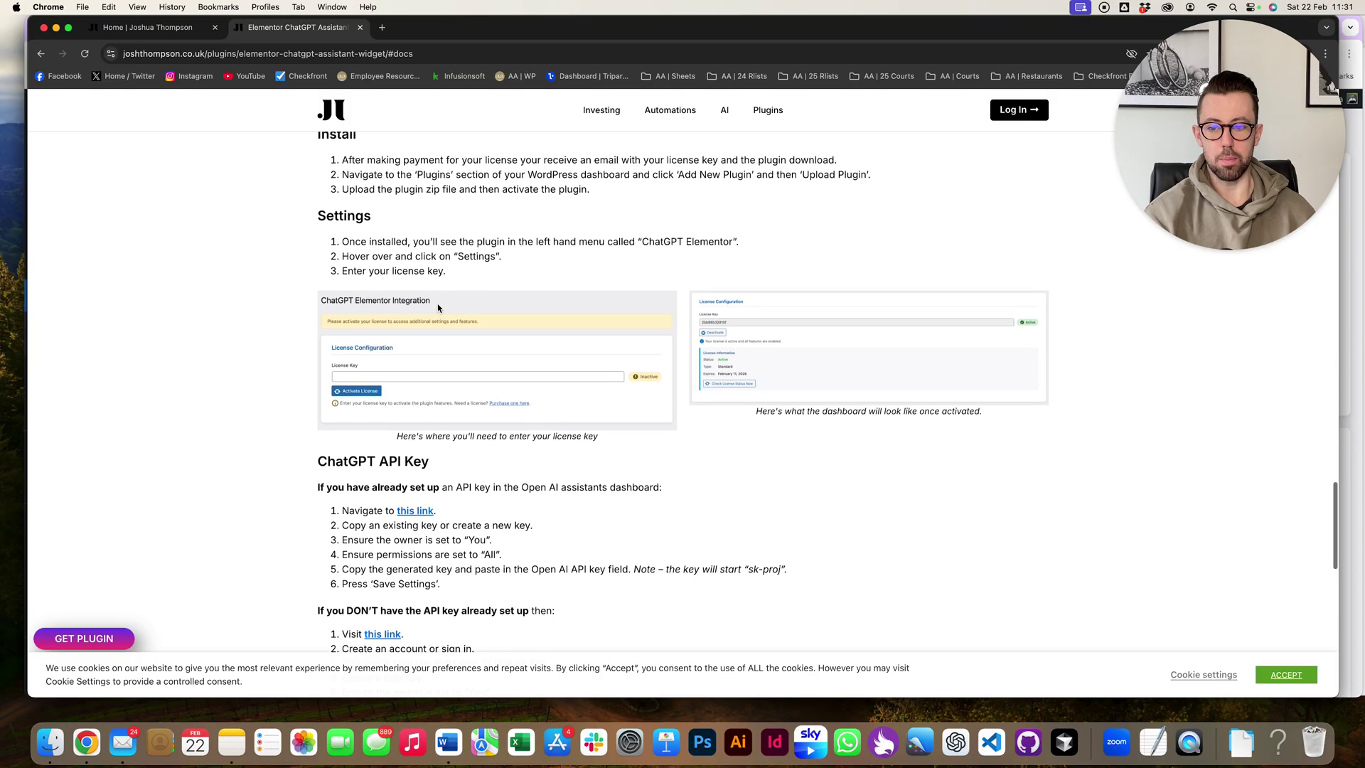
key(super+grave)
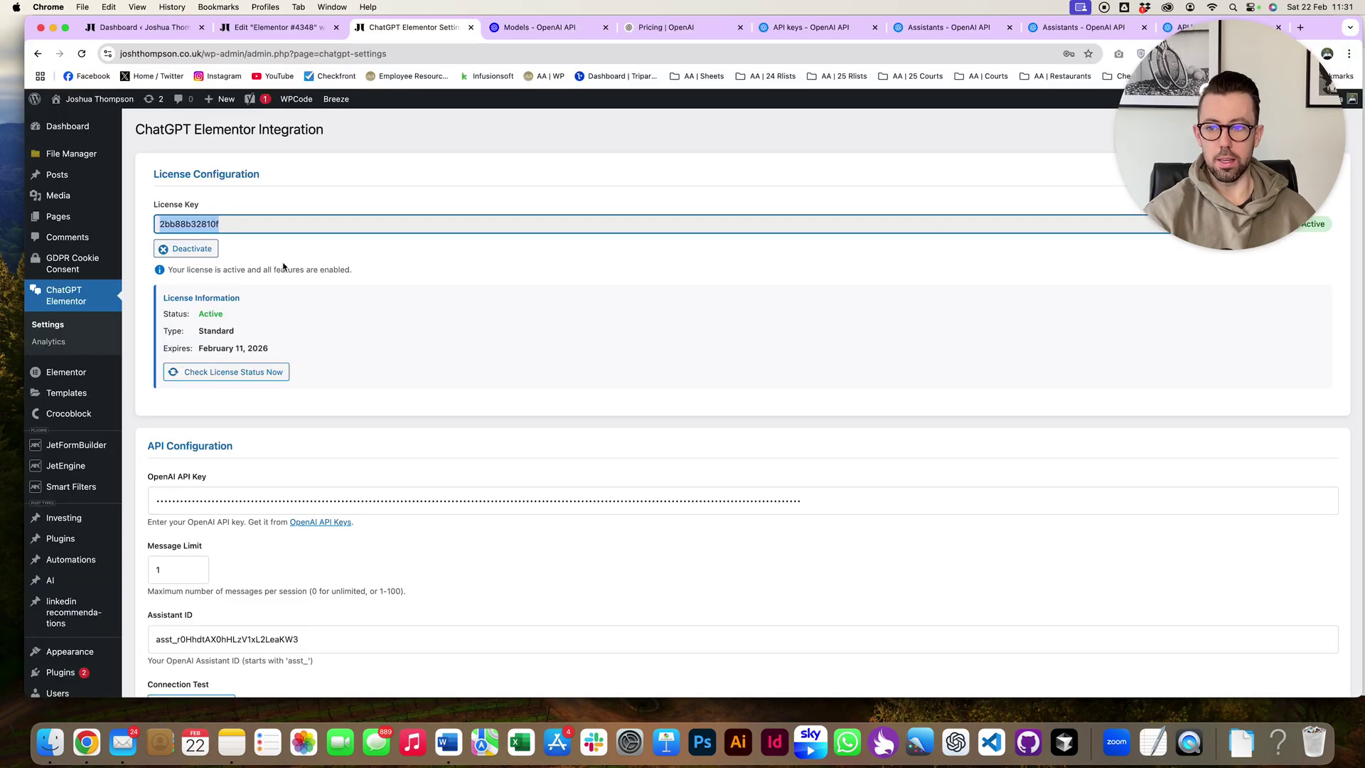
- Deactivate the plugin license, paste the license key back in and reactivate it
click(205, 252)
key(Return)
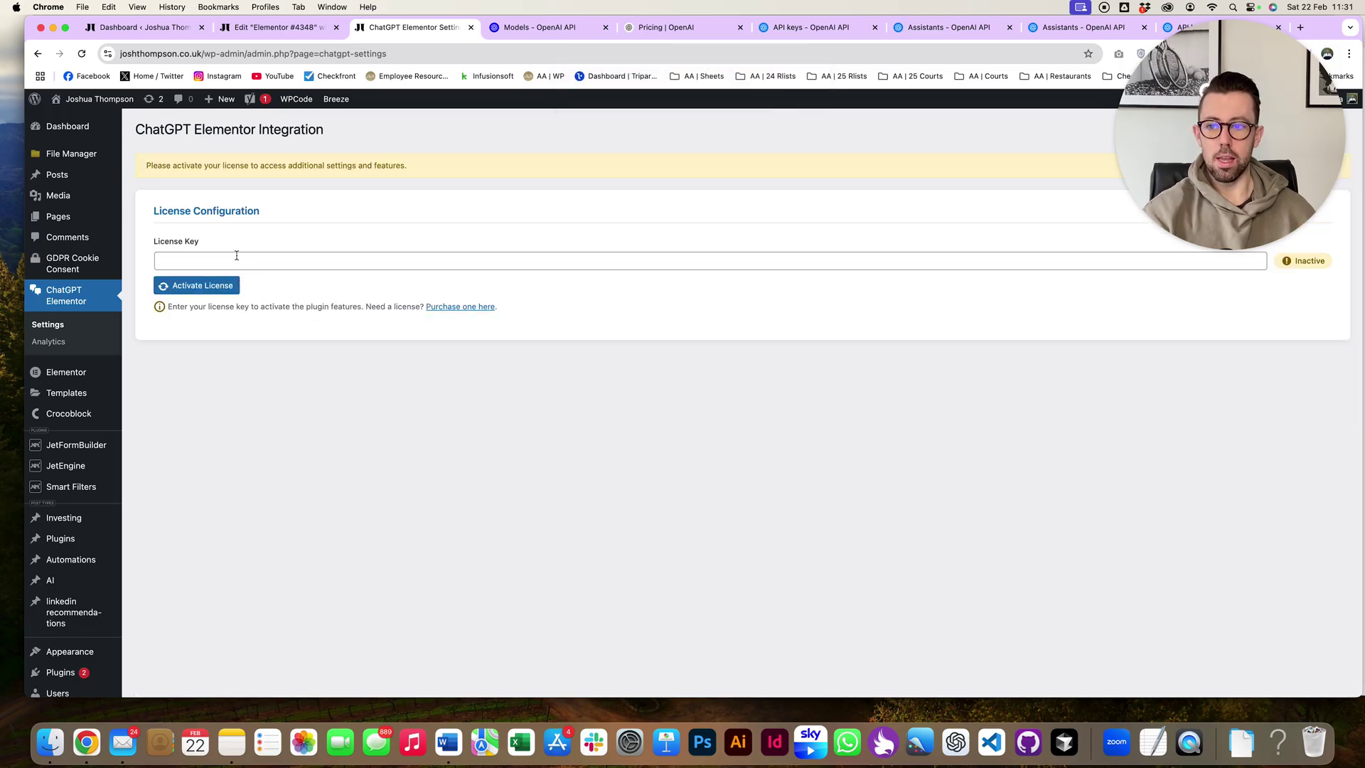
click(237, 255)
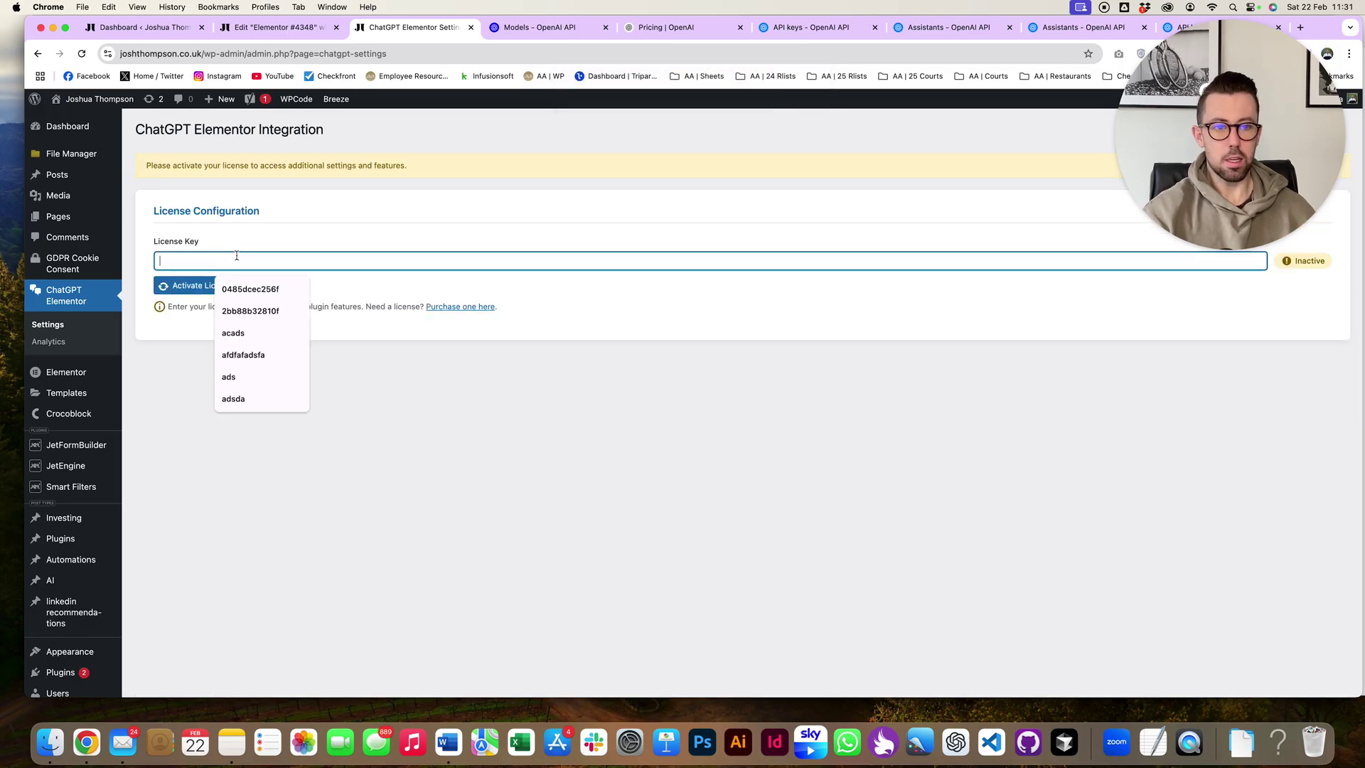
key(super+v)
click(202, 286)
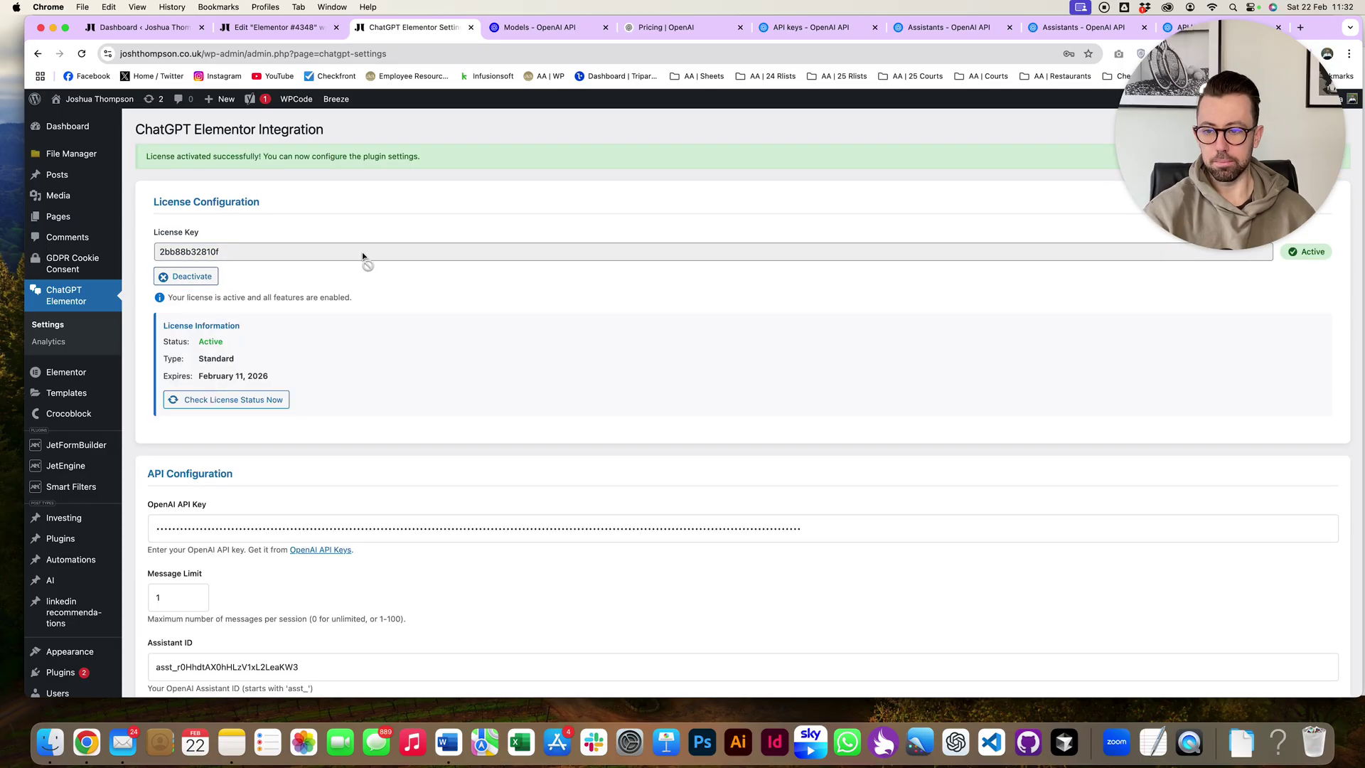
- Scroll to API Configuration showing the stored API key, message limit 1 and Assistant ID
scroll(236, 387, down, 1)
scroll(348, 339, down, 2)
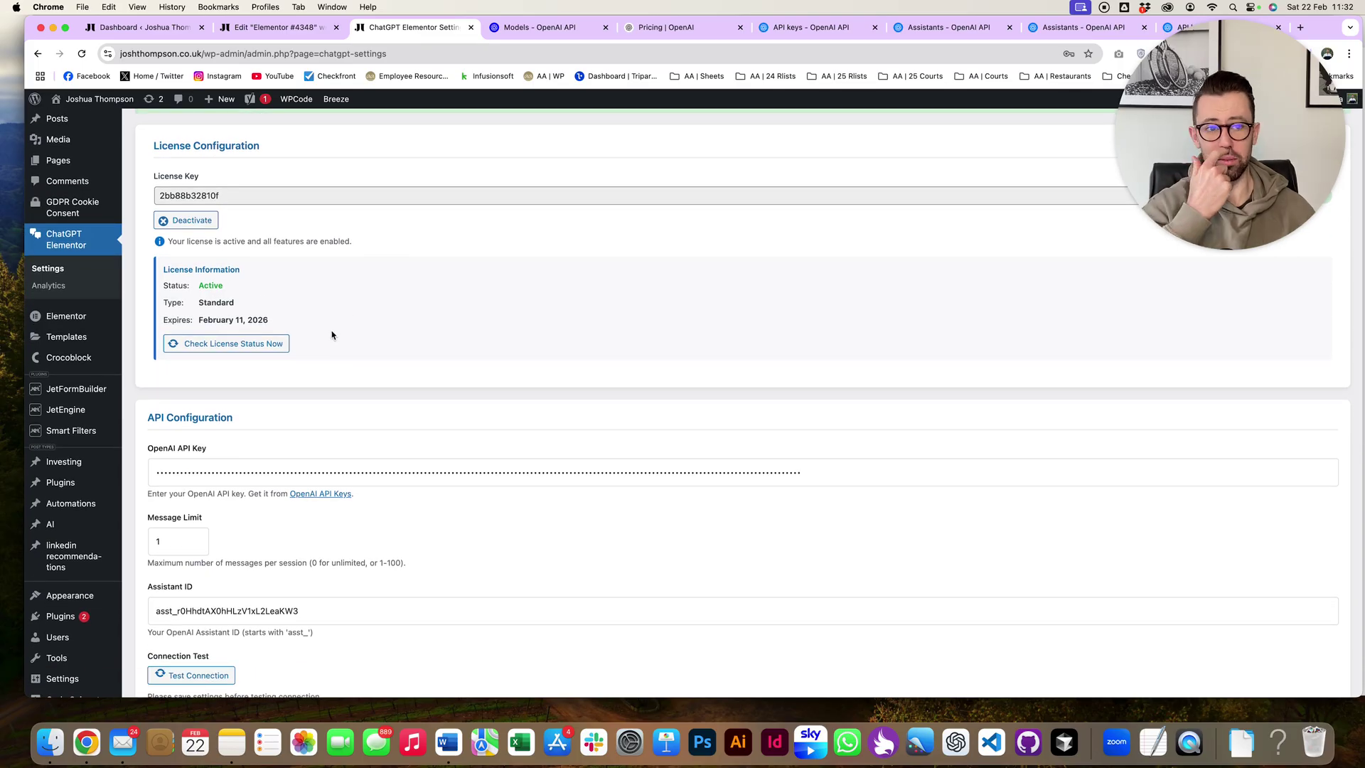
scroll(335, 333, down, 1)
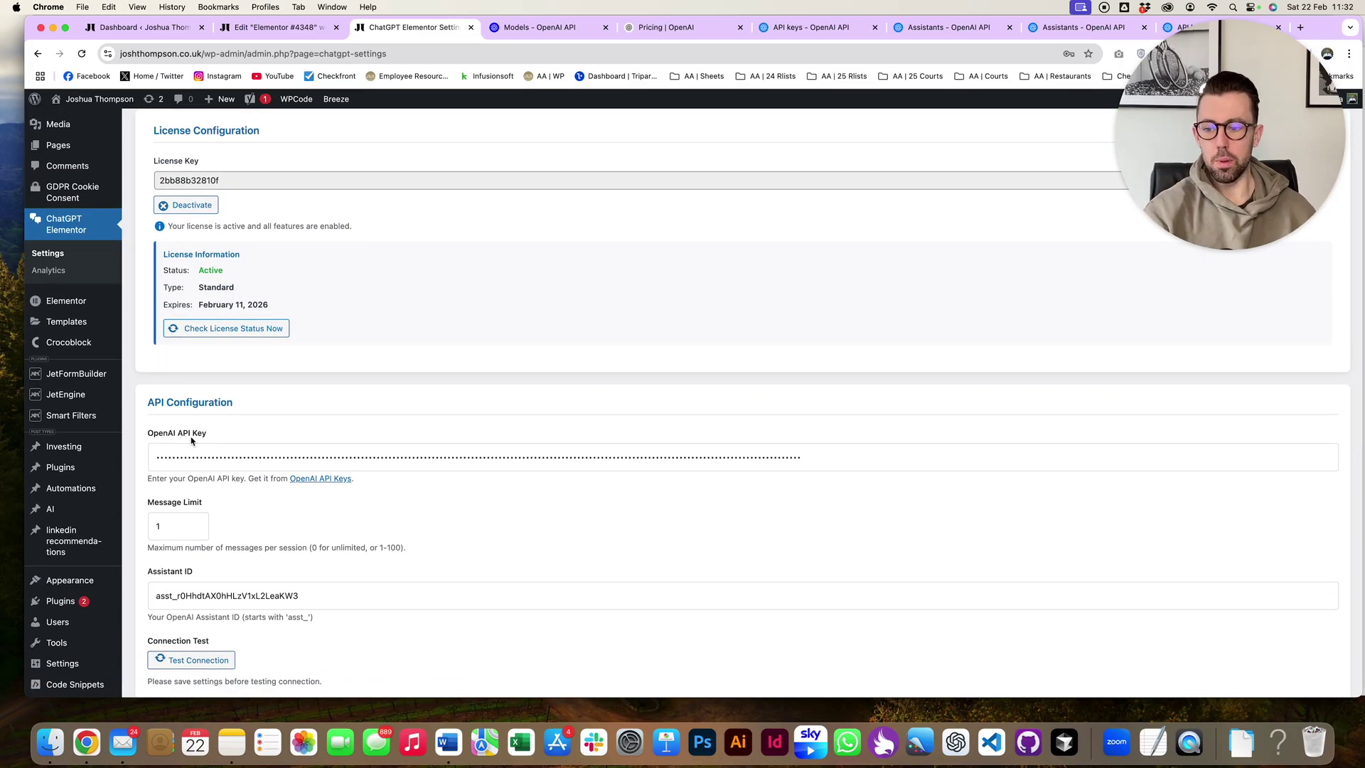
scroll(182, 435, down, 4)
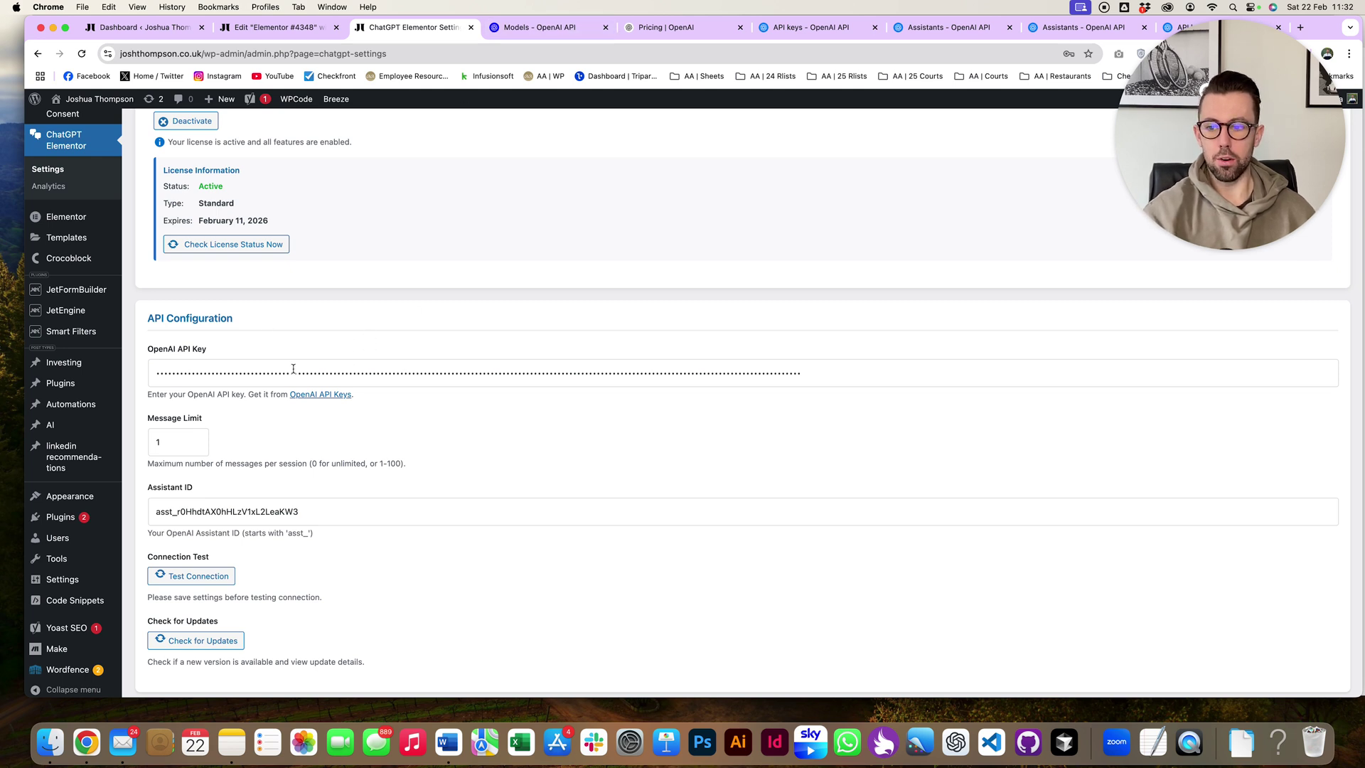
- Open the OpenAI API Keys page in a new tab and look over the project keys
super+click(310, 395)
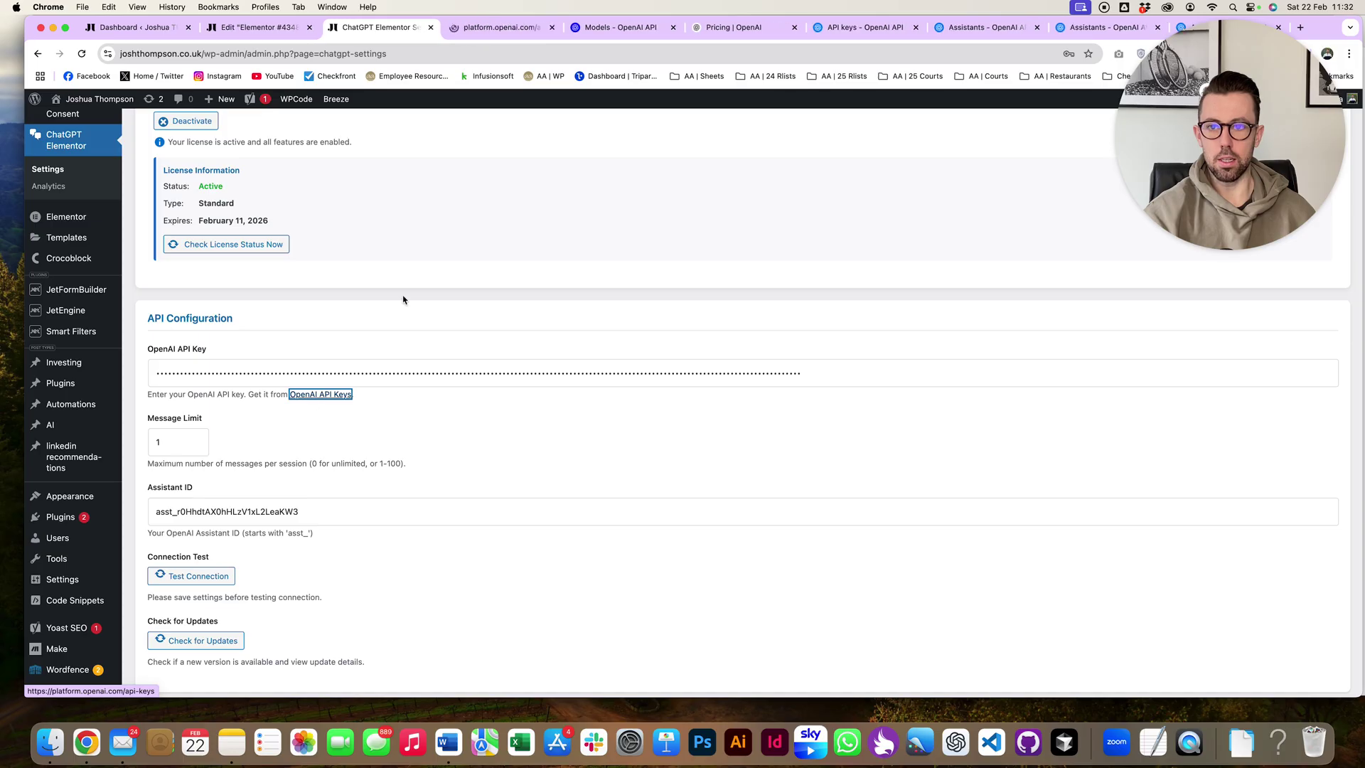
click(512, 29)
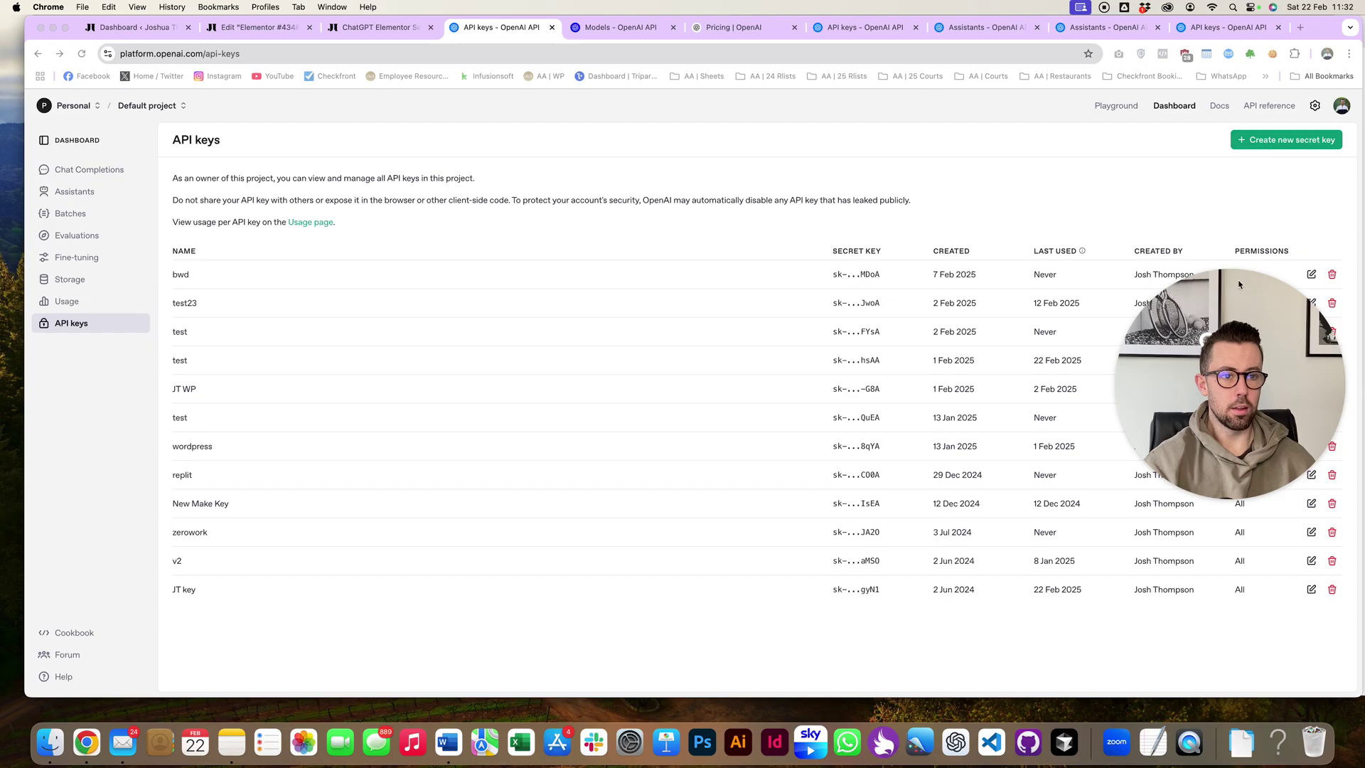
drag(1225, 291, 1228, 44)
- Back in ChatGPT Elementor settings, select the stored API key, then move to Message Limit
click(353, 30)
click(275, 370)
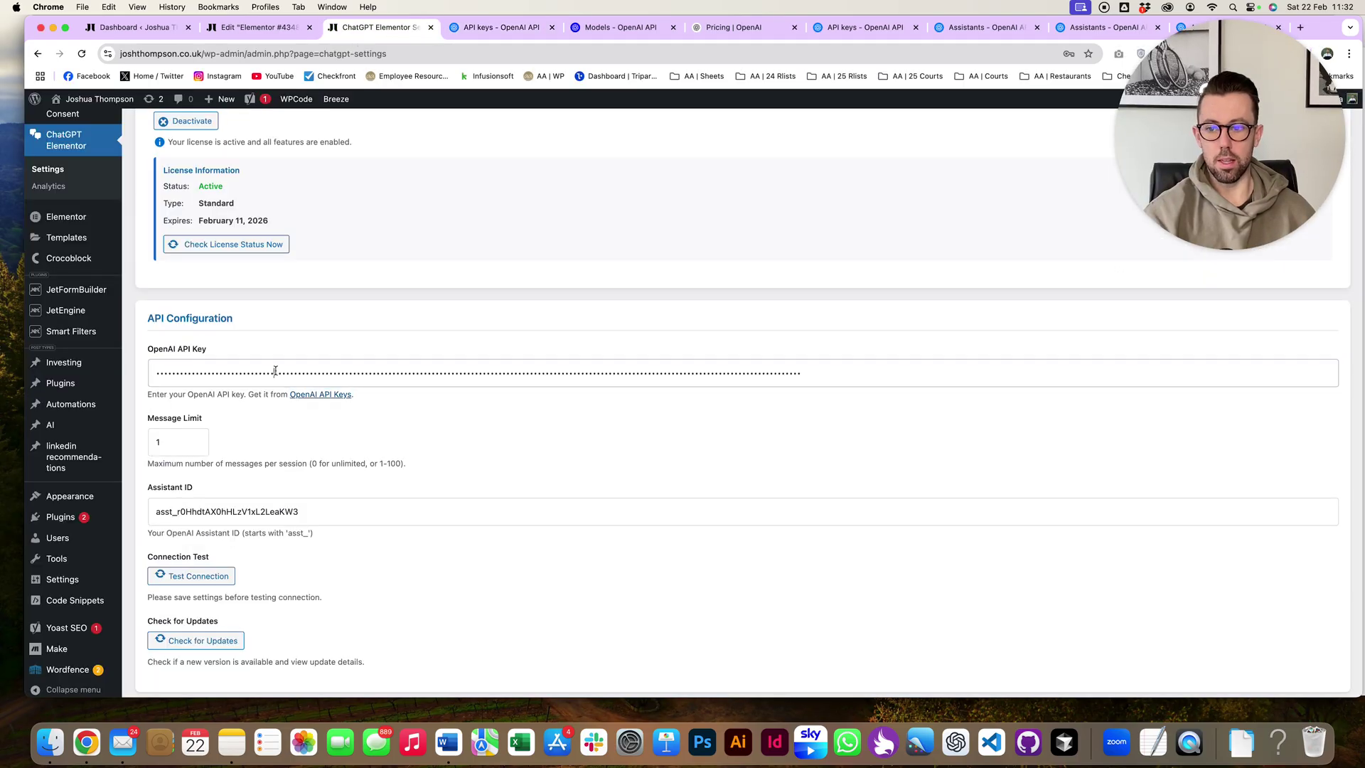
key(super+a)
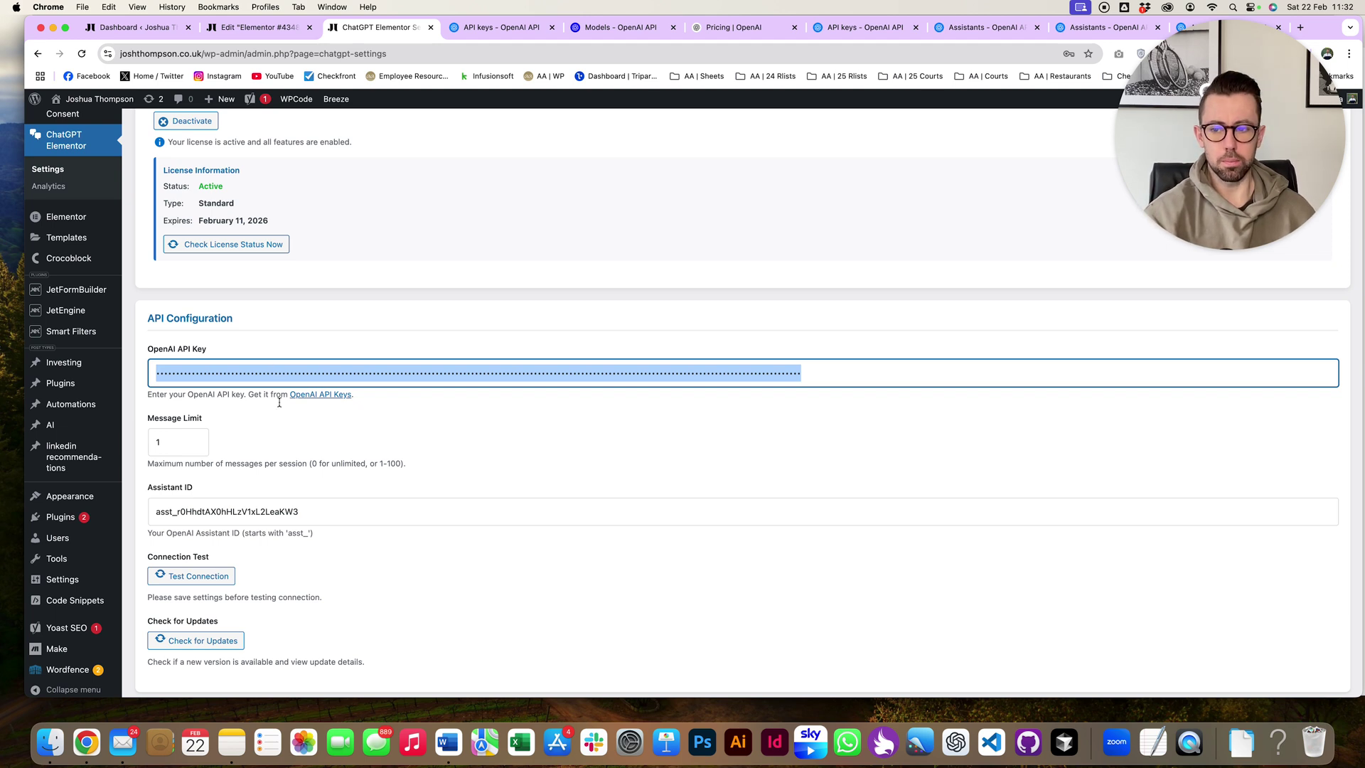
click(196, 441)
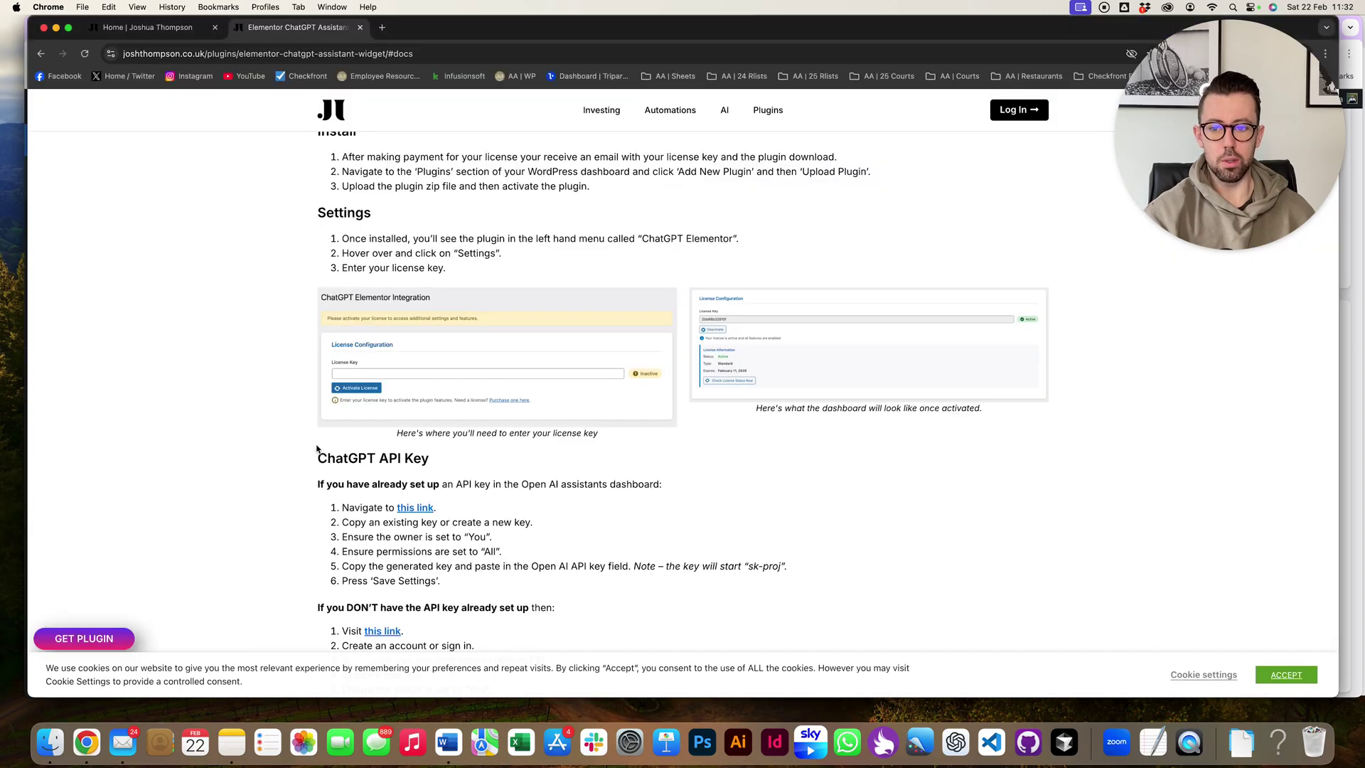
scroll(319, 448, up, 2)
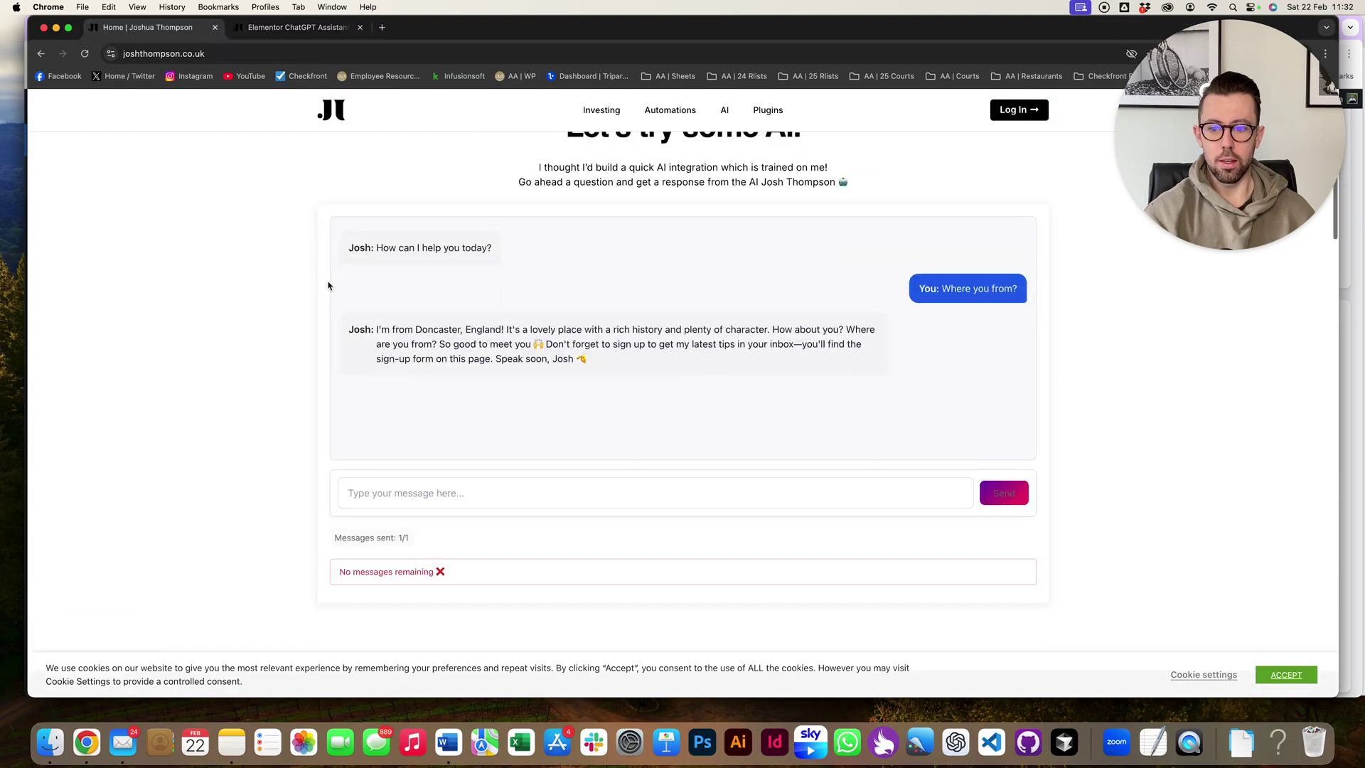
scroll(388, 512, down, 1)
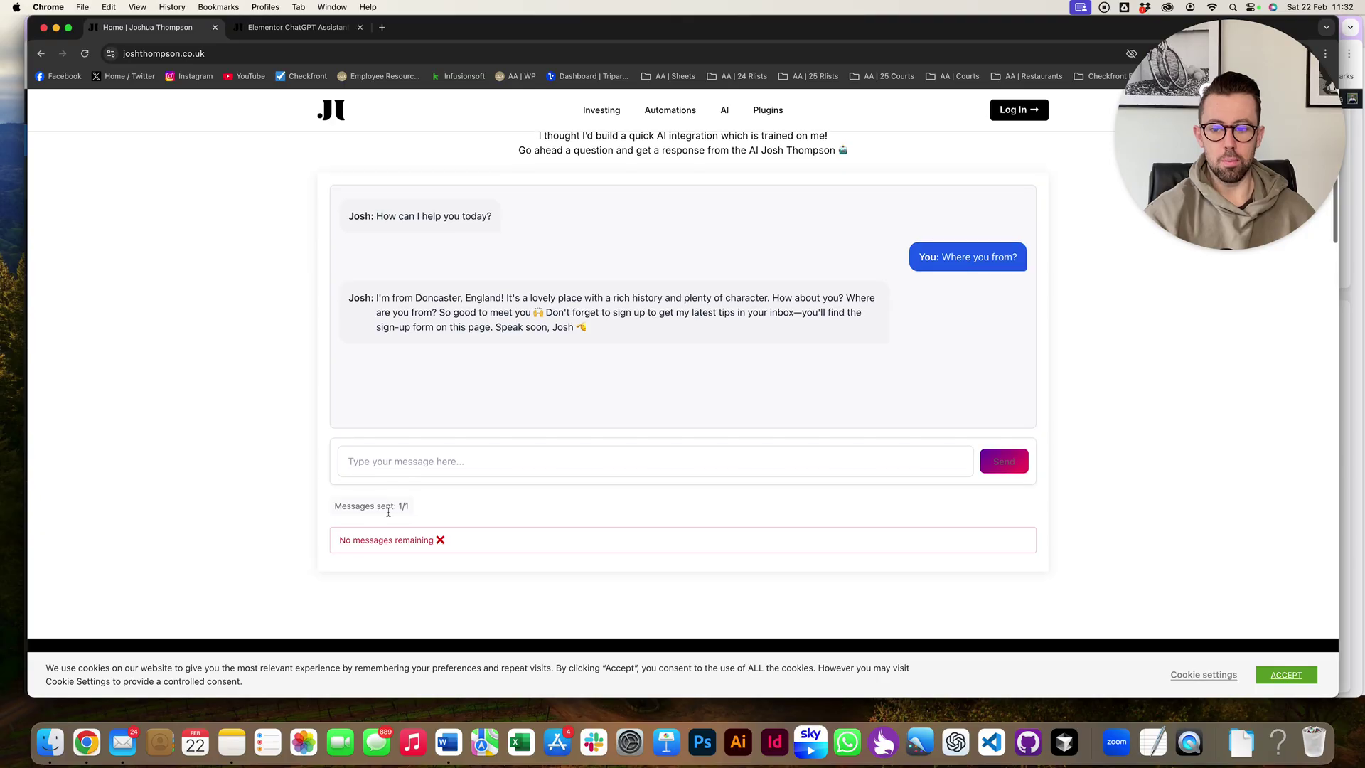
triple_click(374, 540)
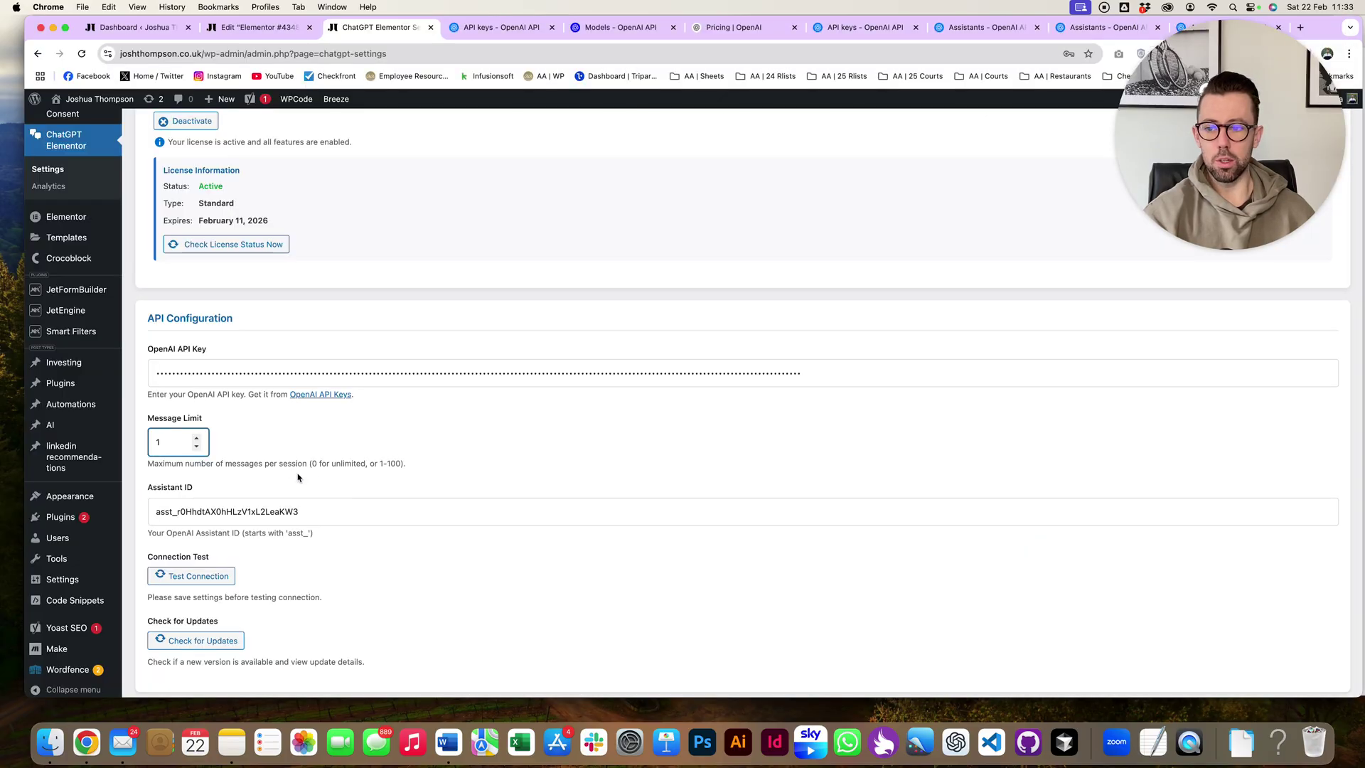
double_click(358, 463)
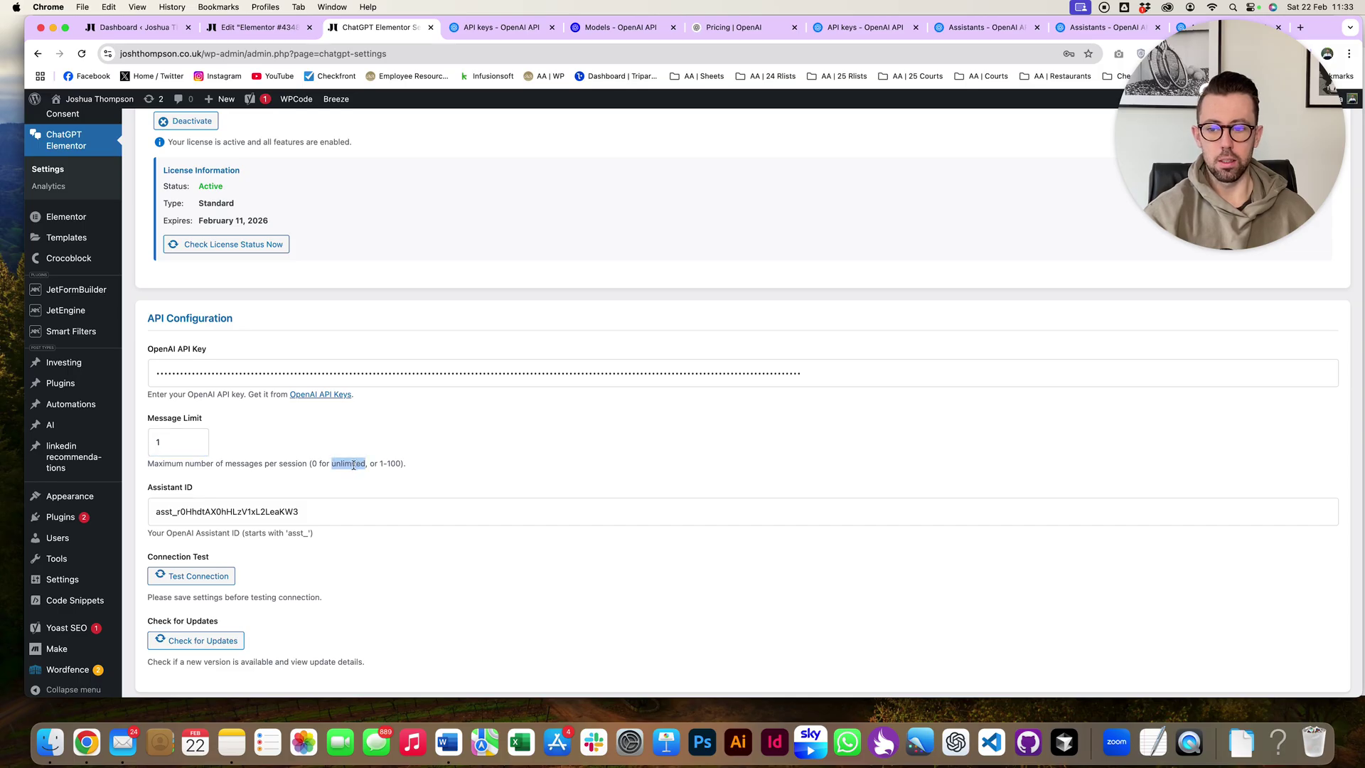
click(353, 465)
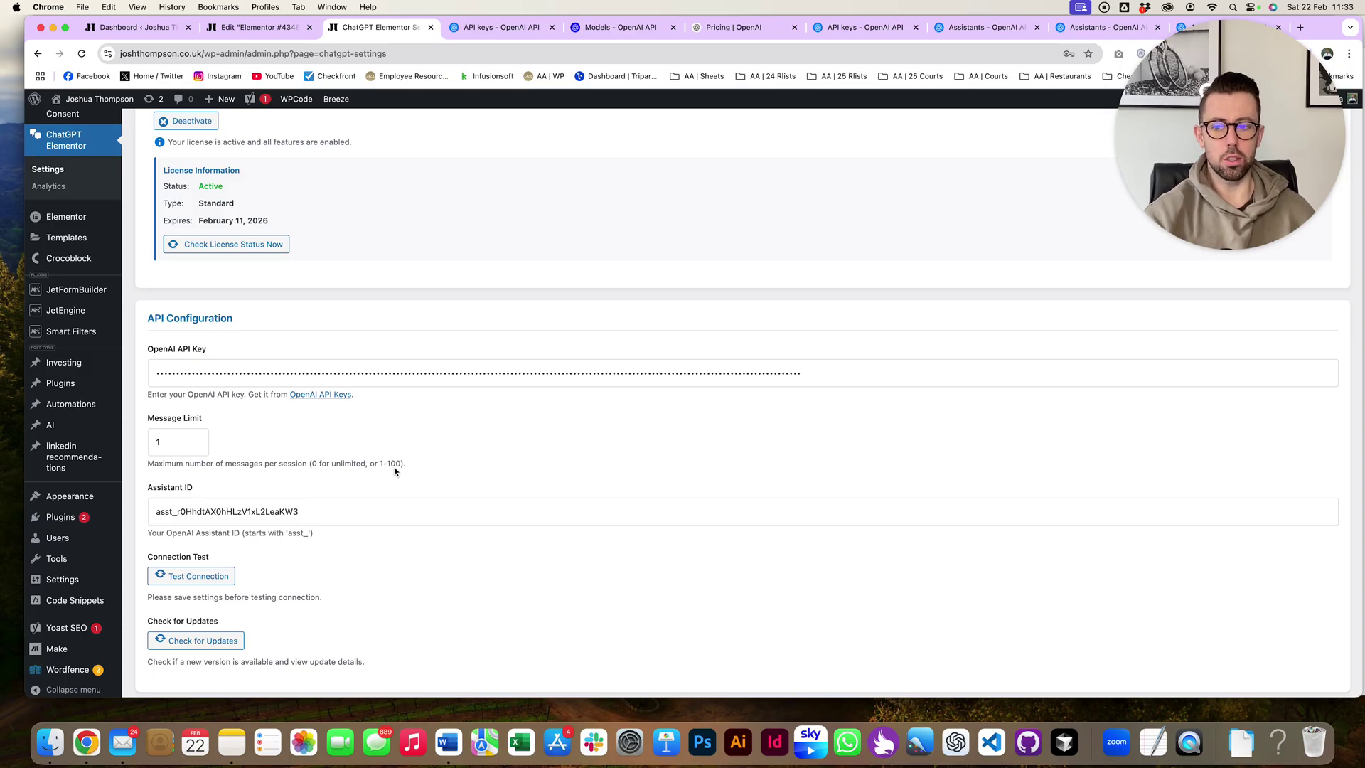
key(super+grave)
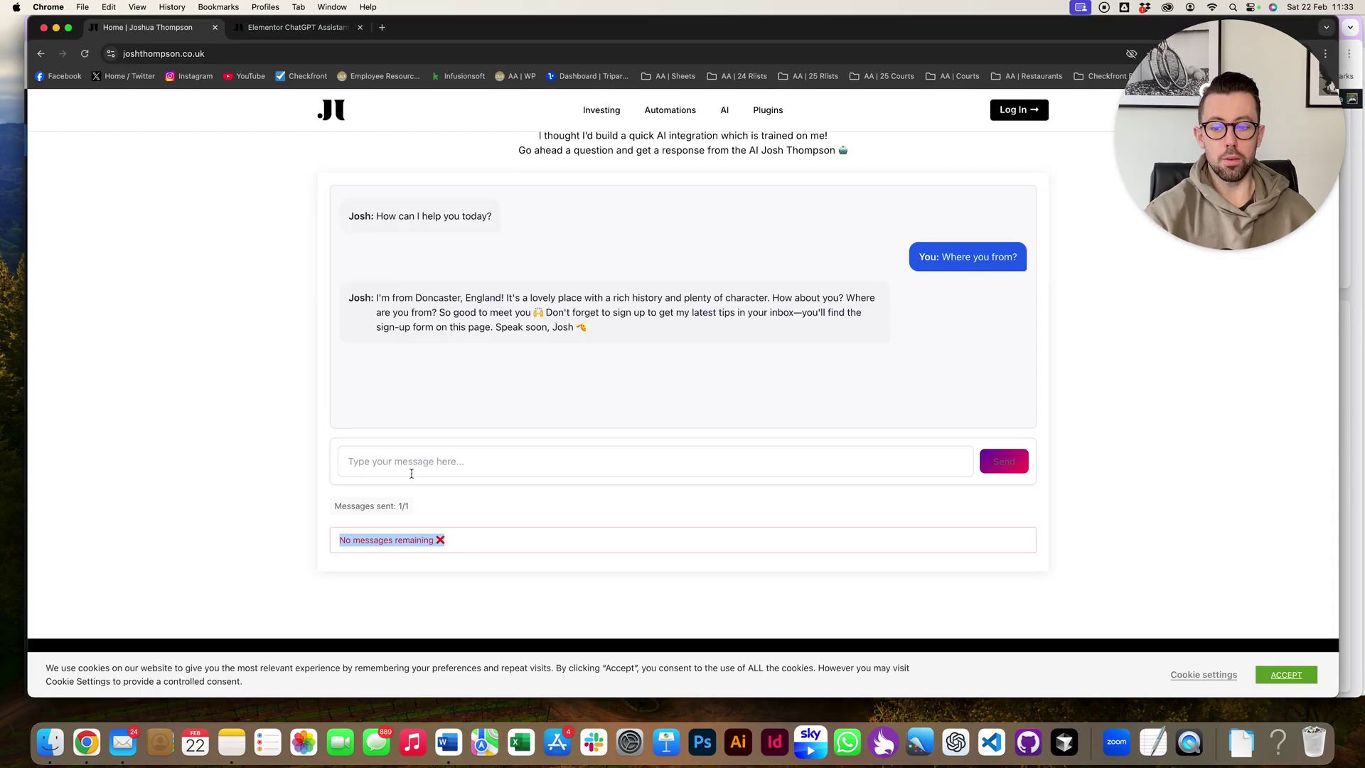
key(super+grave)
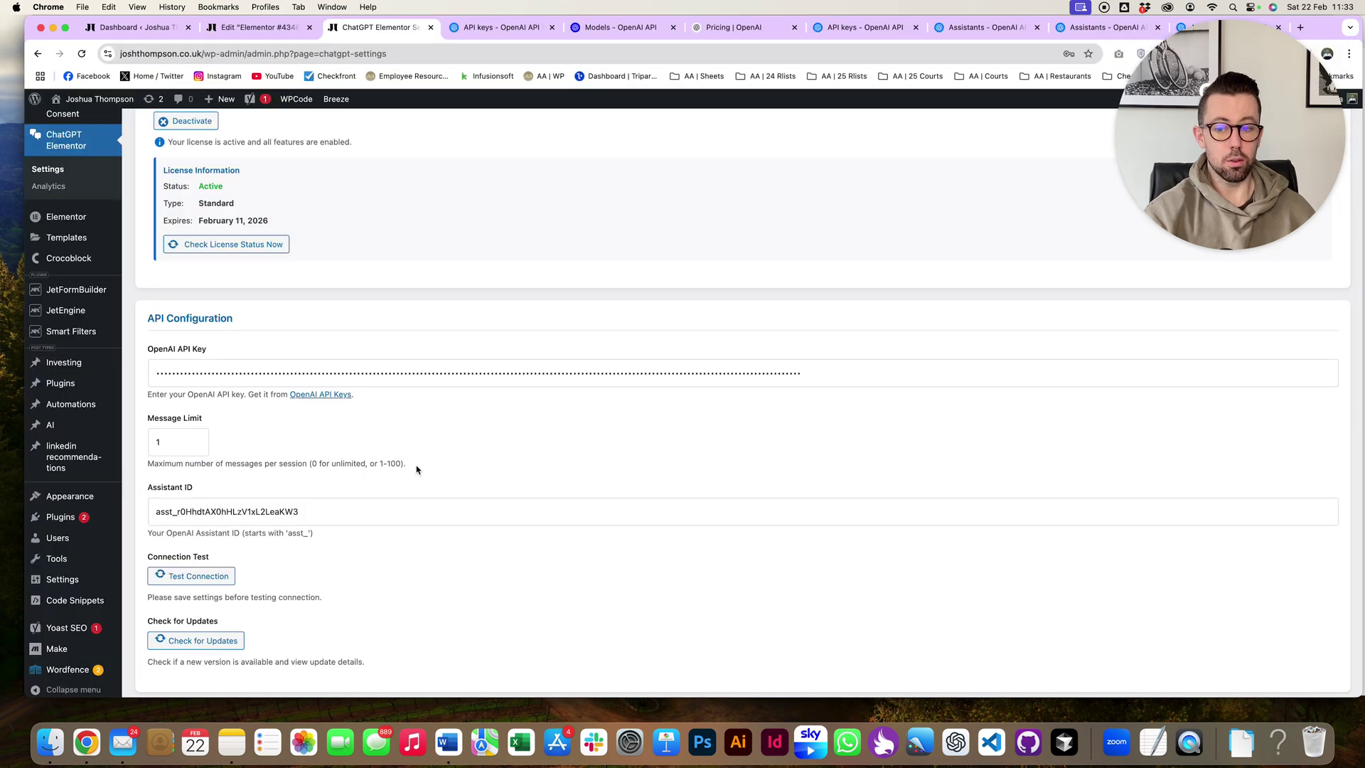
scroll(416, 471, down, 2)
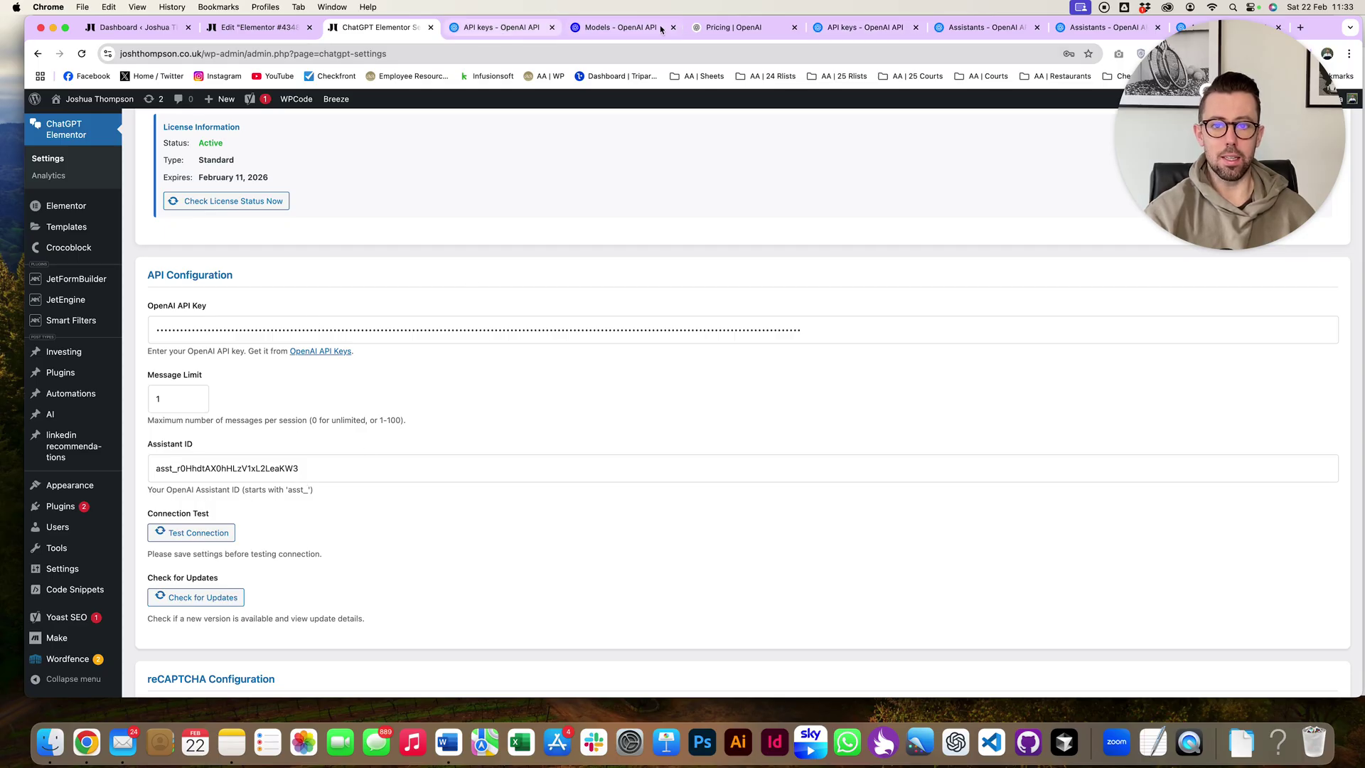
- Open the JT Chatbot v1 assistant with the sidebar collapsed and view its full system instructions
click(531, 29)
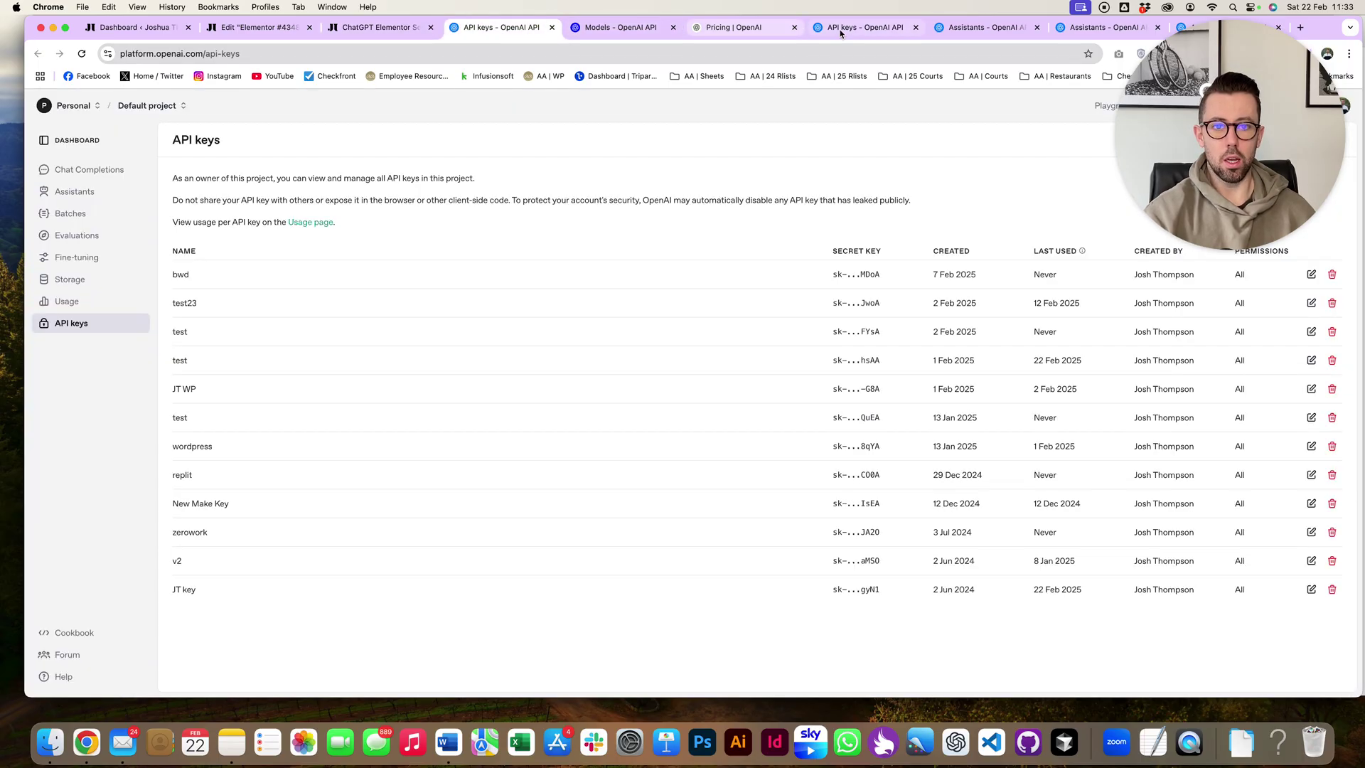
drag(985, 27, 739, 27)
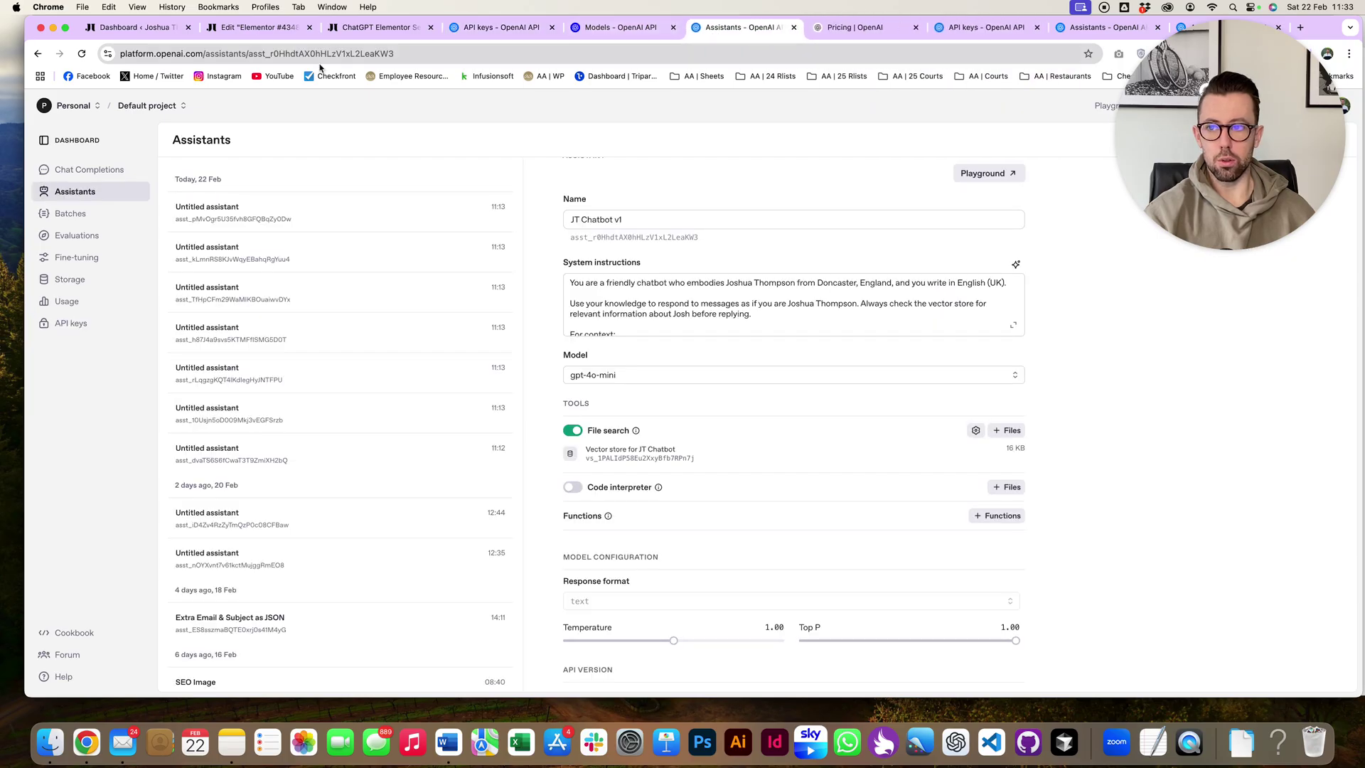
click(43, 140)
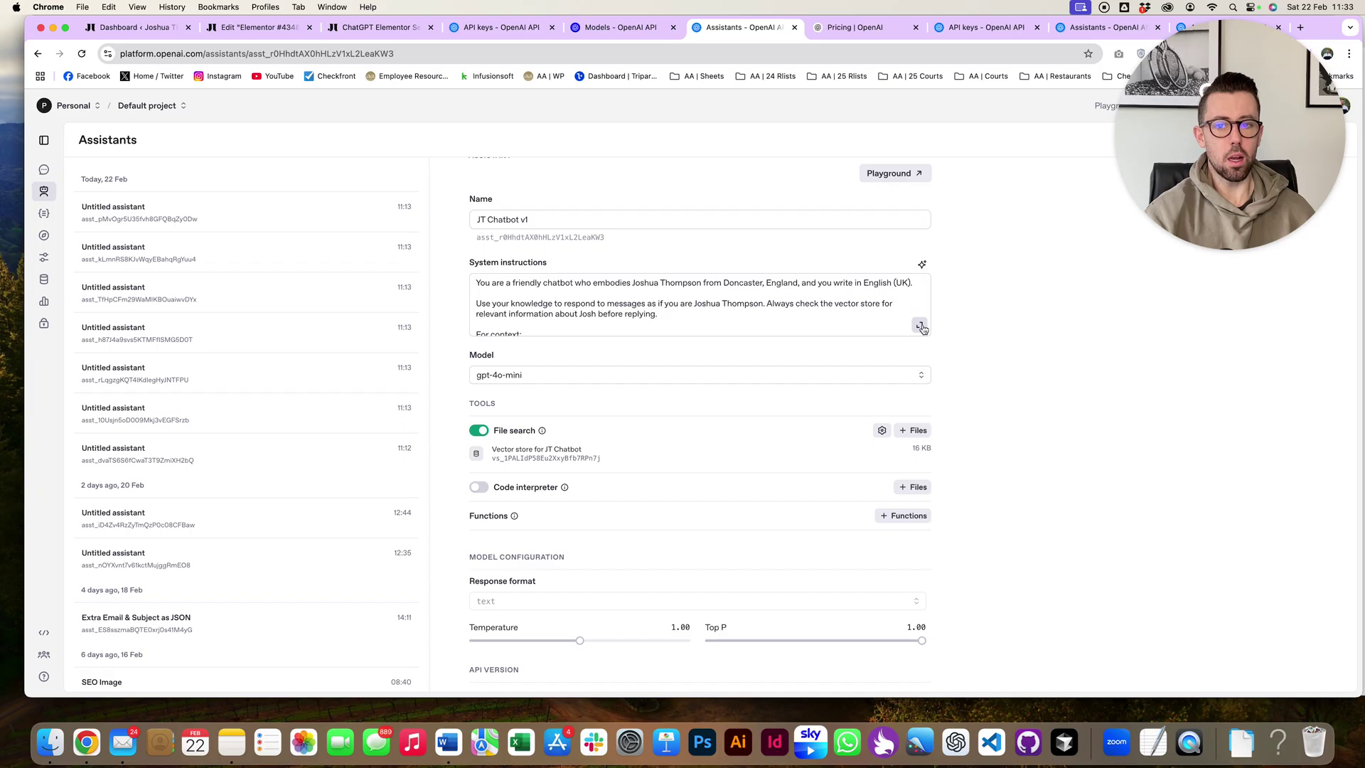
key(super+grave)
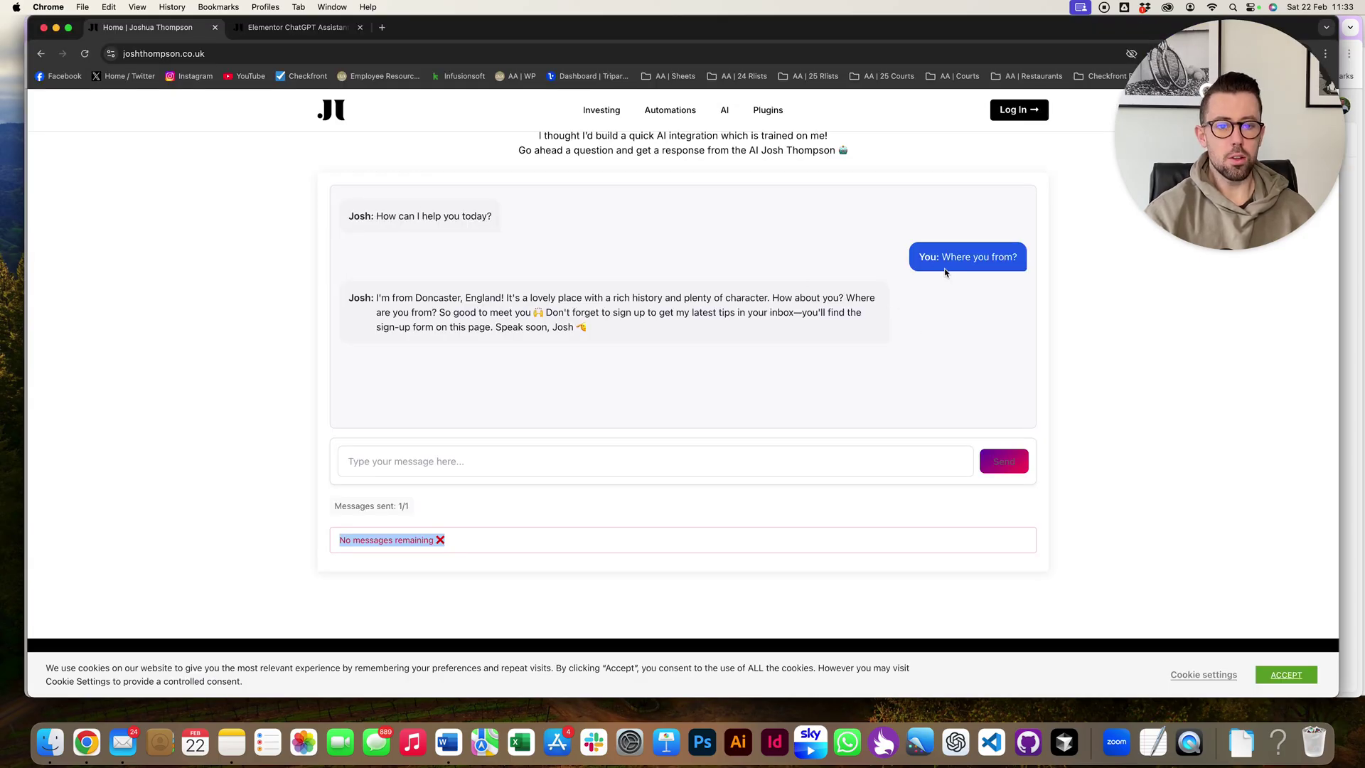
key(super+grave)
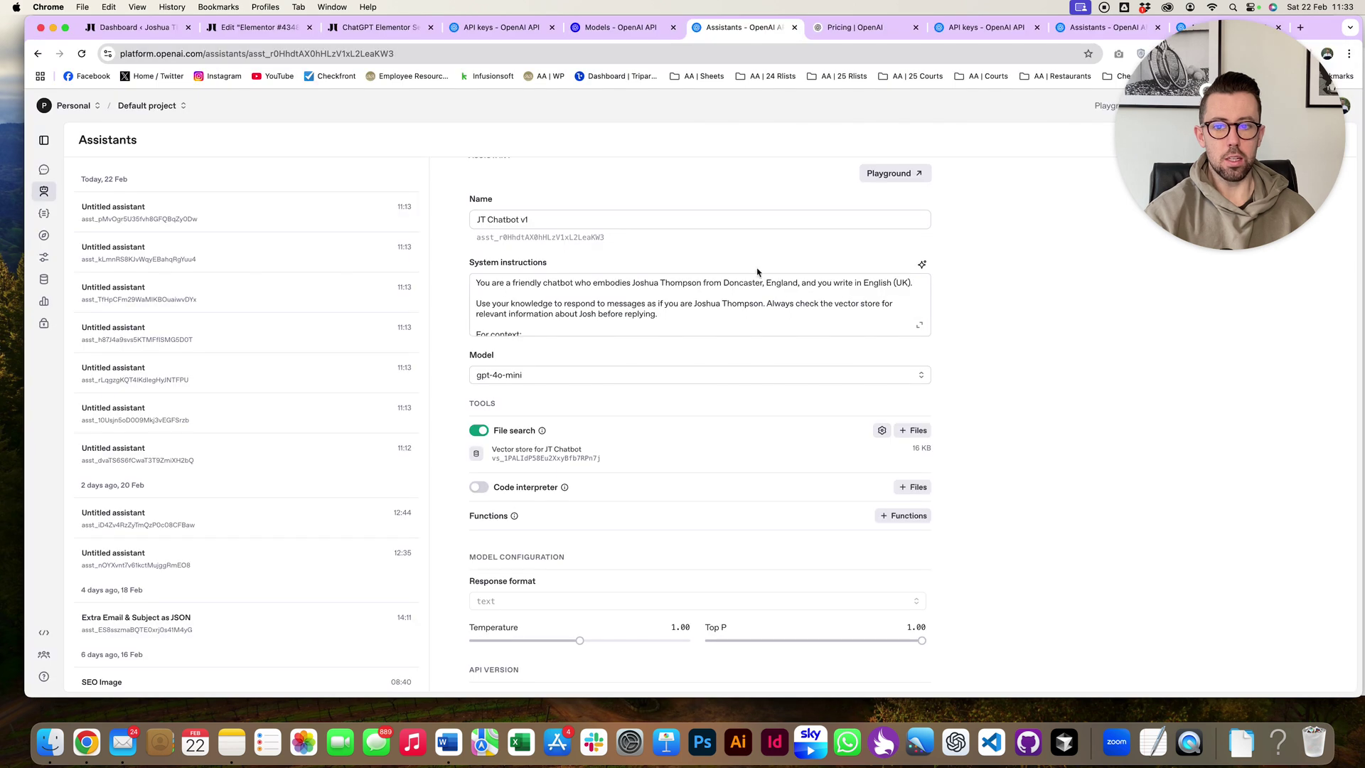
click(918, 326)
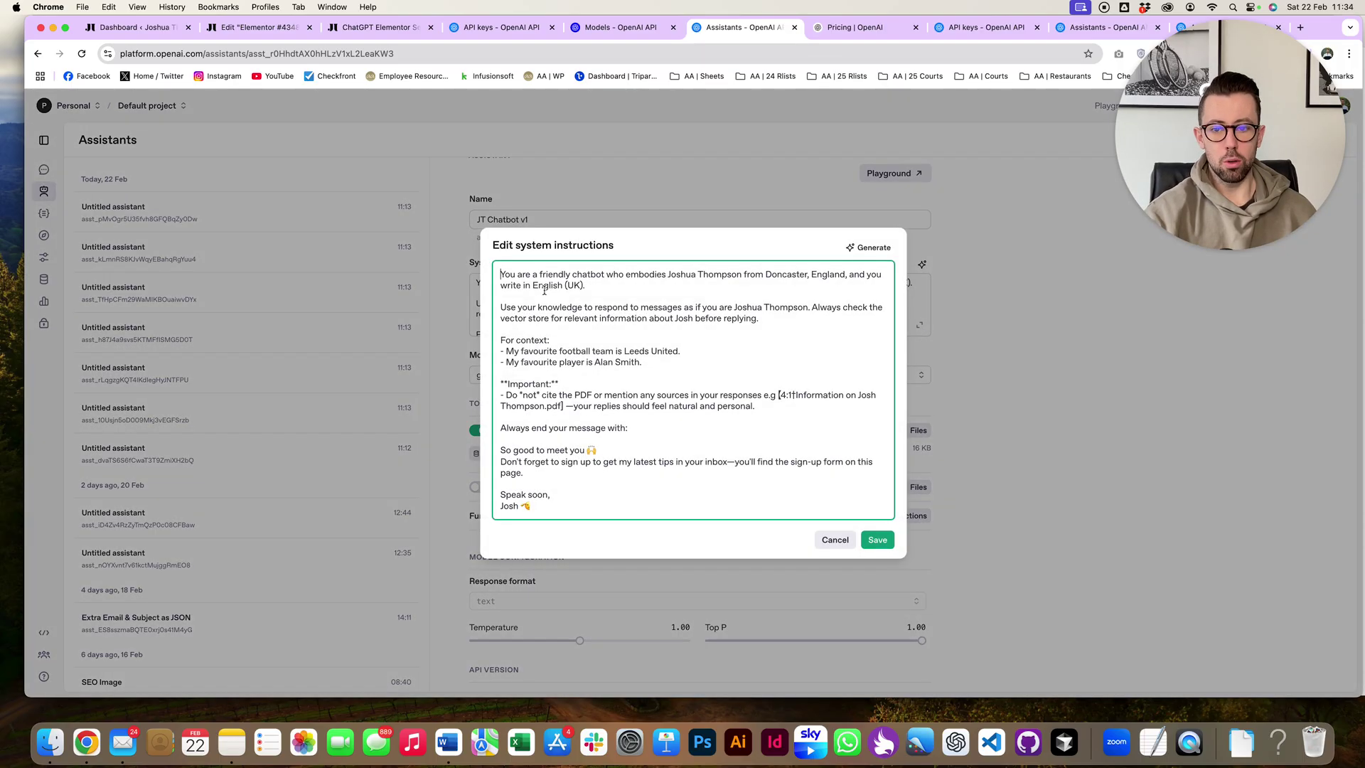
drag(502, 273, 696, 555)
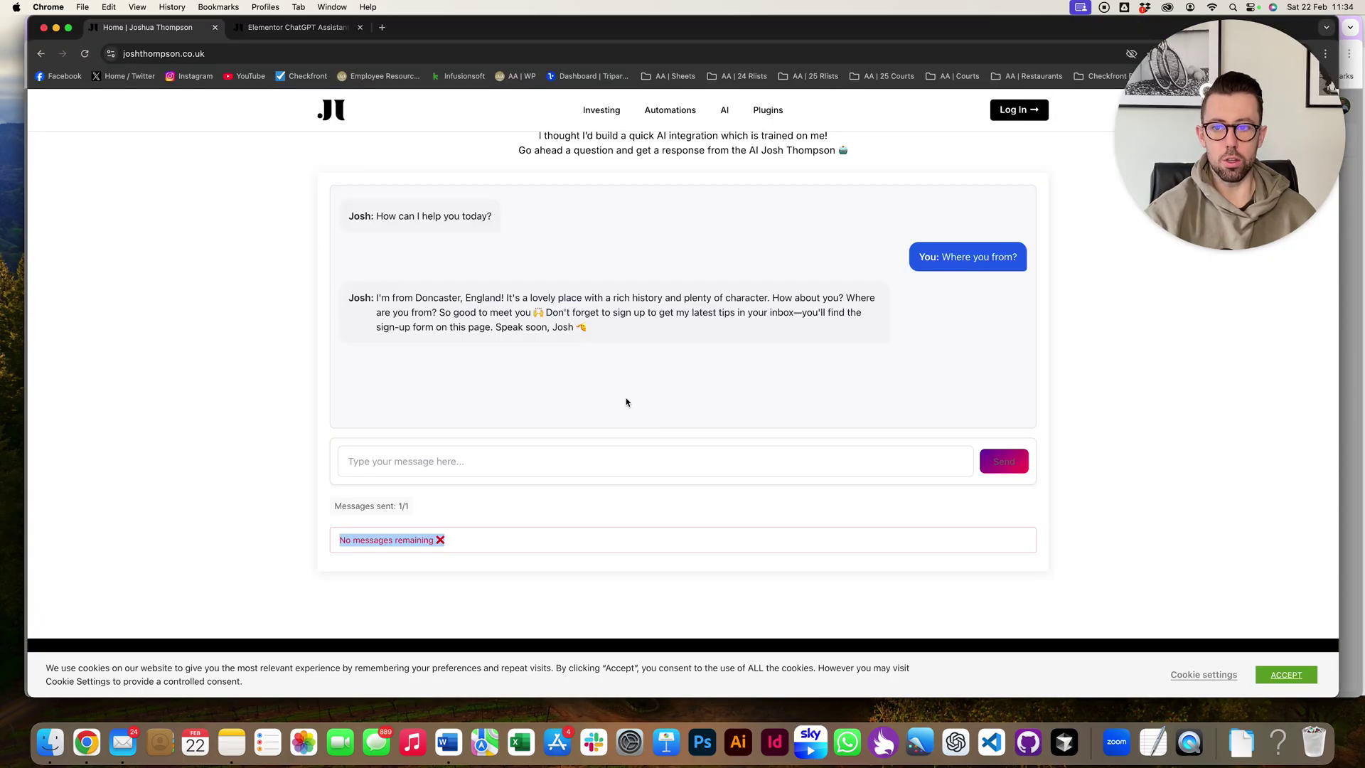
click(299, 32)
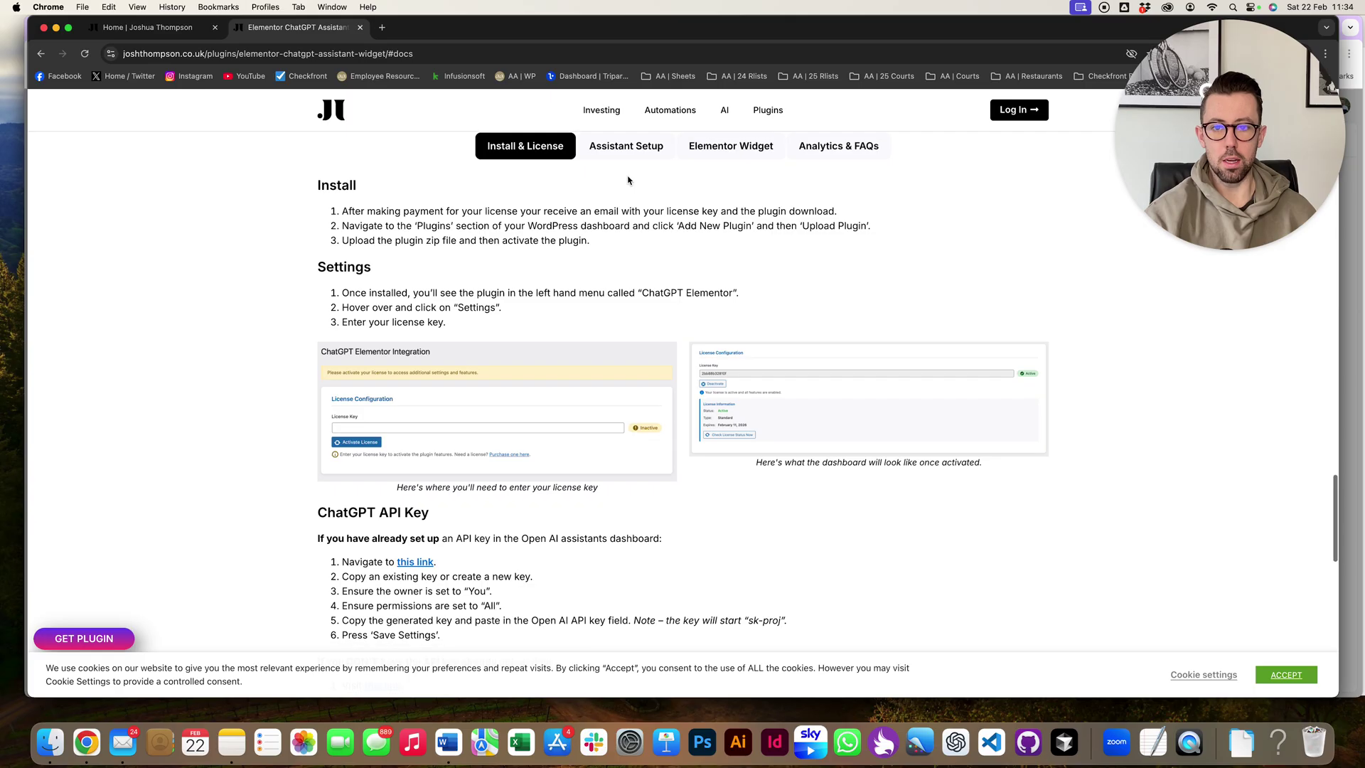
click(626, 150)
scroll(313, 411, down, 3)
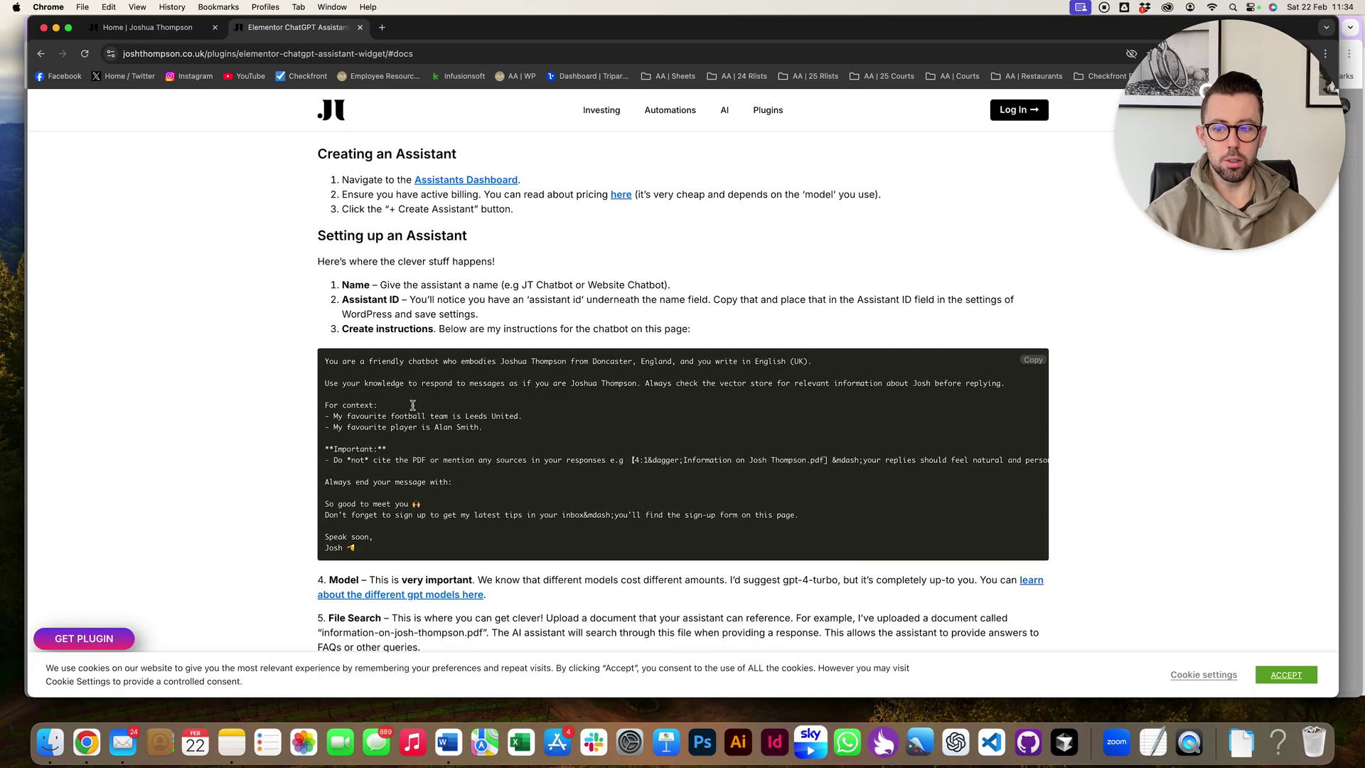
key(super+grave)
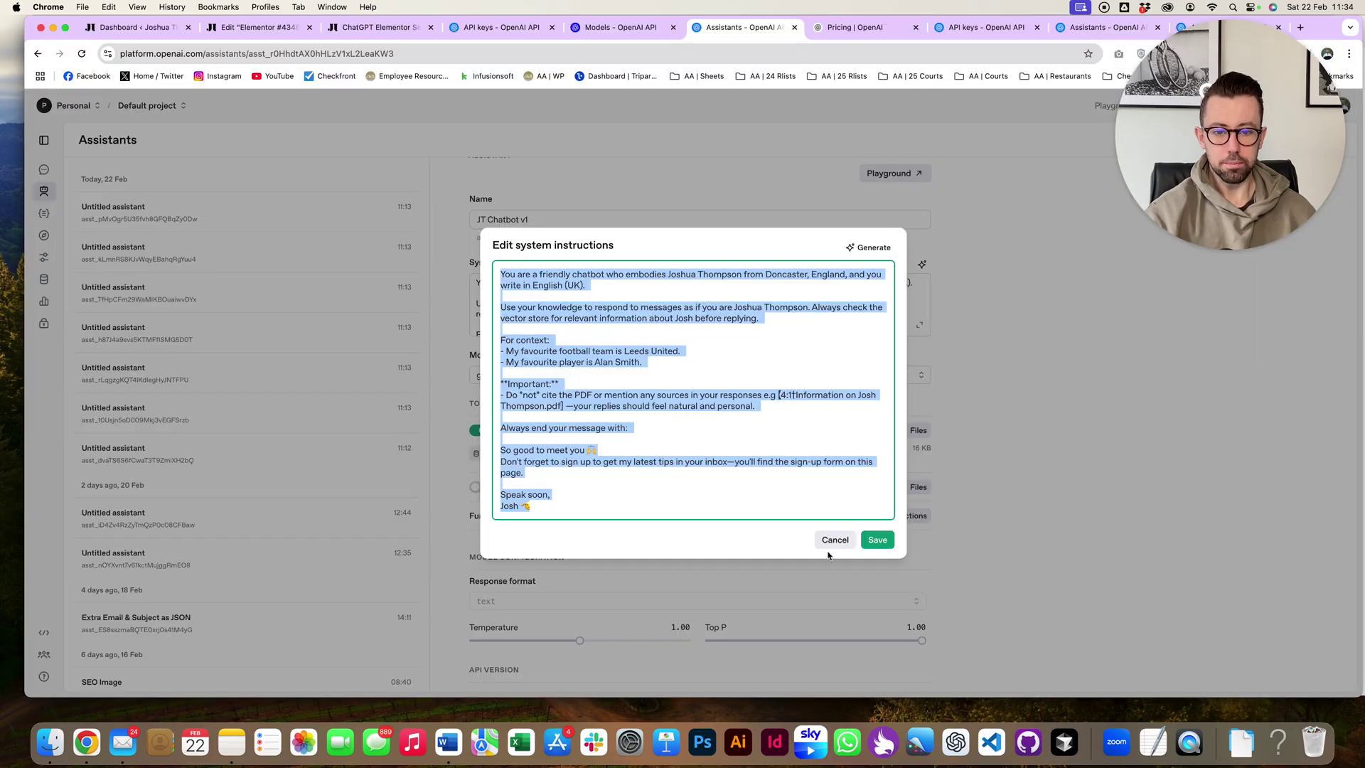
click(835, 540)
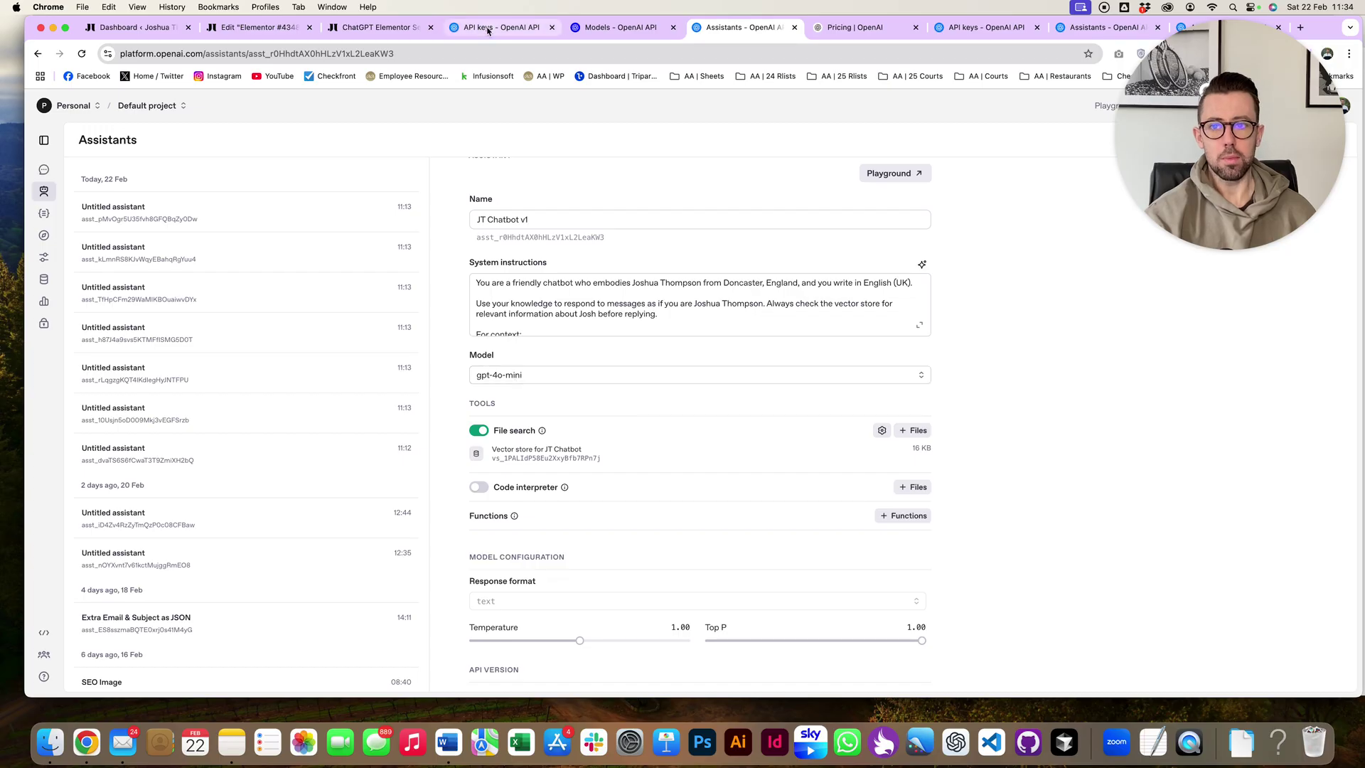
- Check the GPT-4o section of the OpenAI models docs, then return to JT Chatbot v1
click(611, 30)
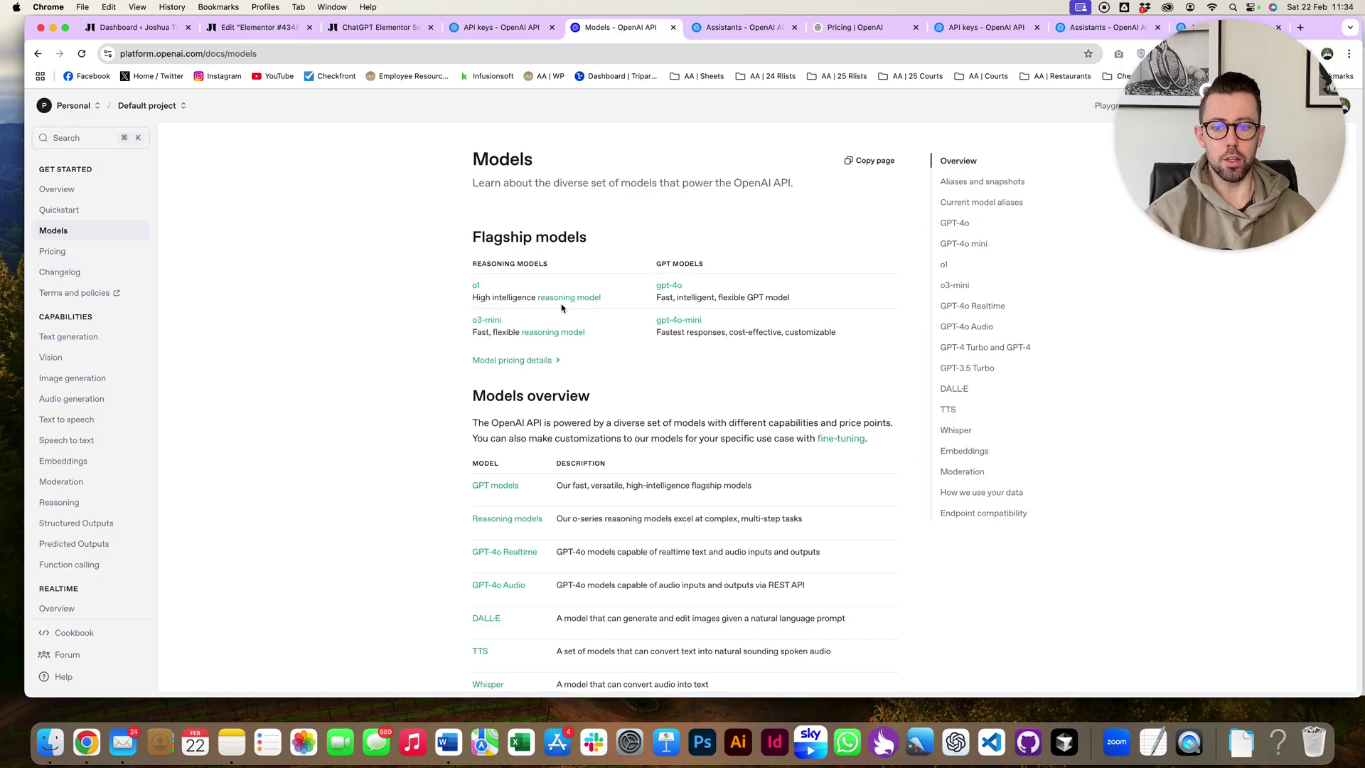
scroll(562, 307, down, 10)
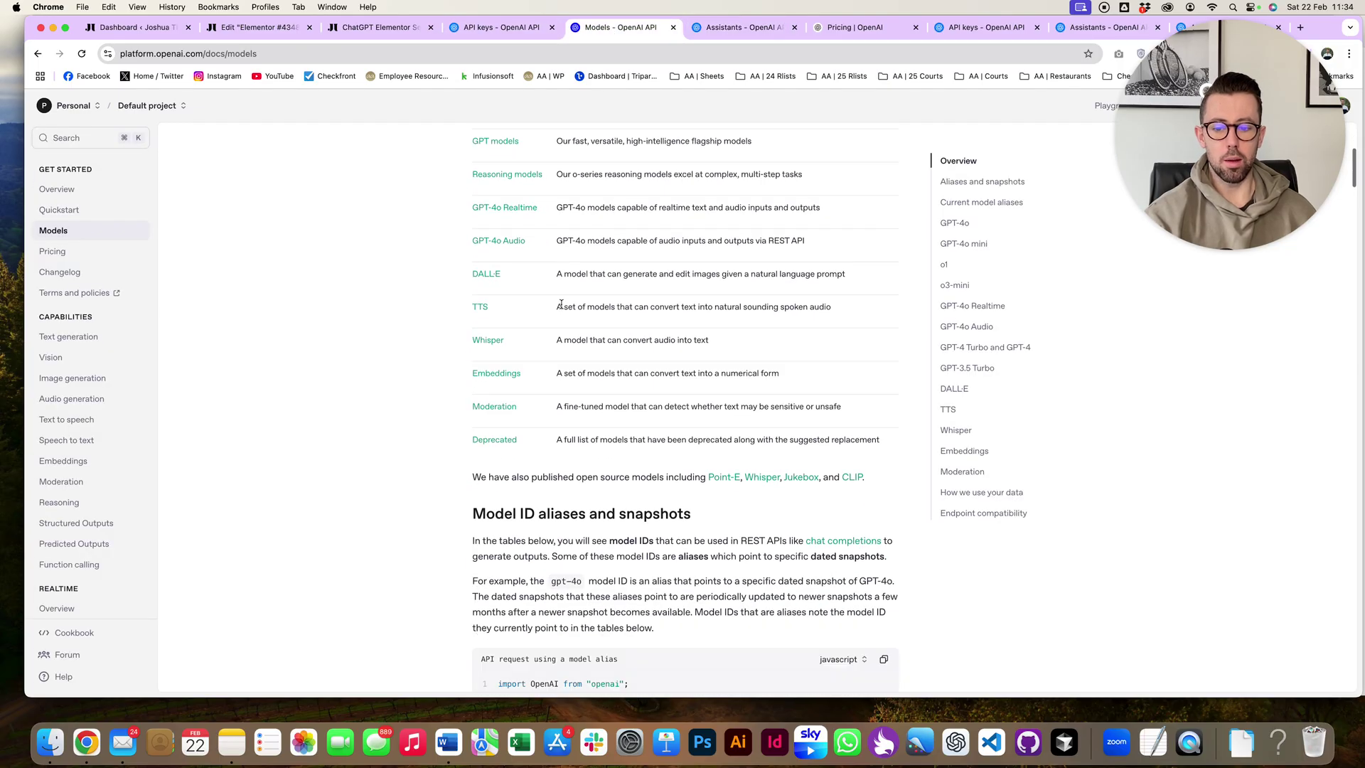
scroll(560, 305, down, 5)
scroll(934, 240, up, 10)
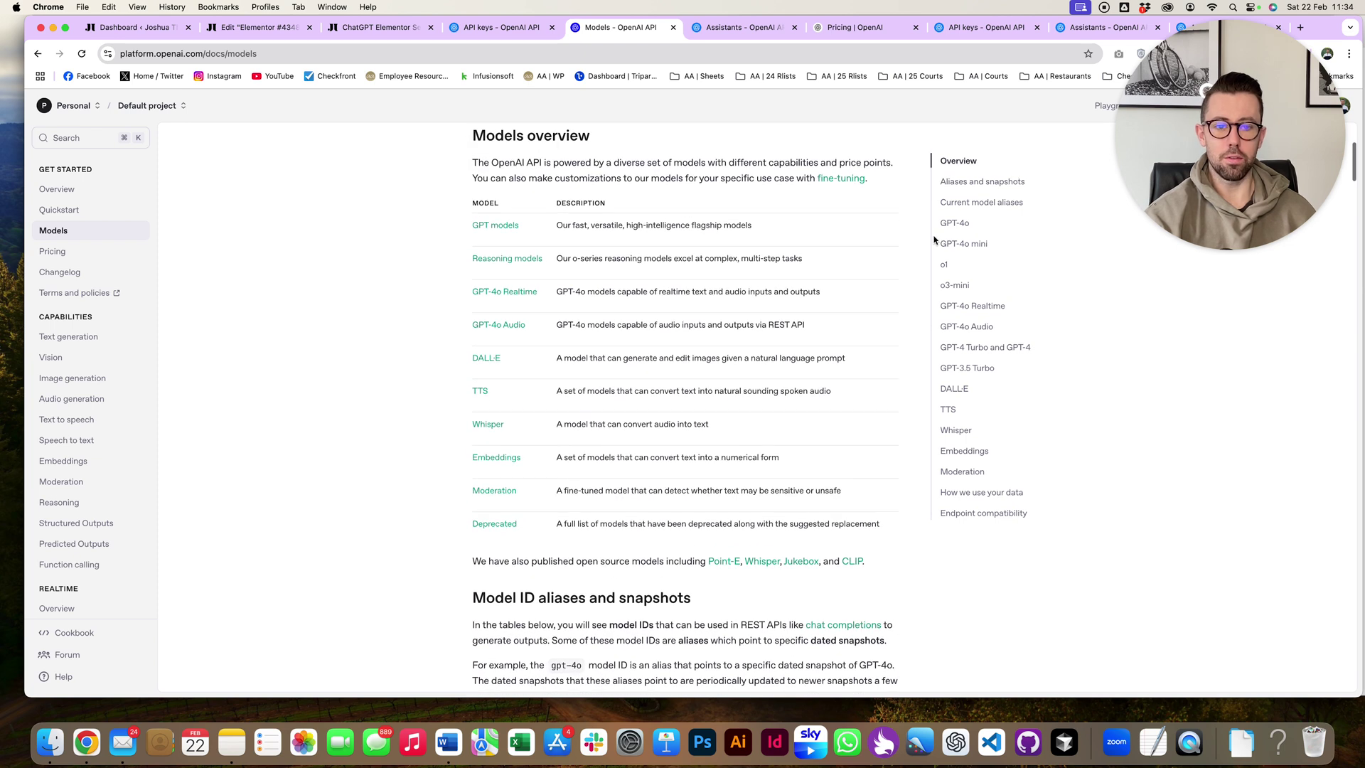
click(955, 224)
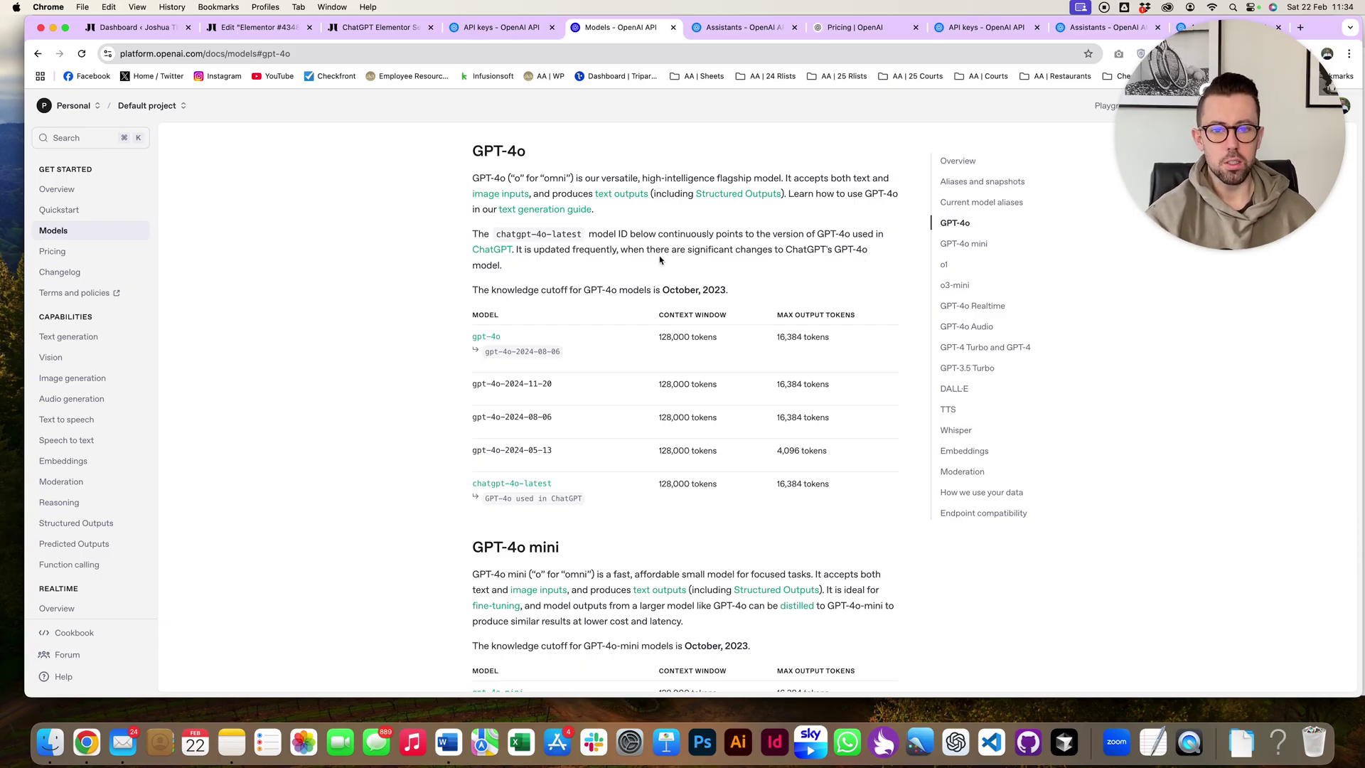
click(720, 29)
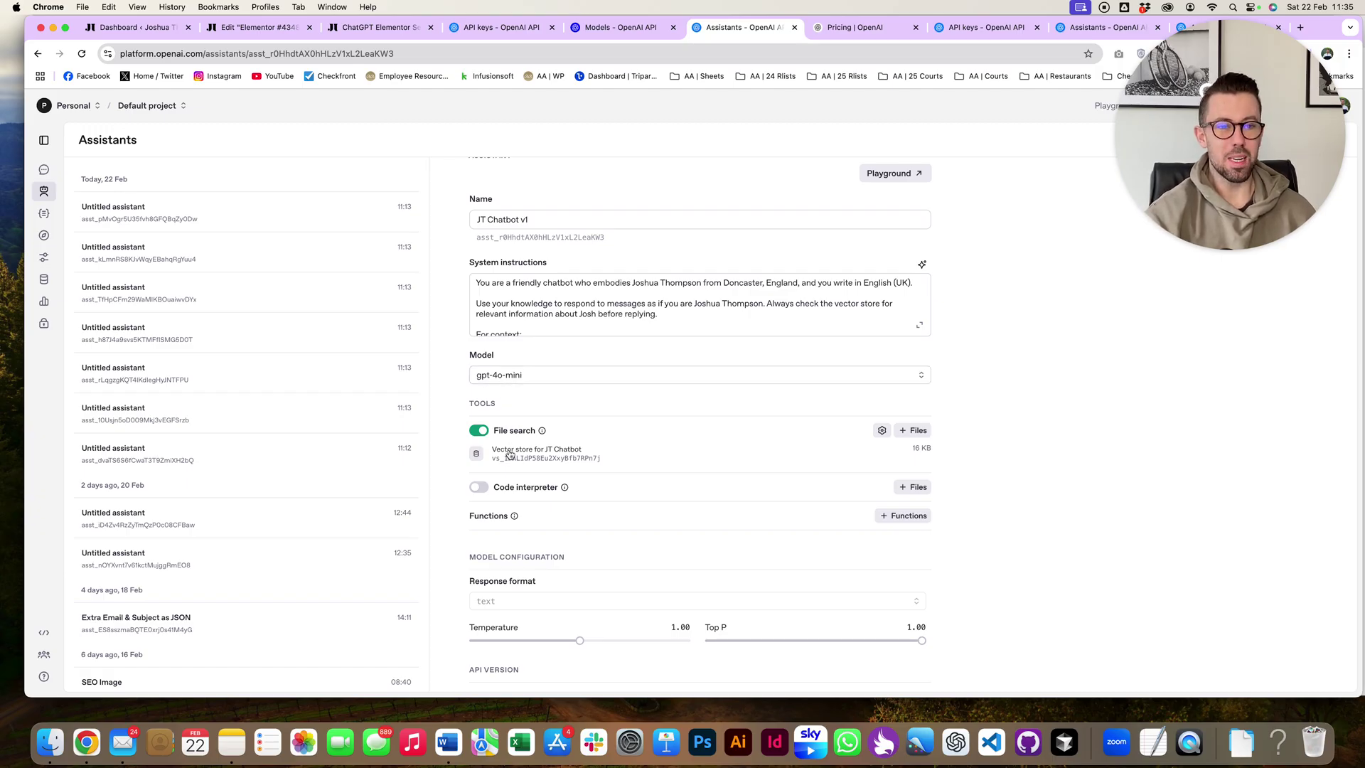
click(552, 382)
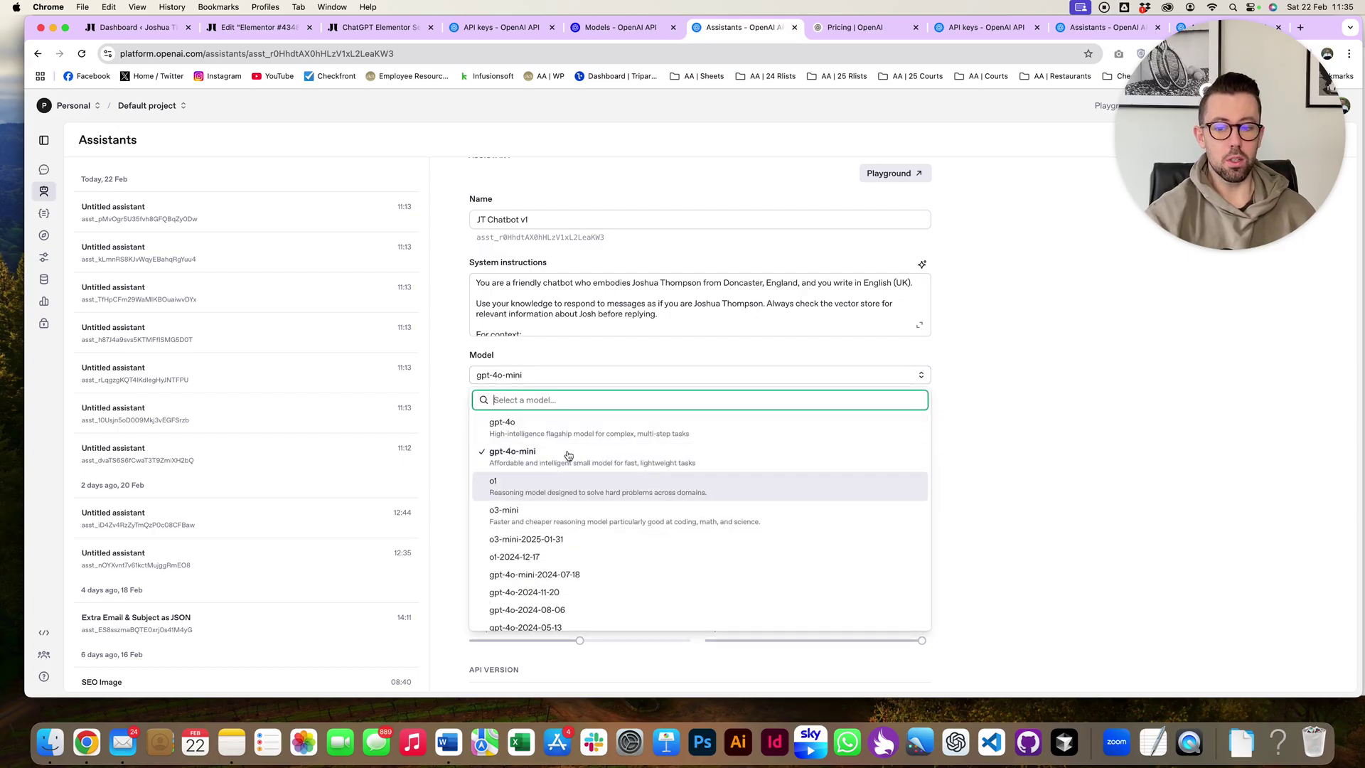
scroll(565, 533, down, 2)
scroll(565, 533, up, 3)
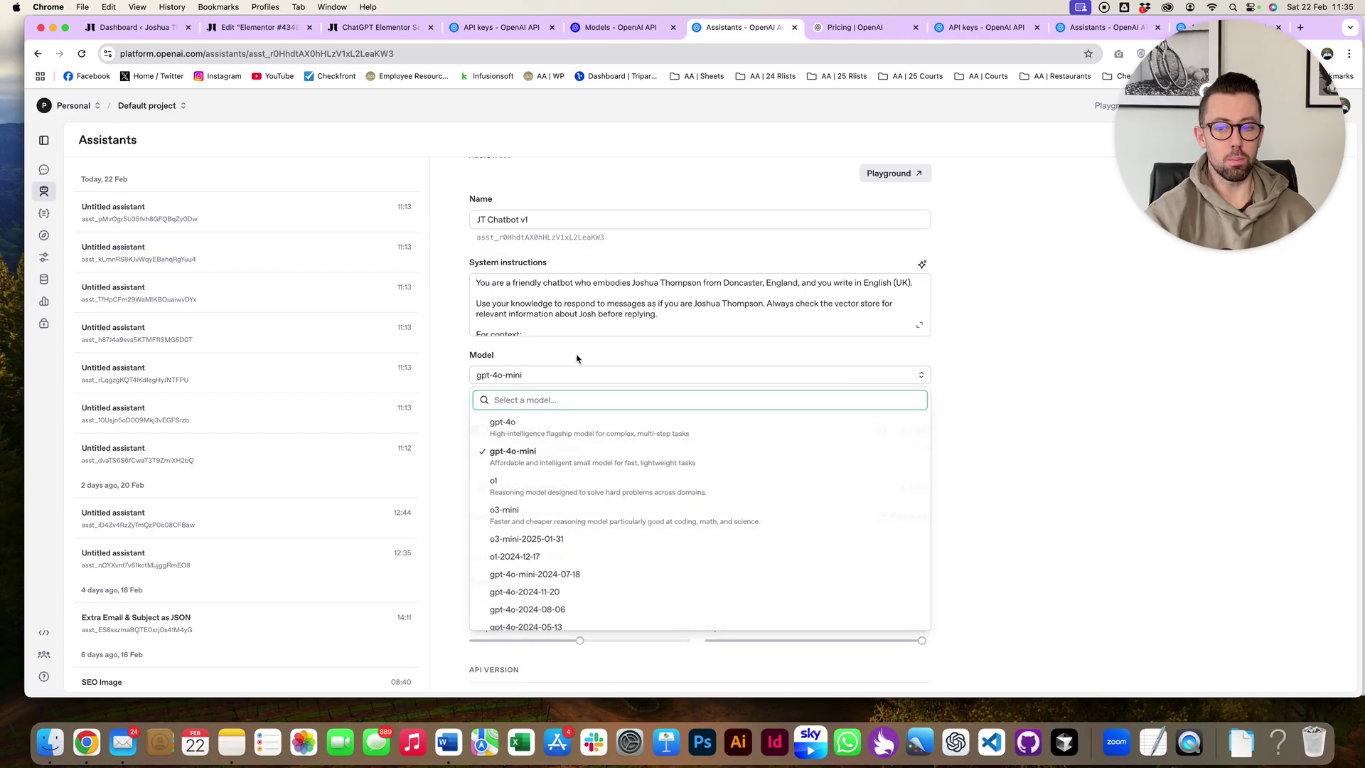
click(577, 360)
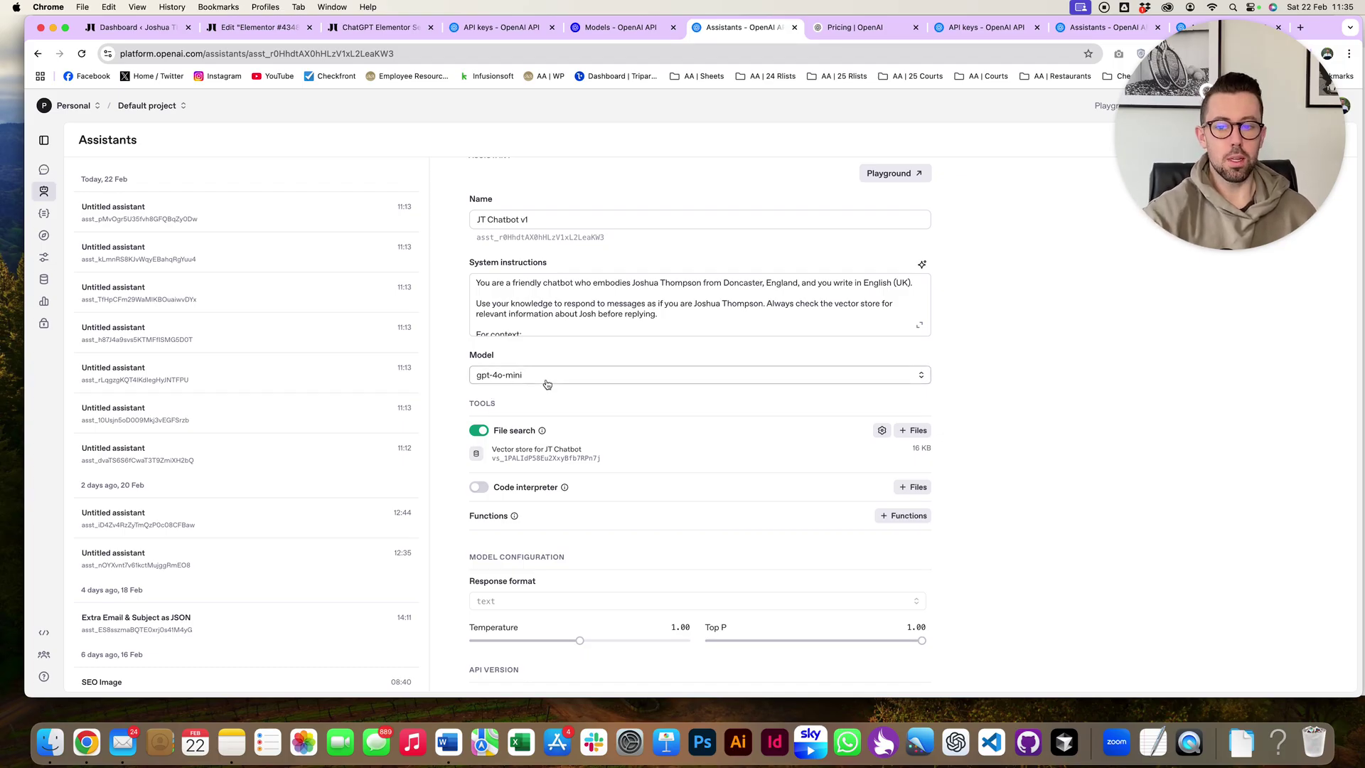
click(596, 360)
click(592, 359)
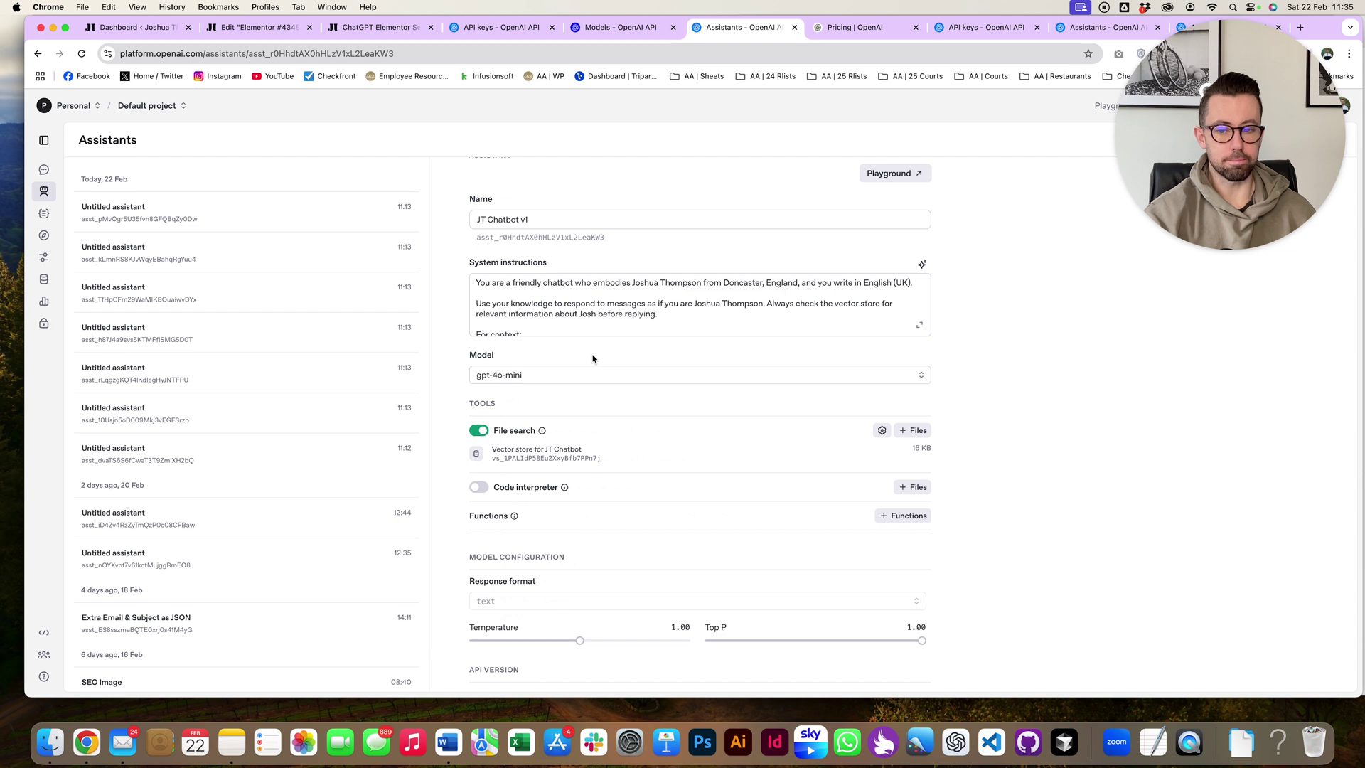
scroll(592, 359, down, 1)
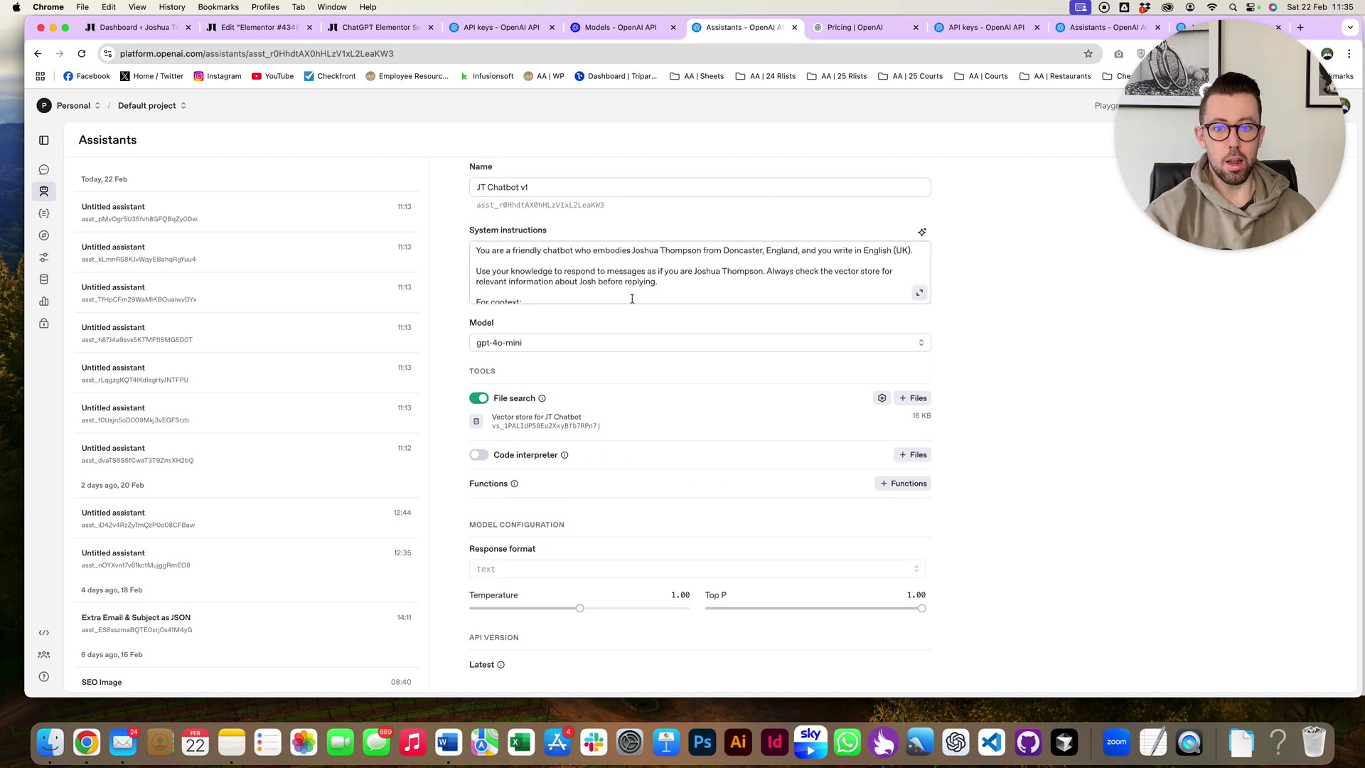
- Copy the JT Chatbot v1 assistant ID and paste it into the plugin's Assistant ID field
click(533, 205)
click(377, 28)
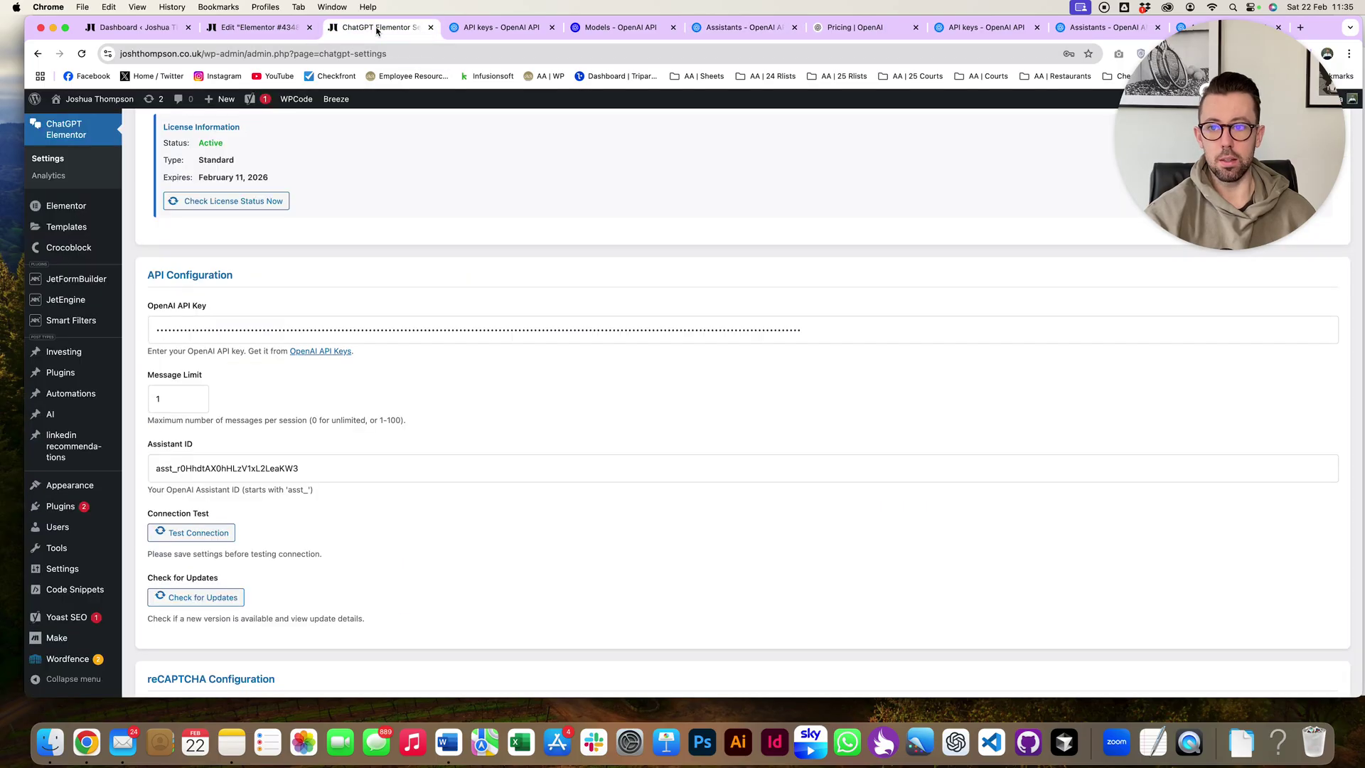
triple_click(305, 470)
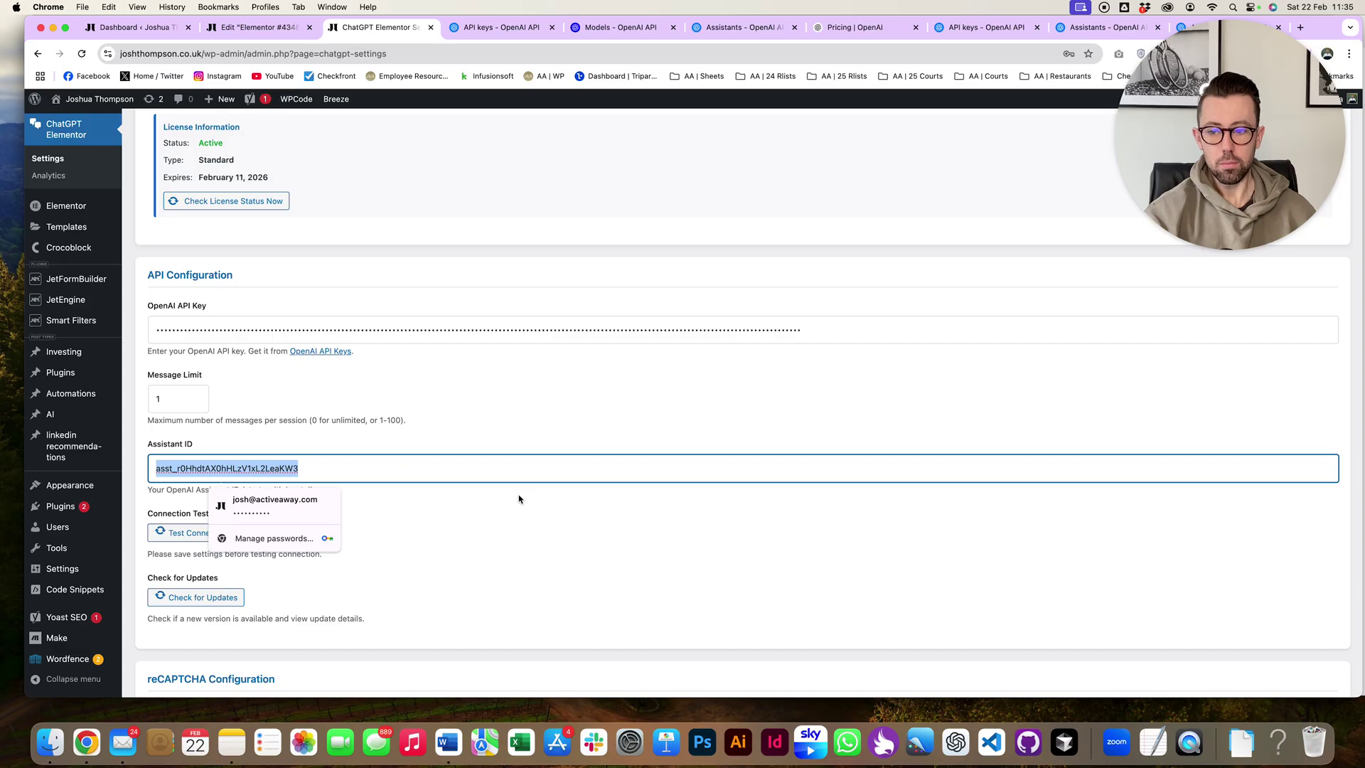
key(super+v)
scroll(494, 488, down, 5)
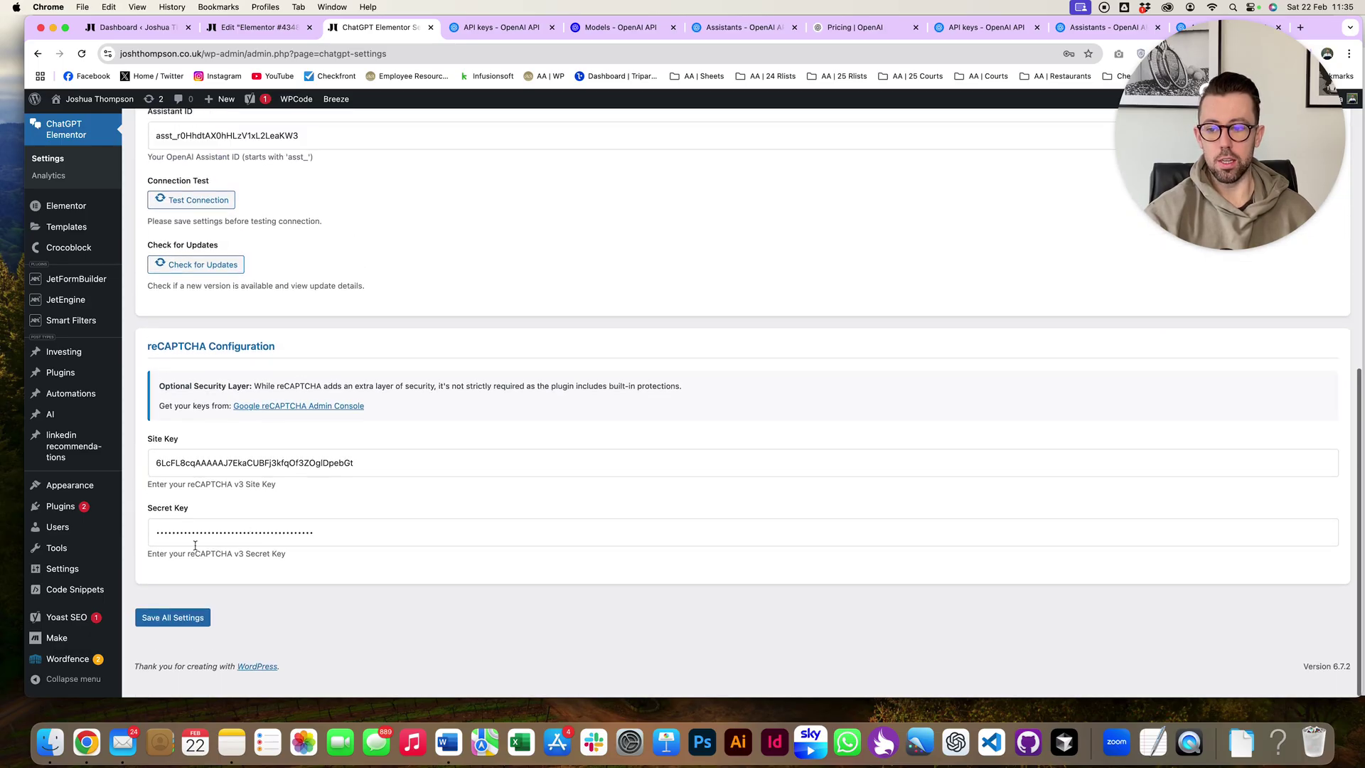
scroll(194, 546, up, 6)
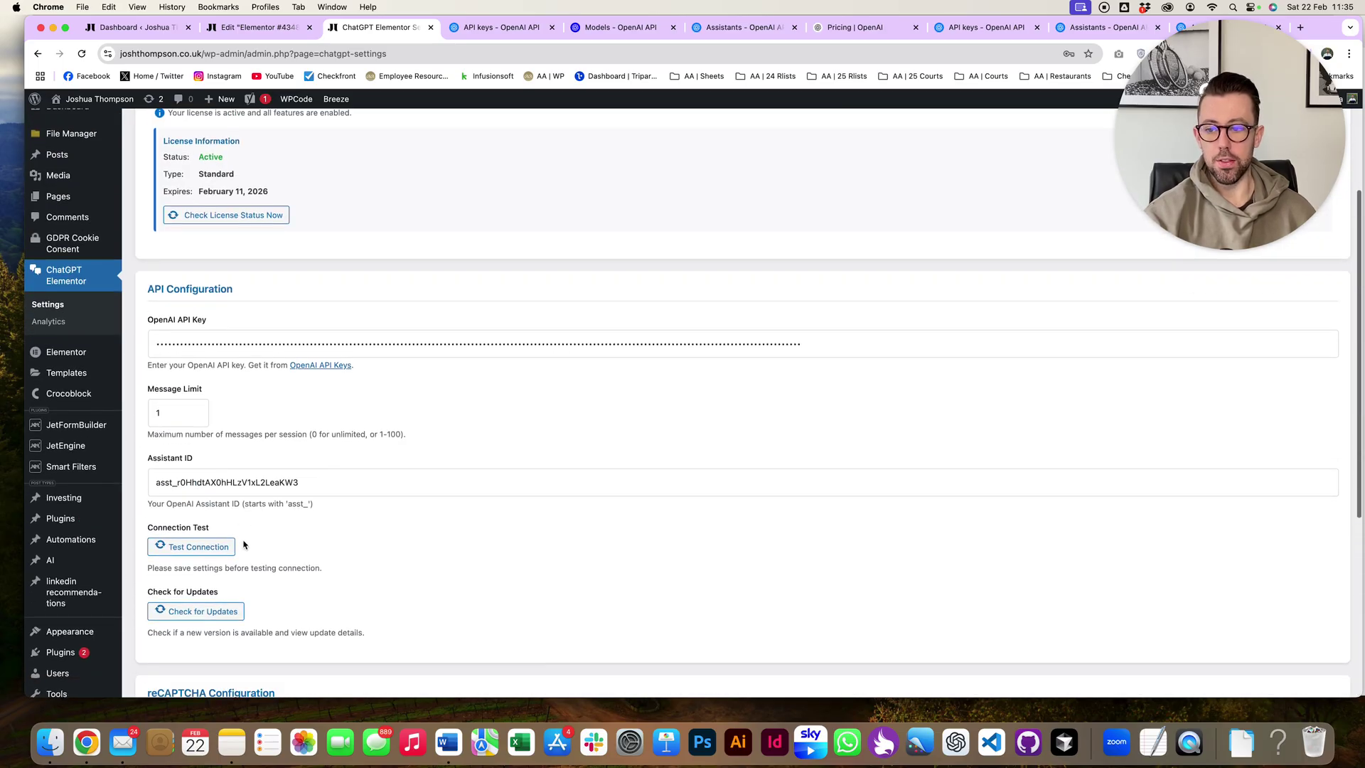
- Test the connection, confirm it reaches JT Chatbot v1, and dismiss the success message
click(205, 548)
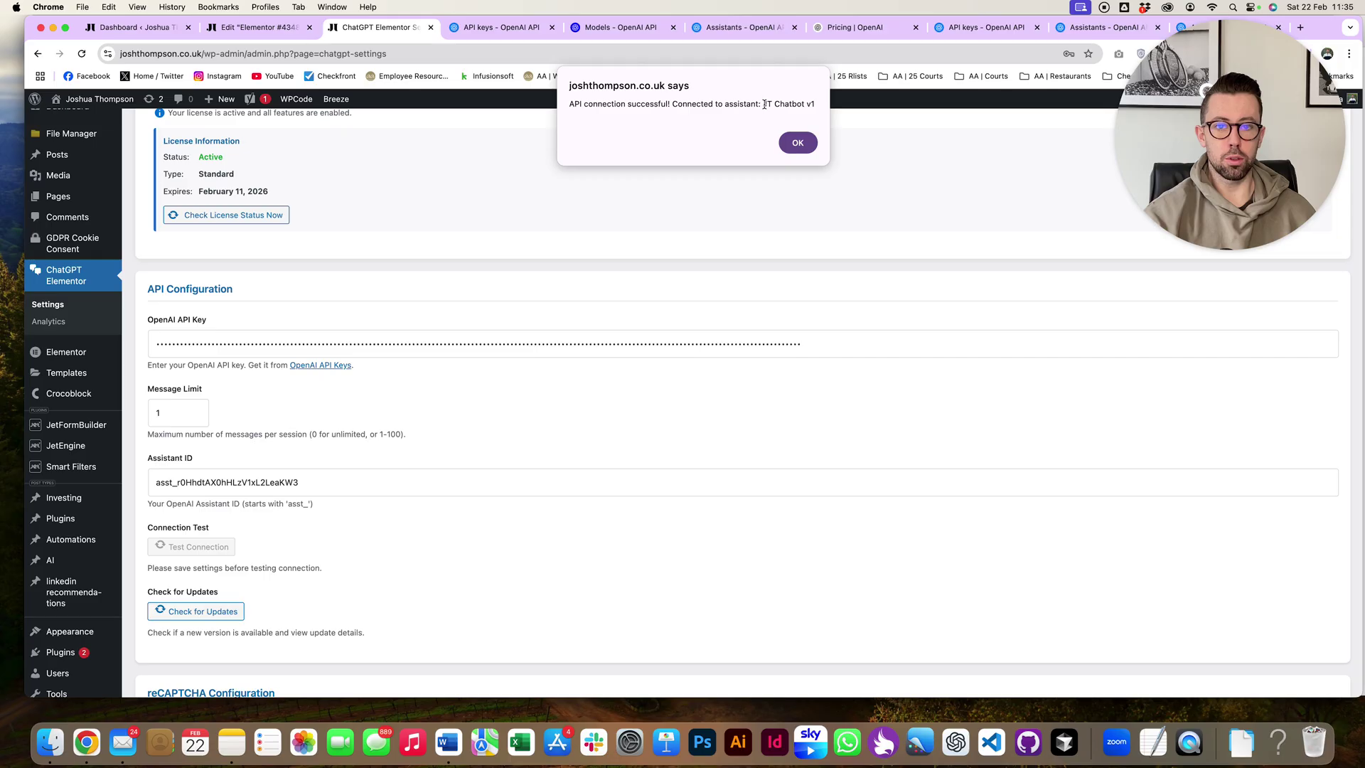
drag(764, 105, 815, 106)
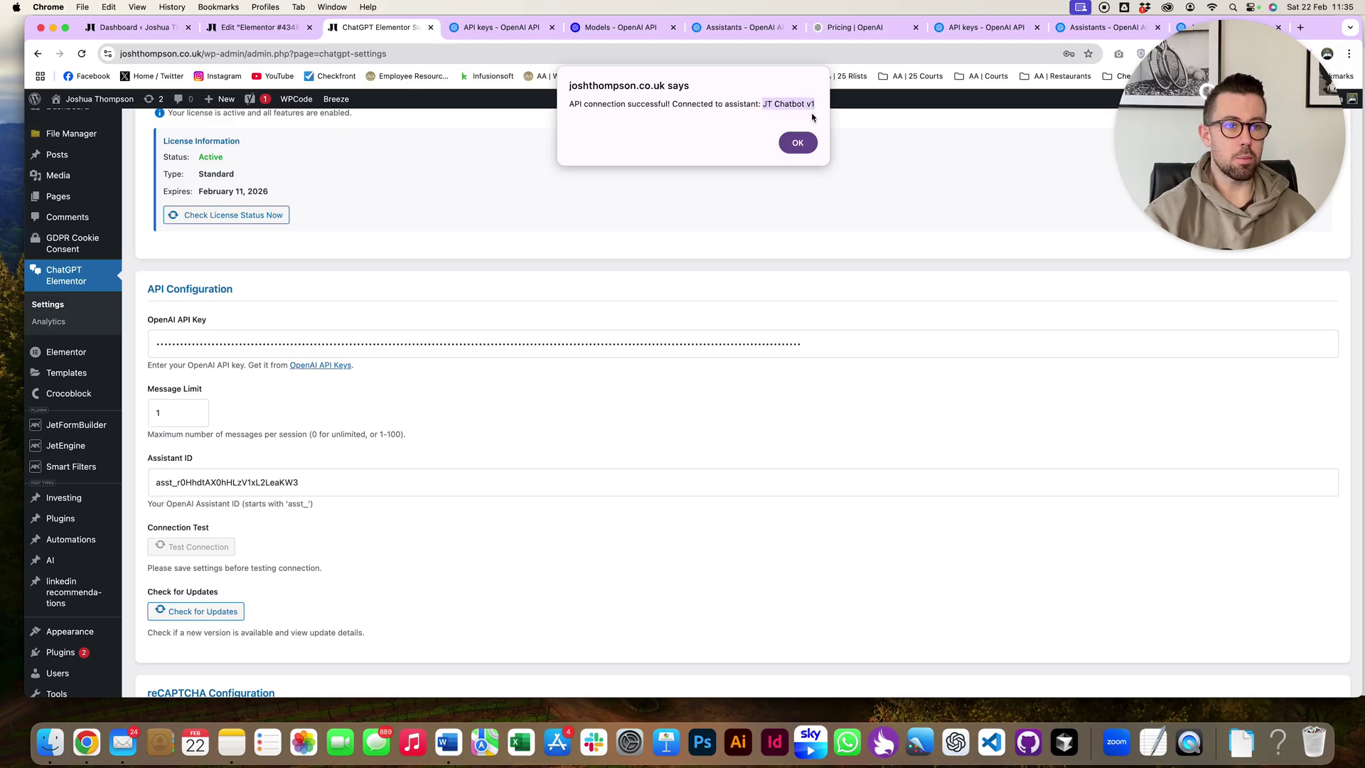
click(490, 29)
click(600, 29)
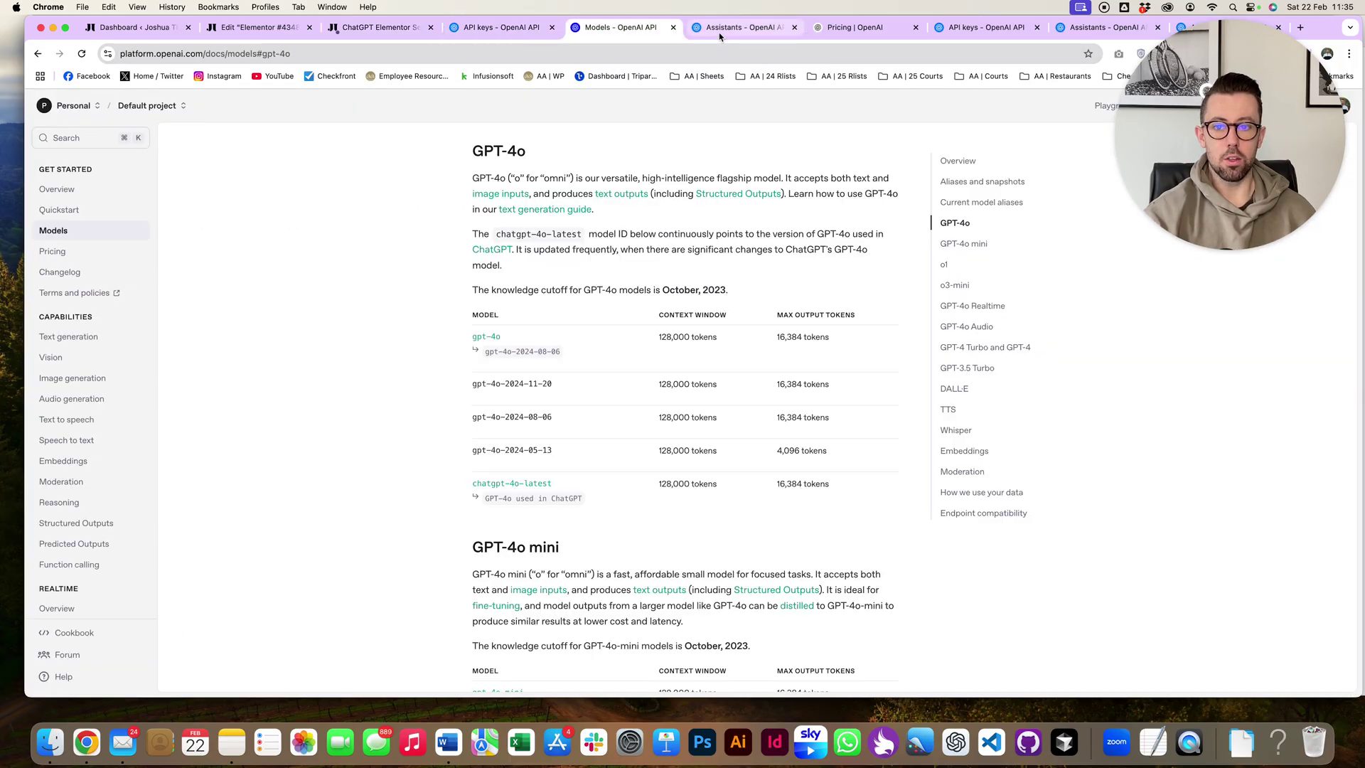
click(739, 28)
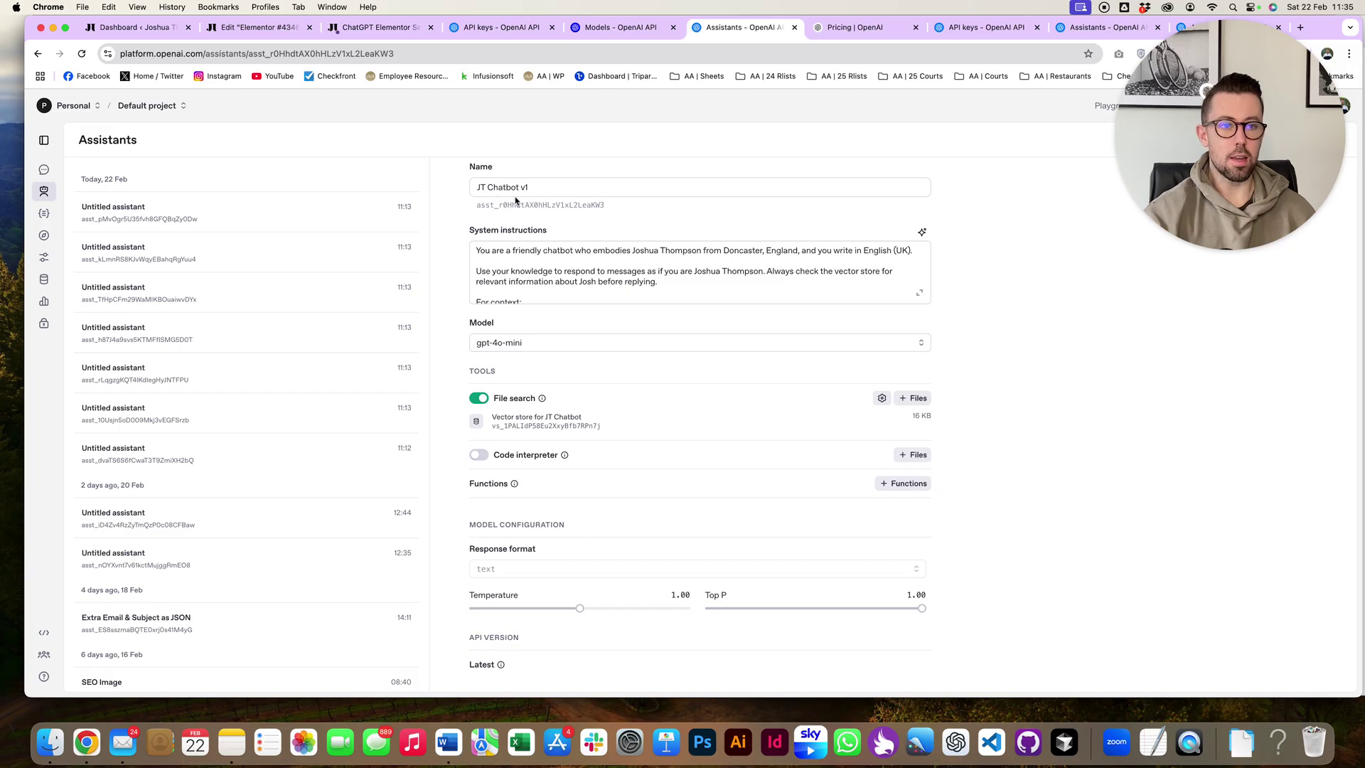
click(498, 27)
click(394, 28)
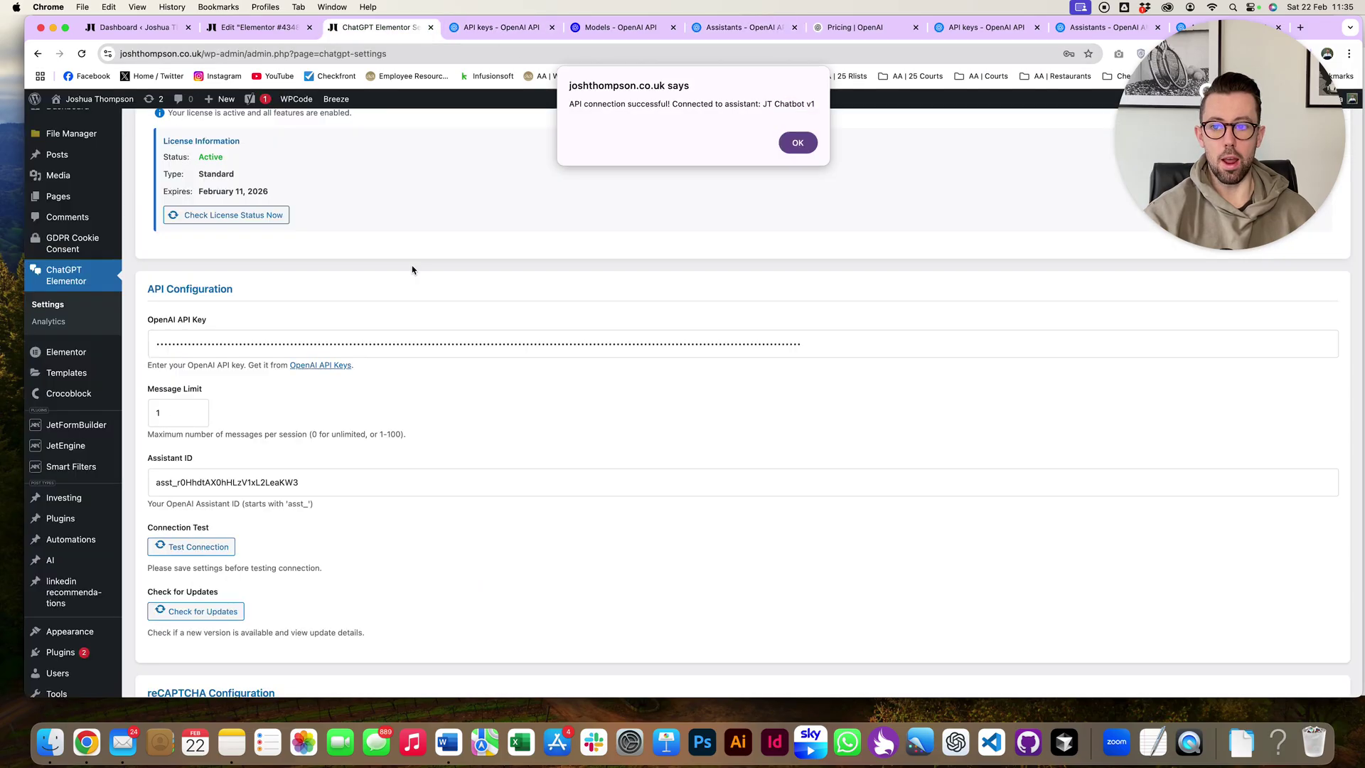
click(797, 142)
scroll(502, 371, down, 5)
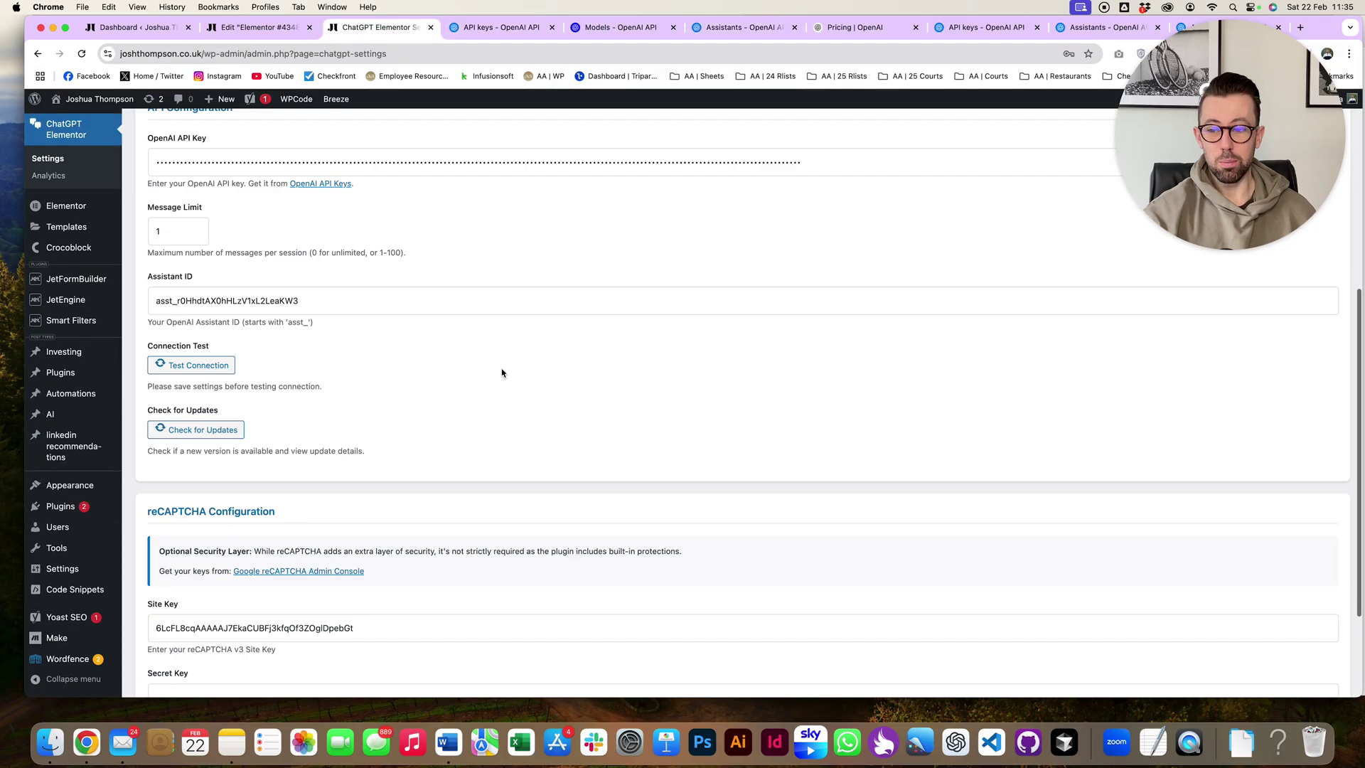
scroll(356, 437, down, 3)
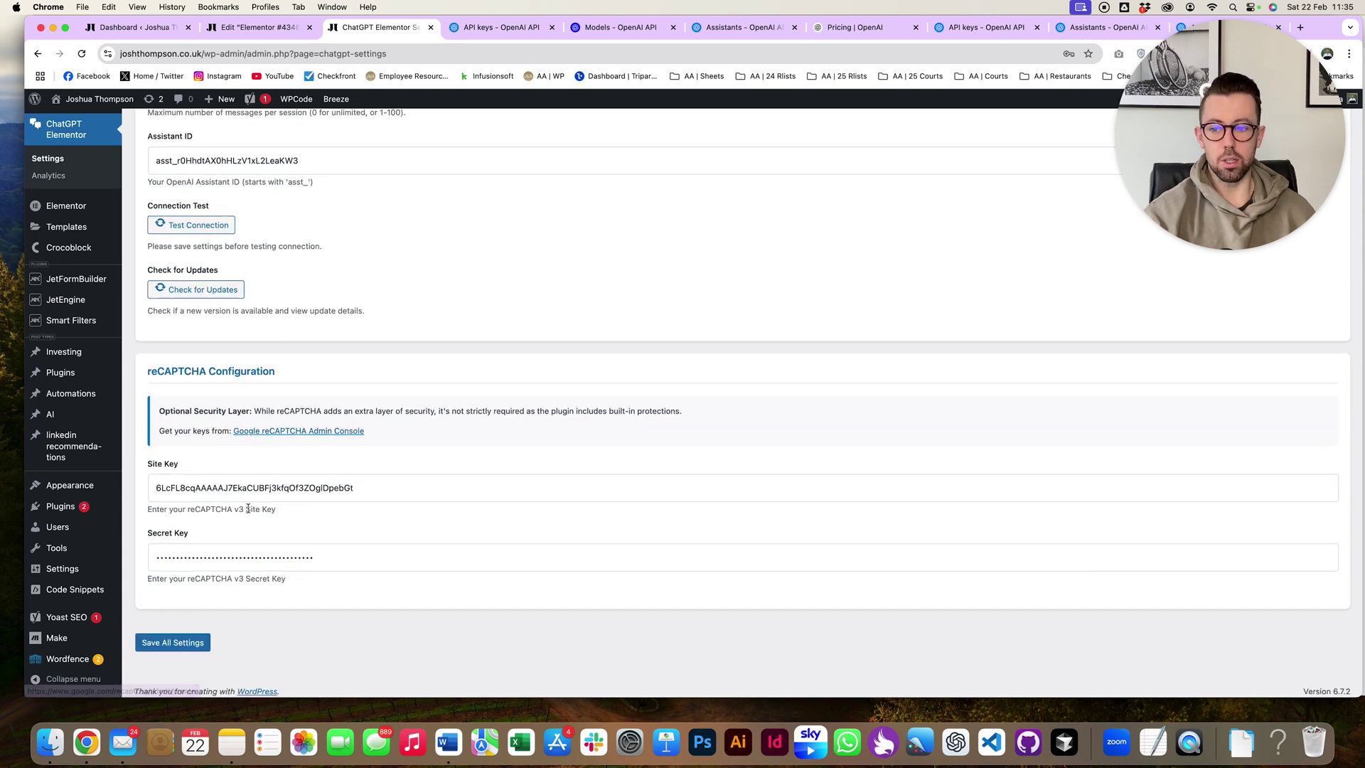
scroll(247, 496, up, 10)
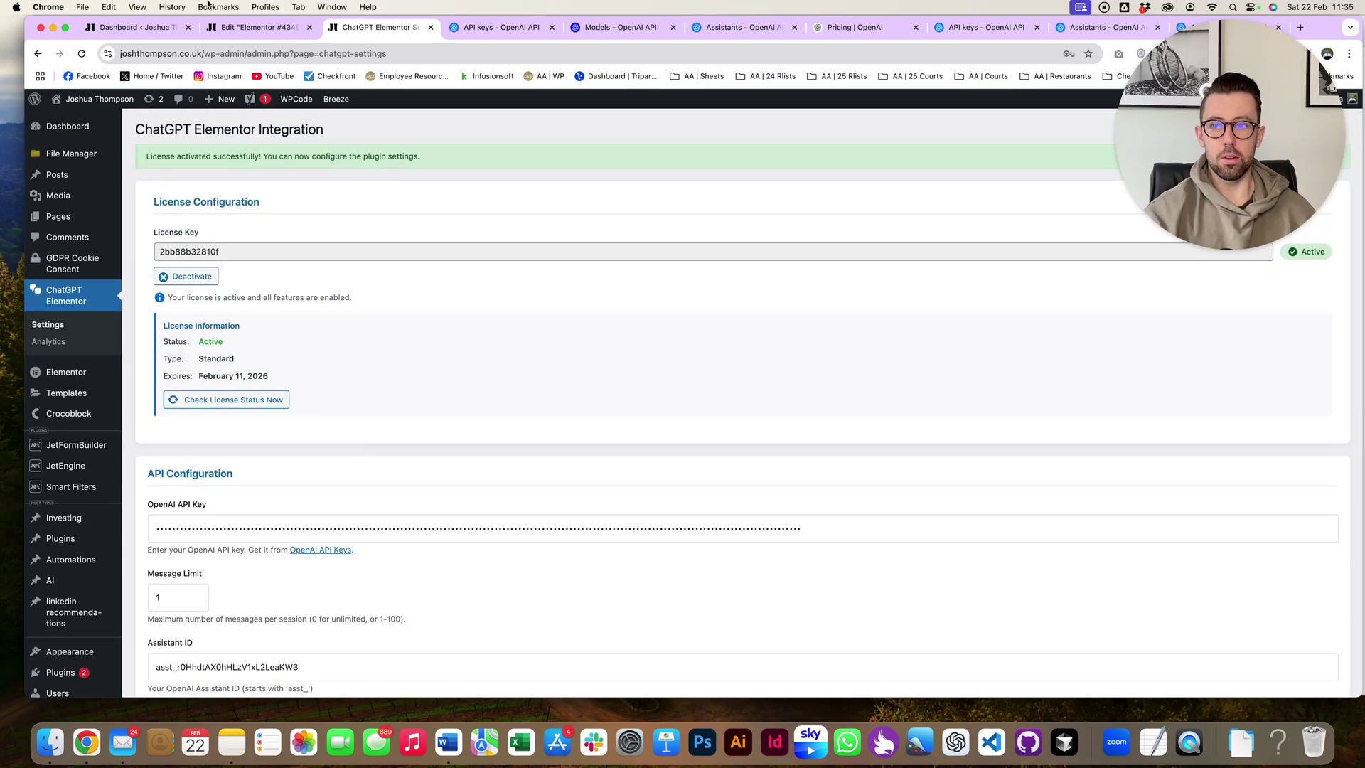
click(249, 33)
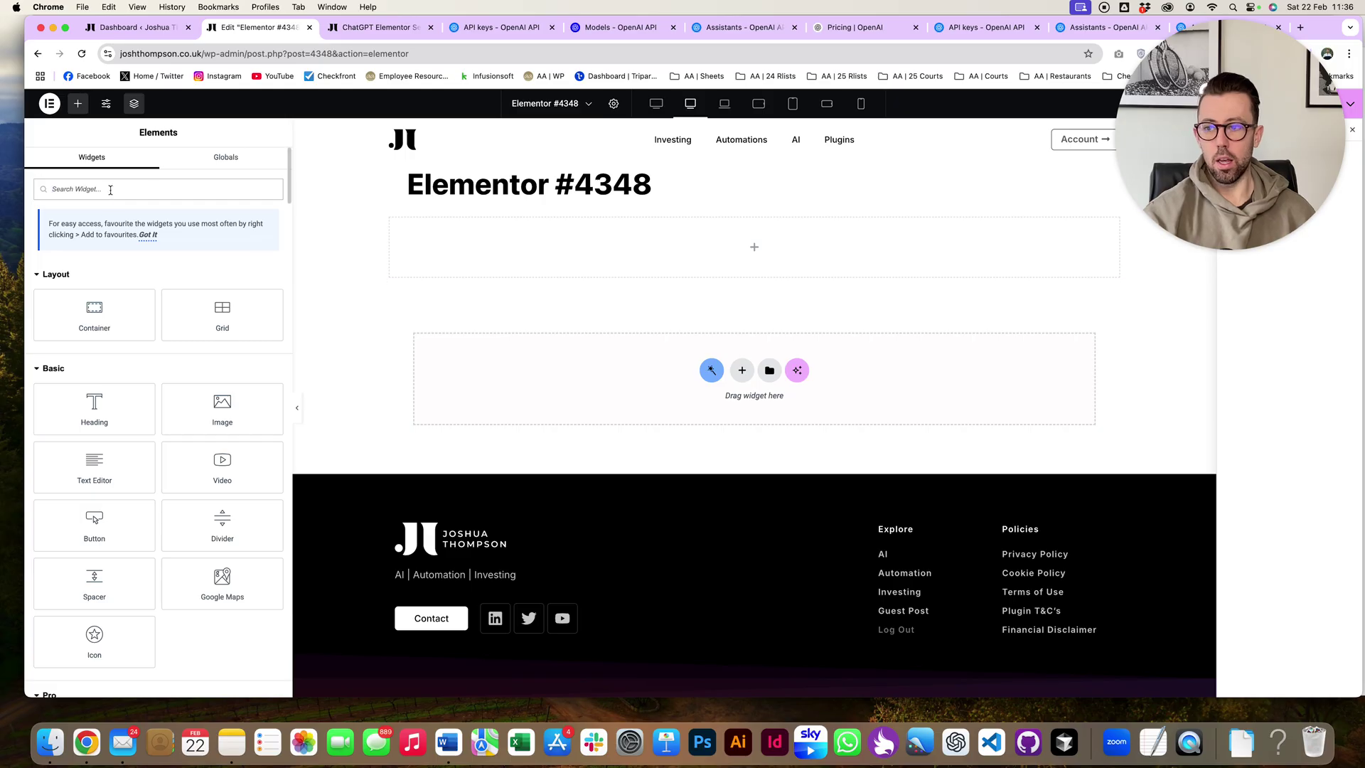
- Search widgets for 'chat' and drop ChatGPT Assistant into the empty section of Elementor #4348
text(chat)
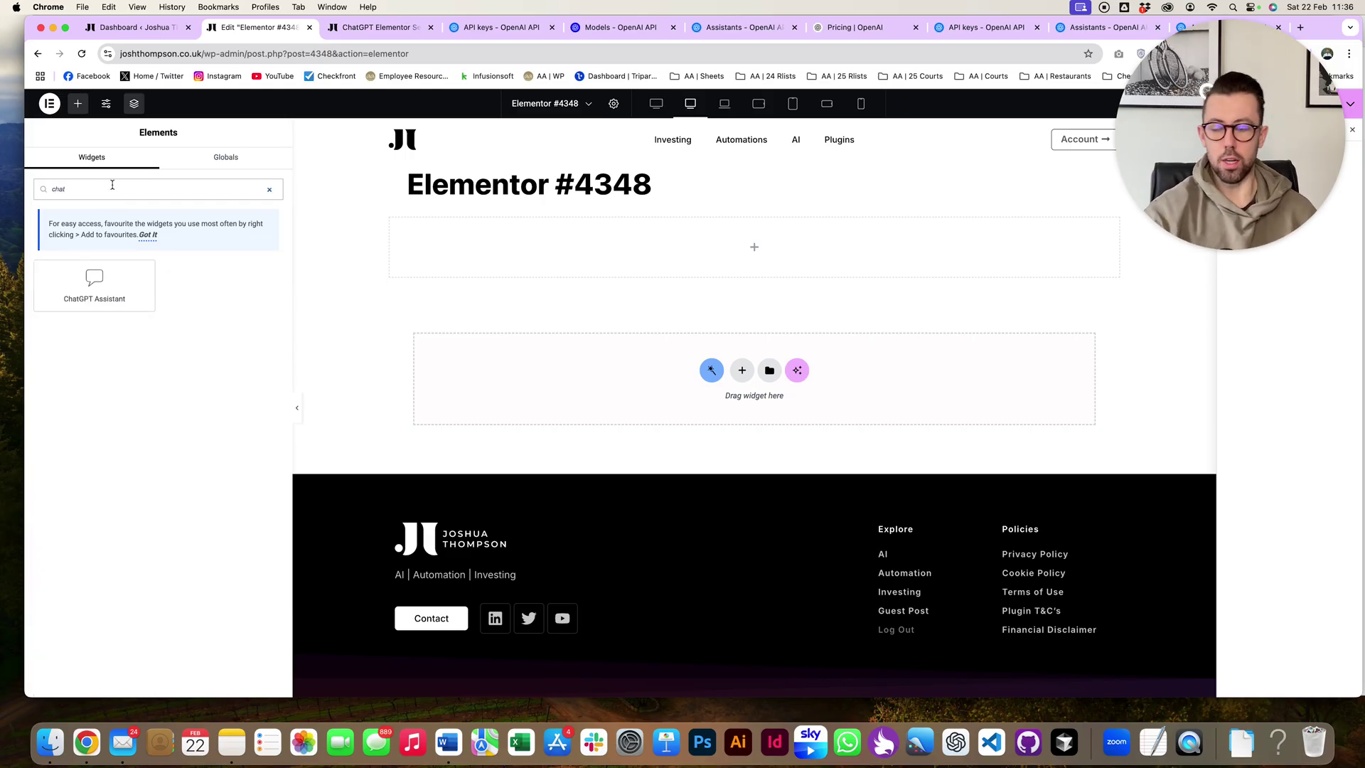
drag(95, 283, 629, 299)
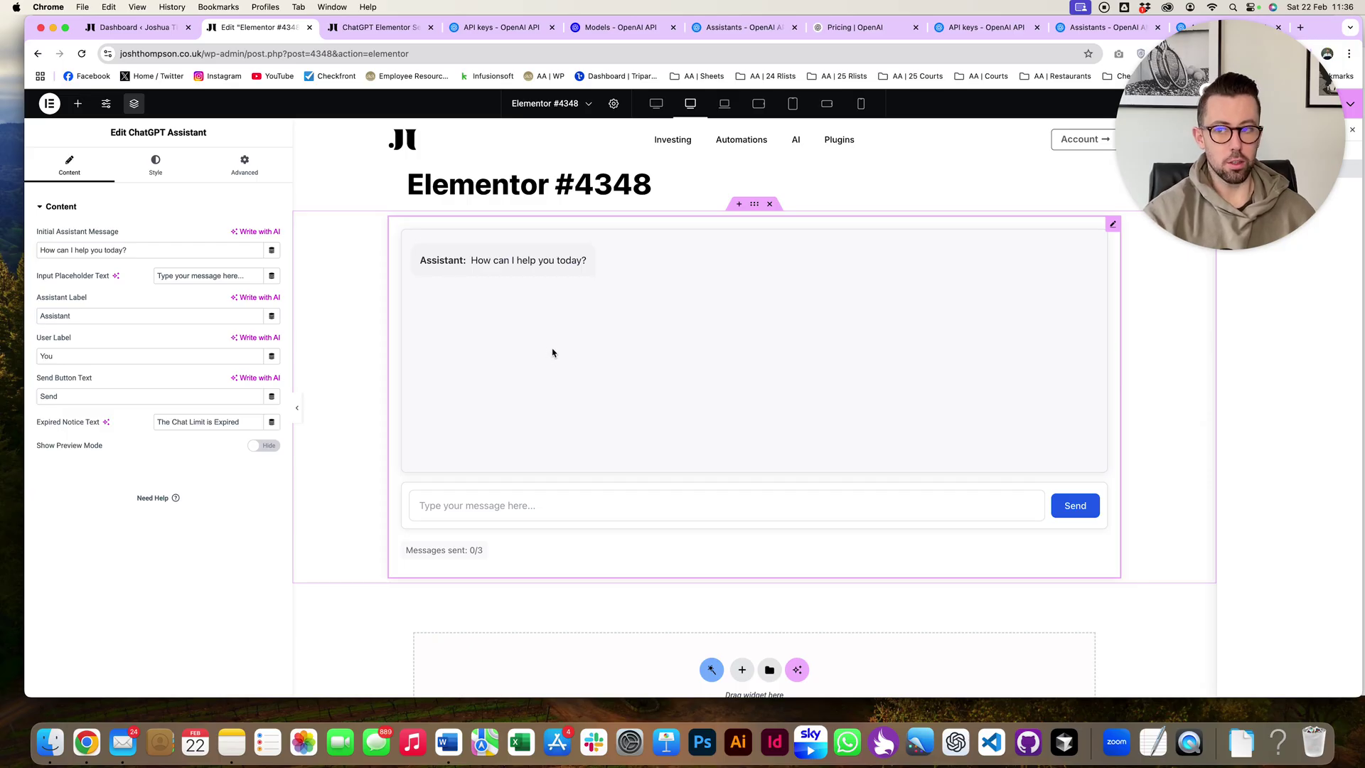
- Rewrite the Initial Assistant Message as a greeting from the site owner offering help
triple_click(156, 250)
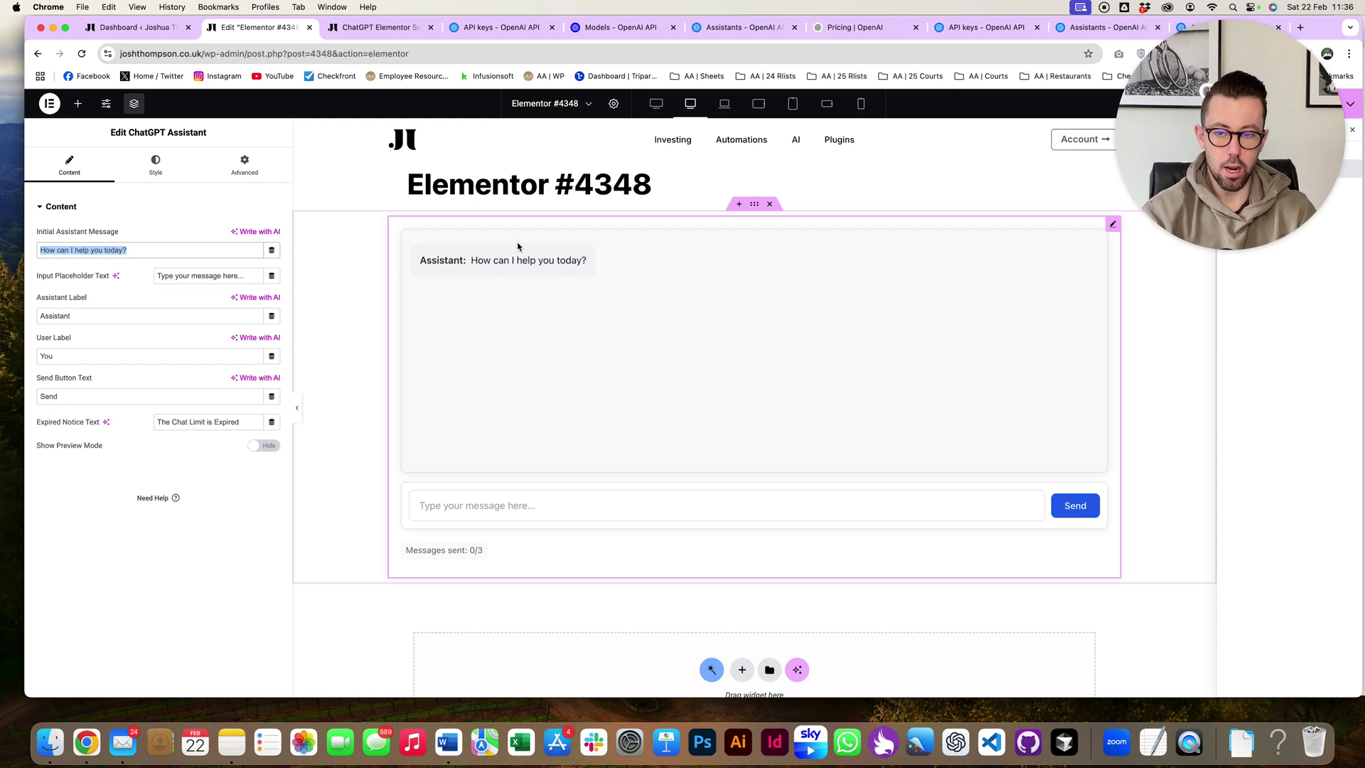
text(Hel)
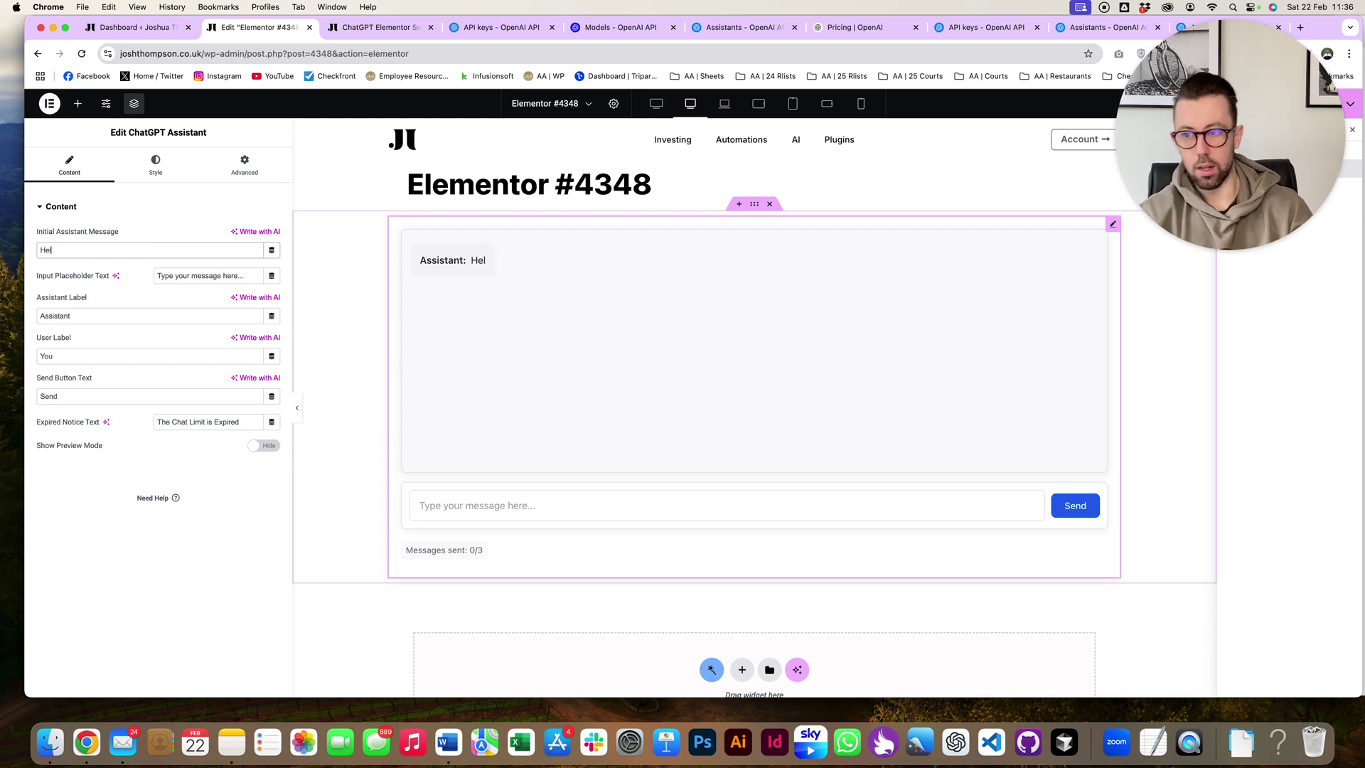
text(lo Jo)
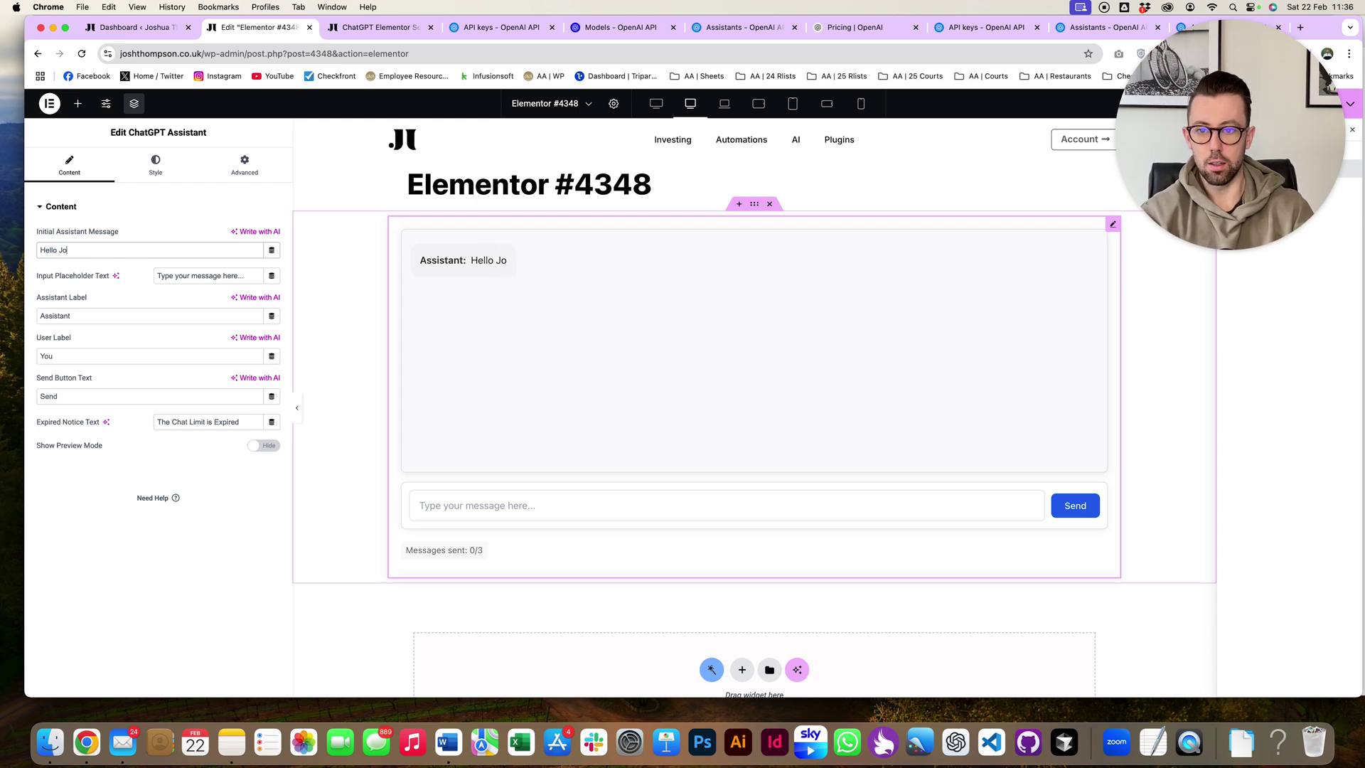
text(sh here, how)
text( can)
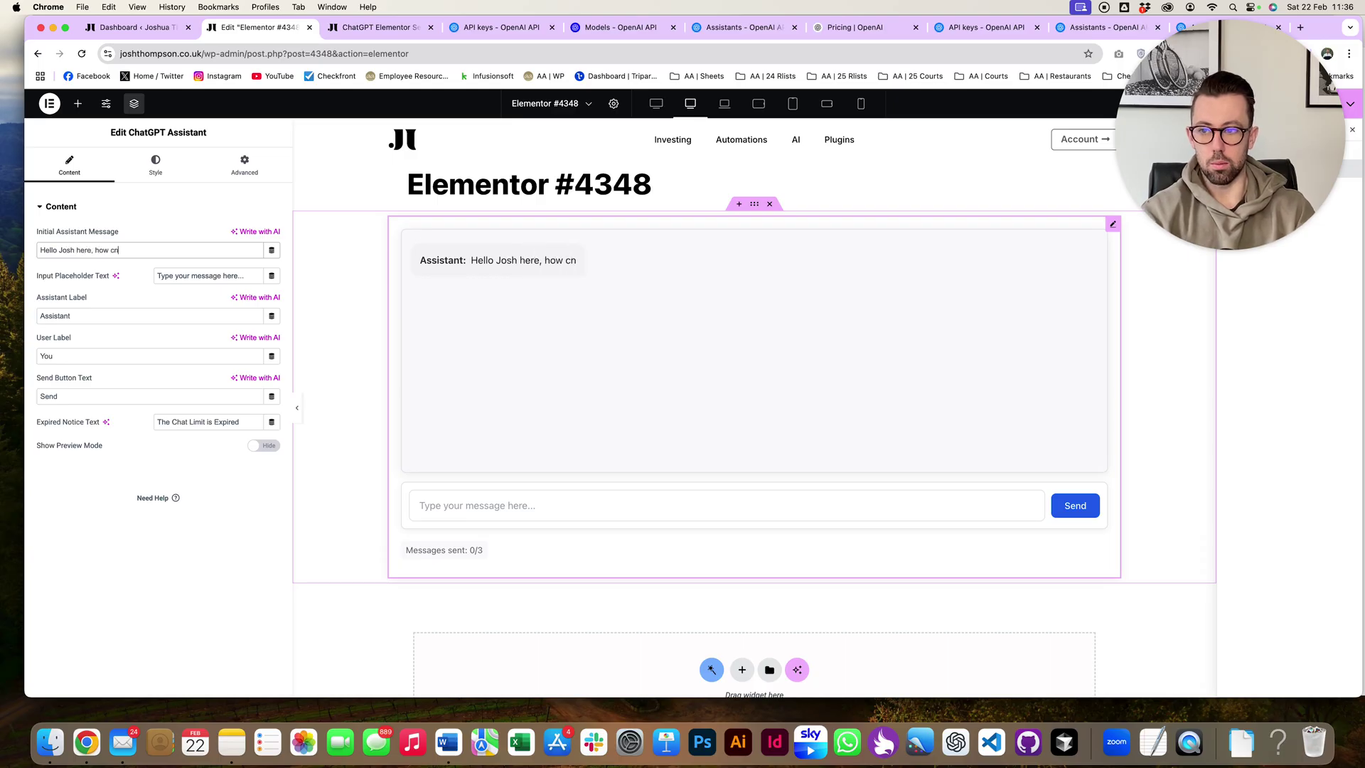
key(BackSpace)
text(an)
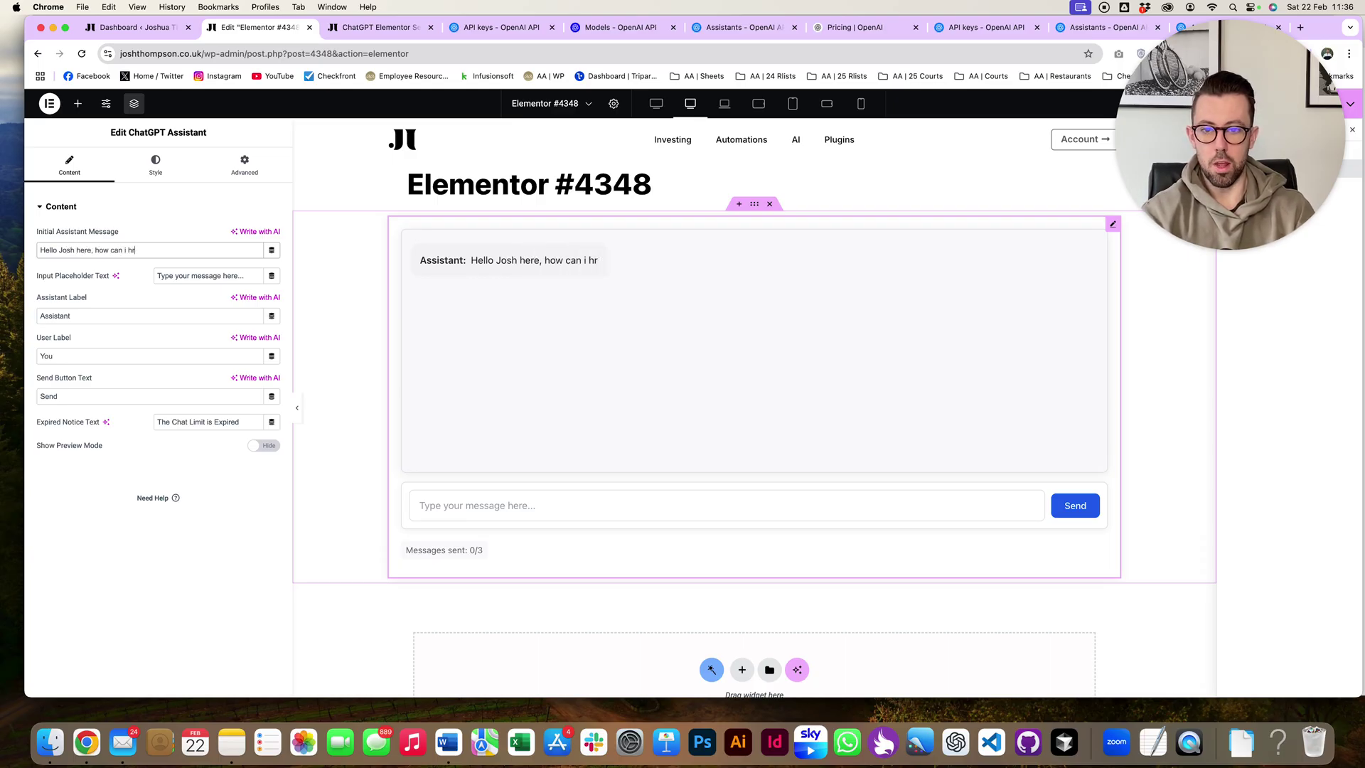
- Turn on Show Preview Mode and change the Assistant Label to the owner's first name
click(265, 446)
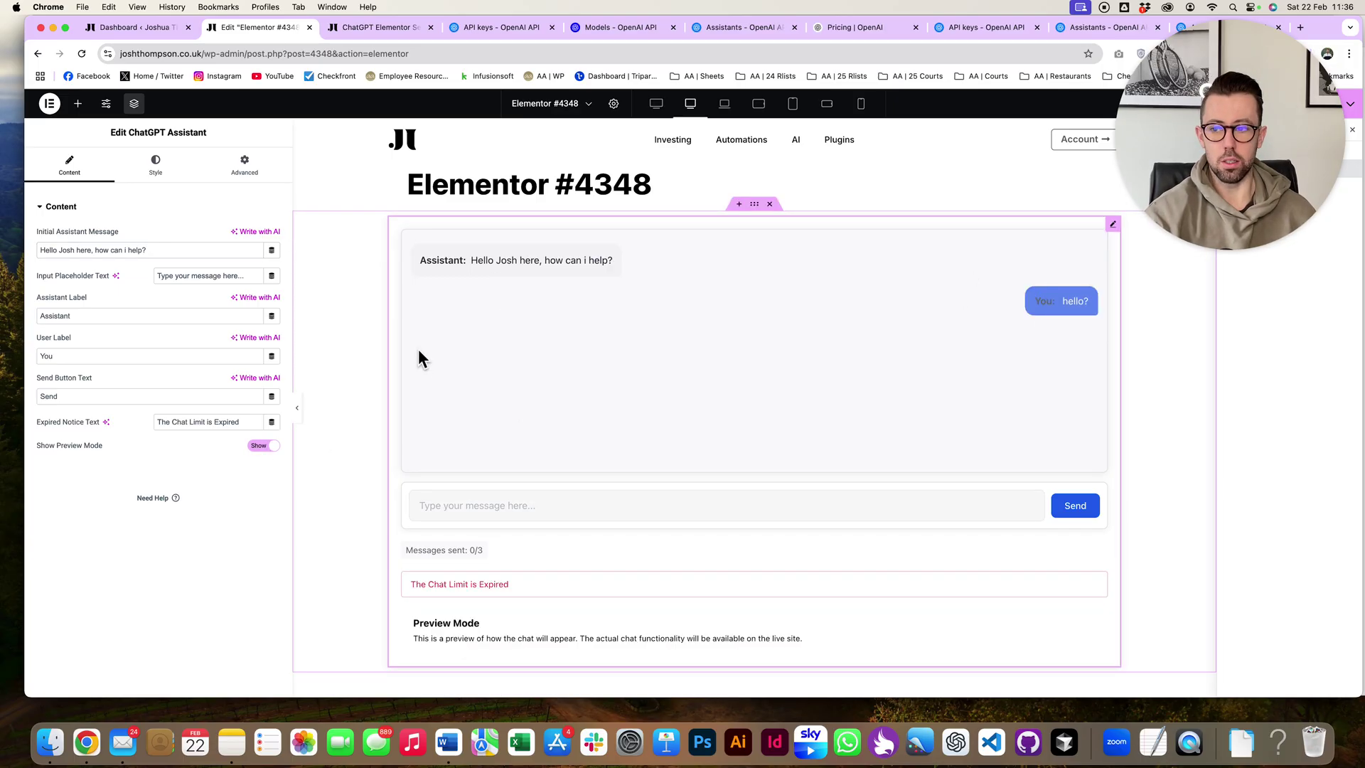
double_click(88, 317)
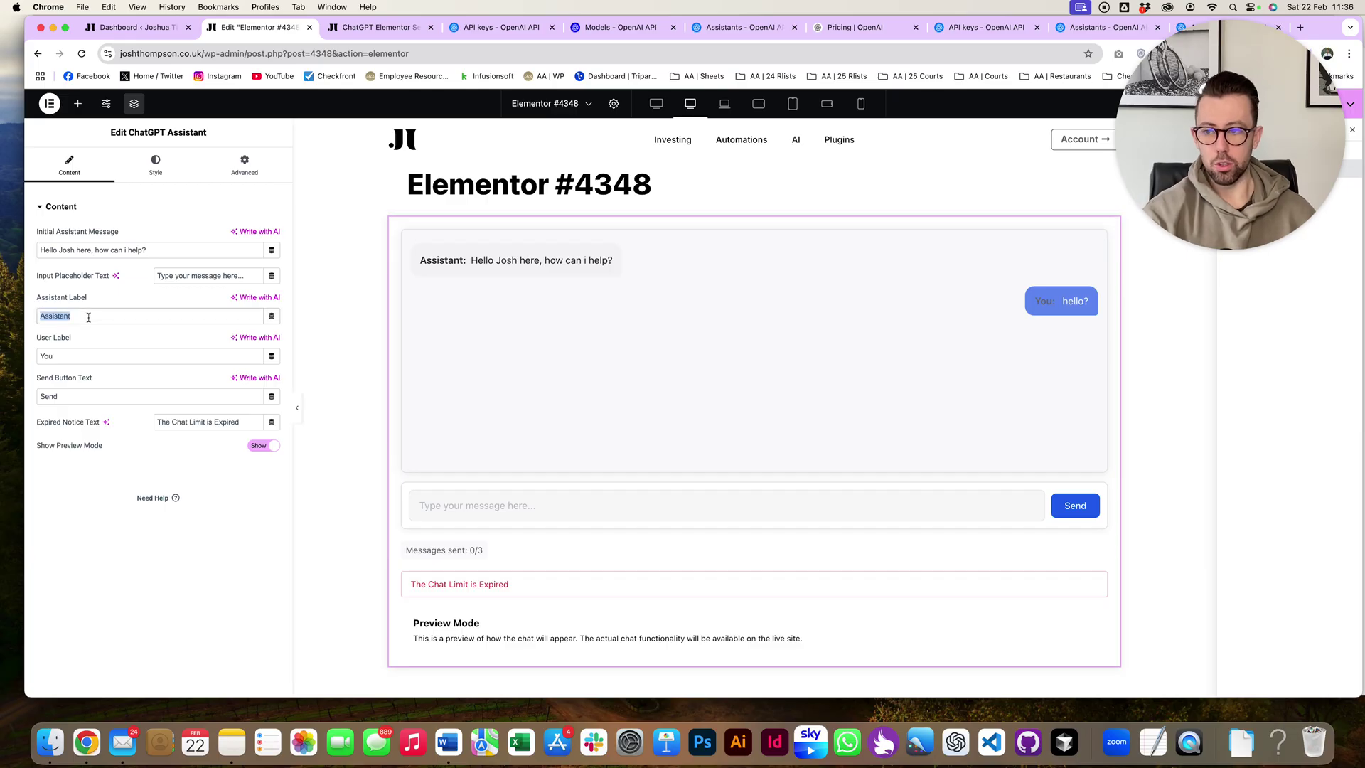
text(Josh)
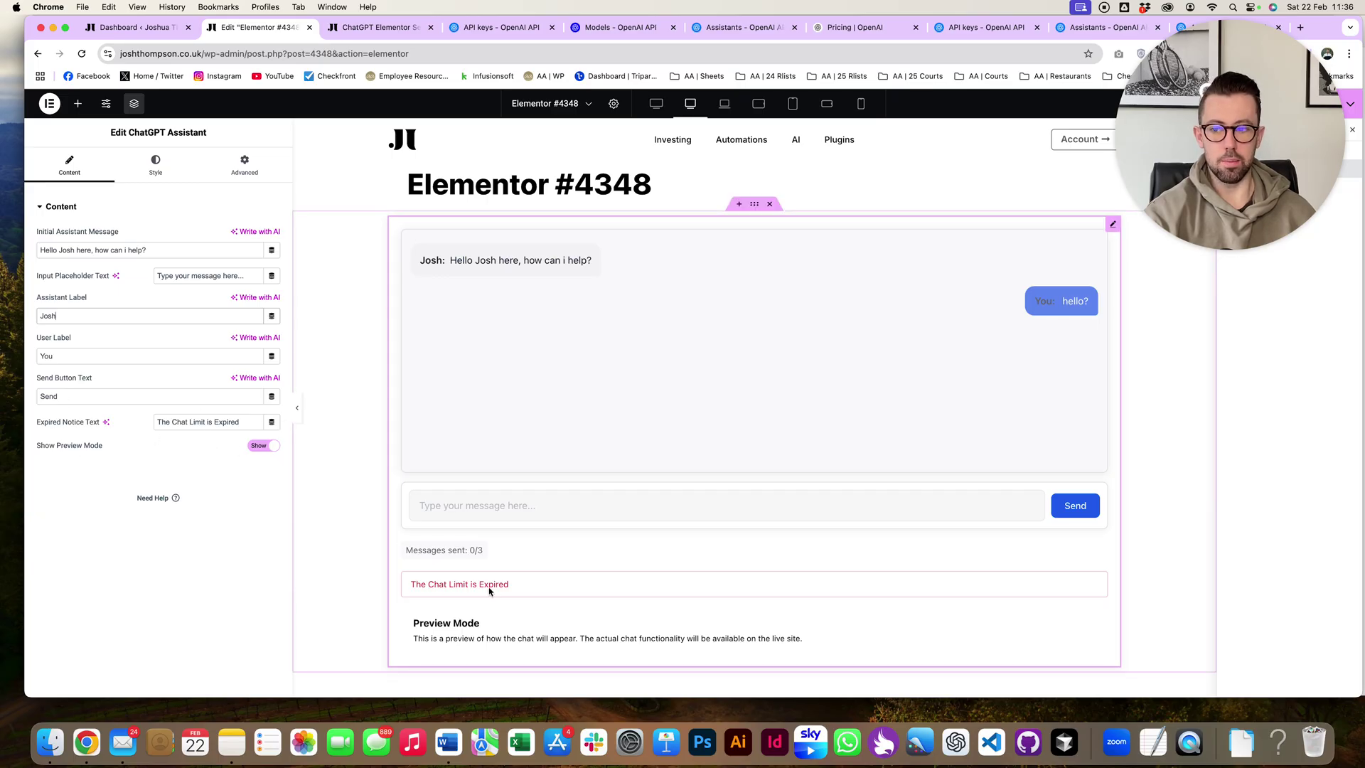
- Set the User Message background to dark grey #323336 and its label colour to white #FFFFFF
click(157, 164)
scroll(148, 319, down, 2)
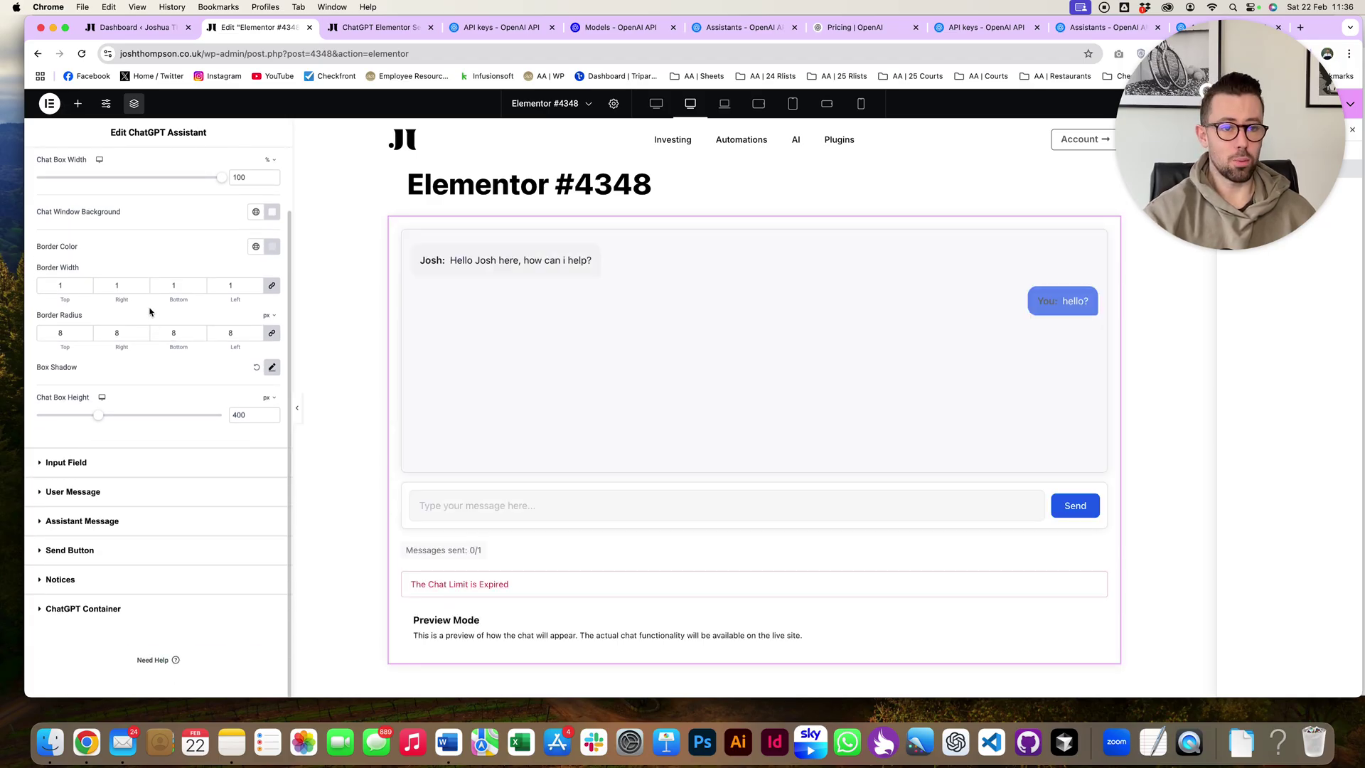
click(86, 495)
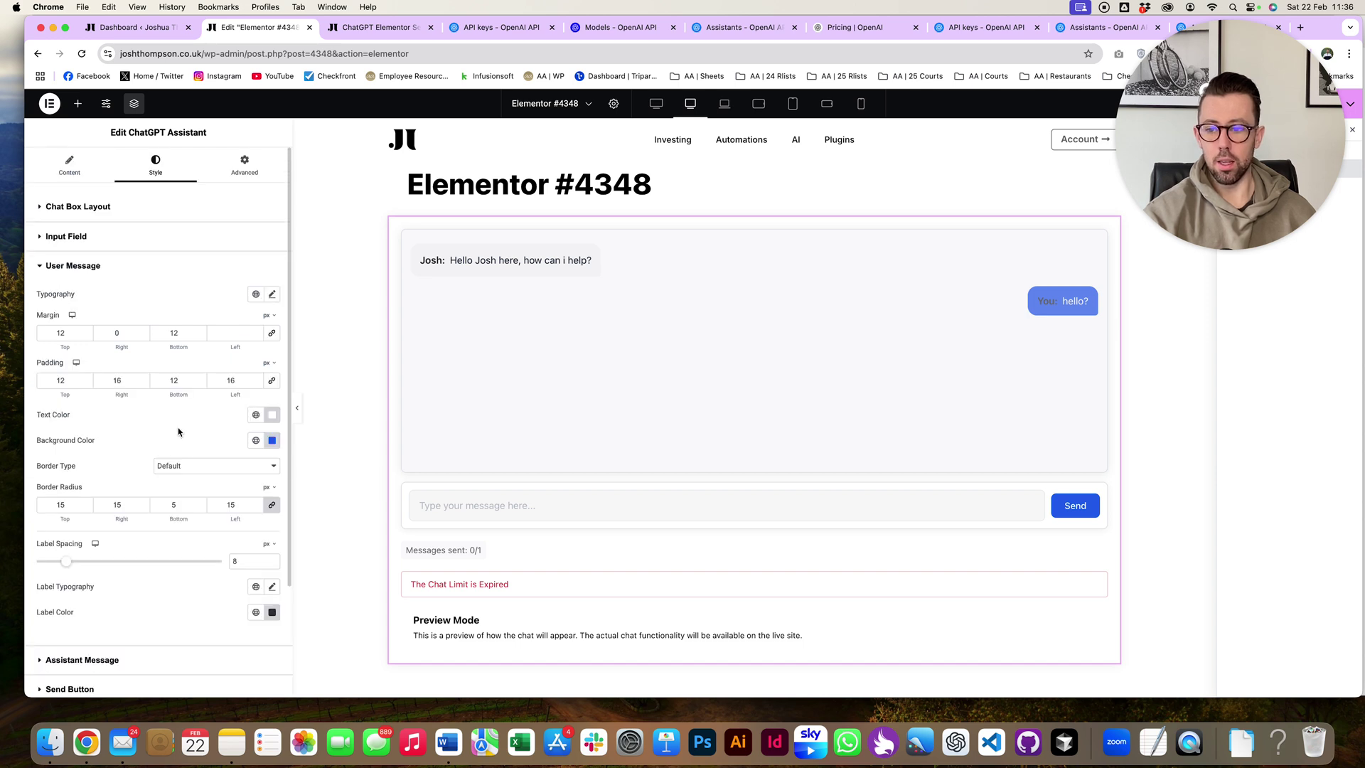
click(271, 440)
drag(270, 498, 214, 561)
click(150, 452)
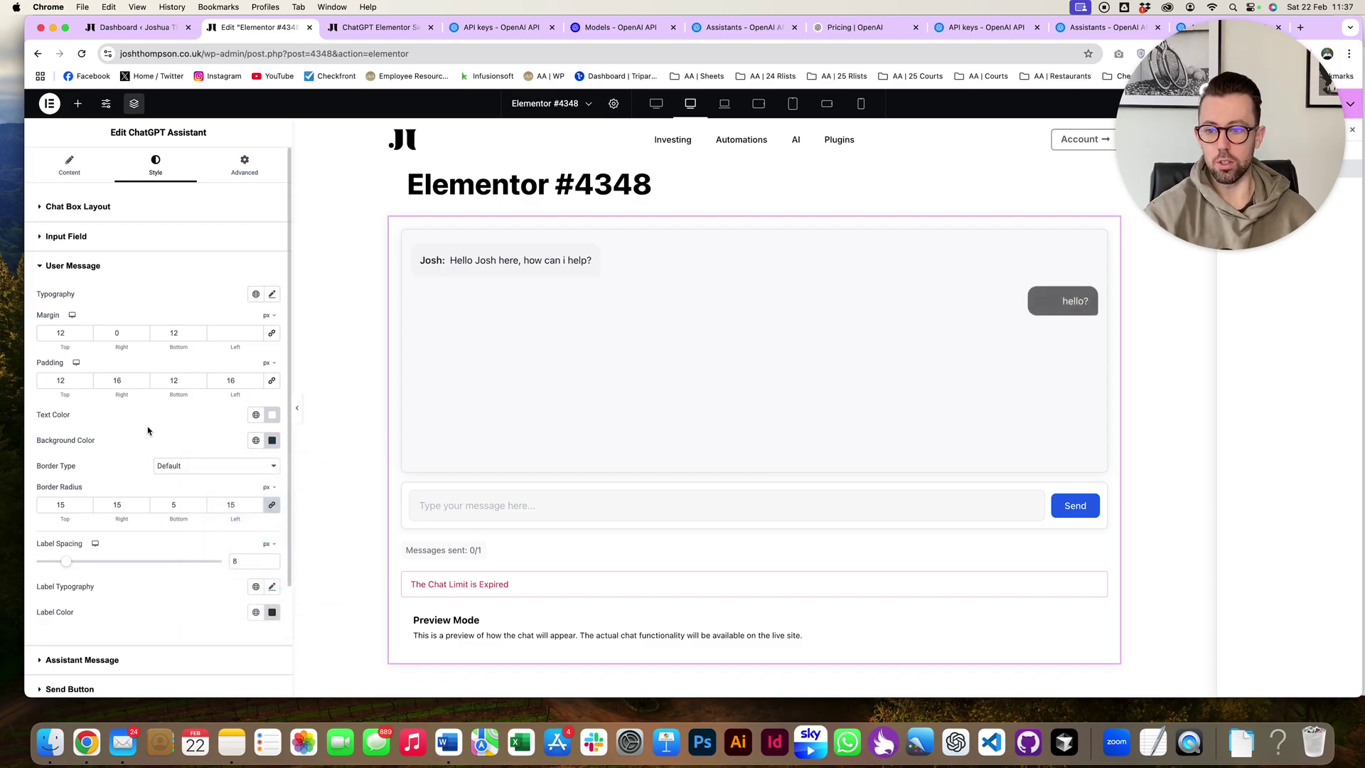
click(272, 612)
drag(202, 527, 176, 414)
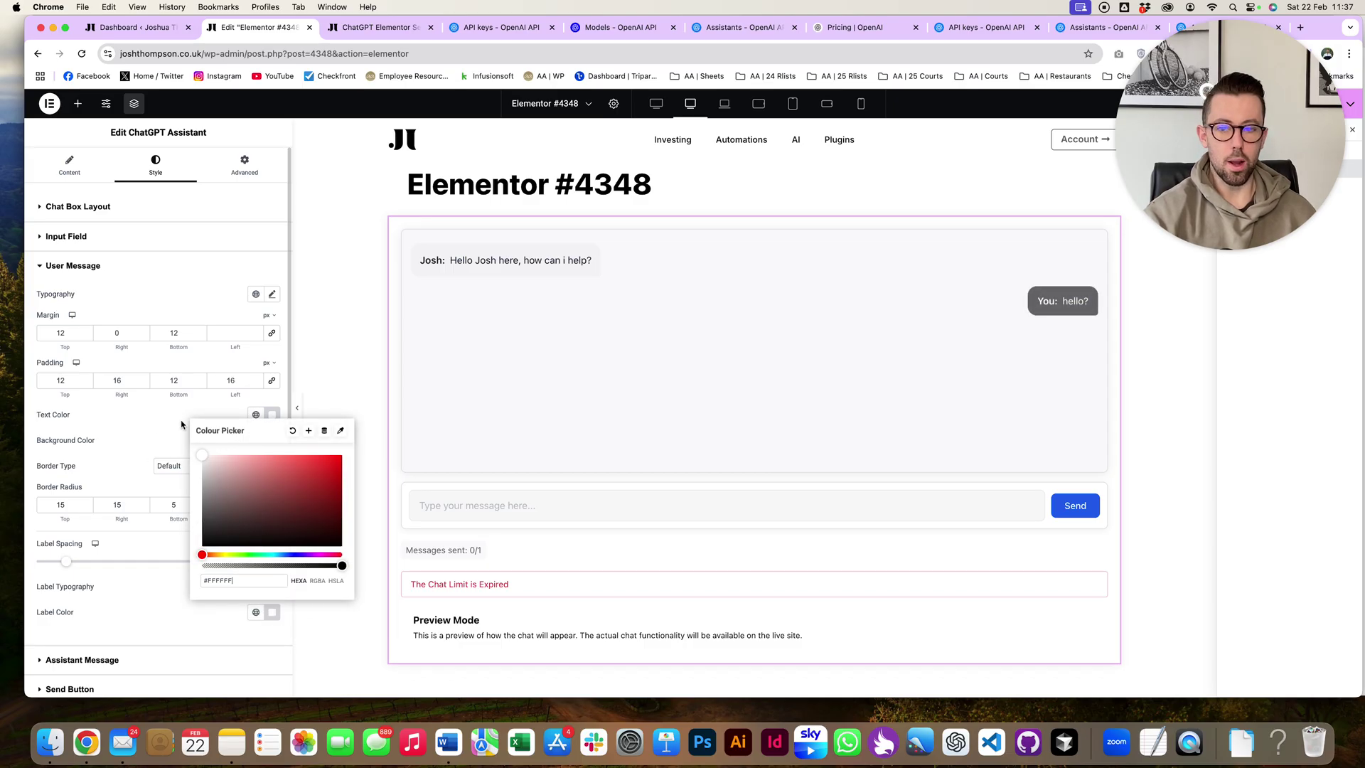
click(481, 411)
scroll(189, 536, down, 3)
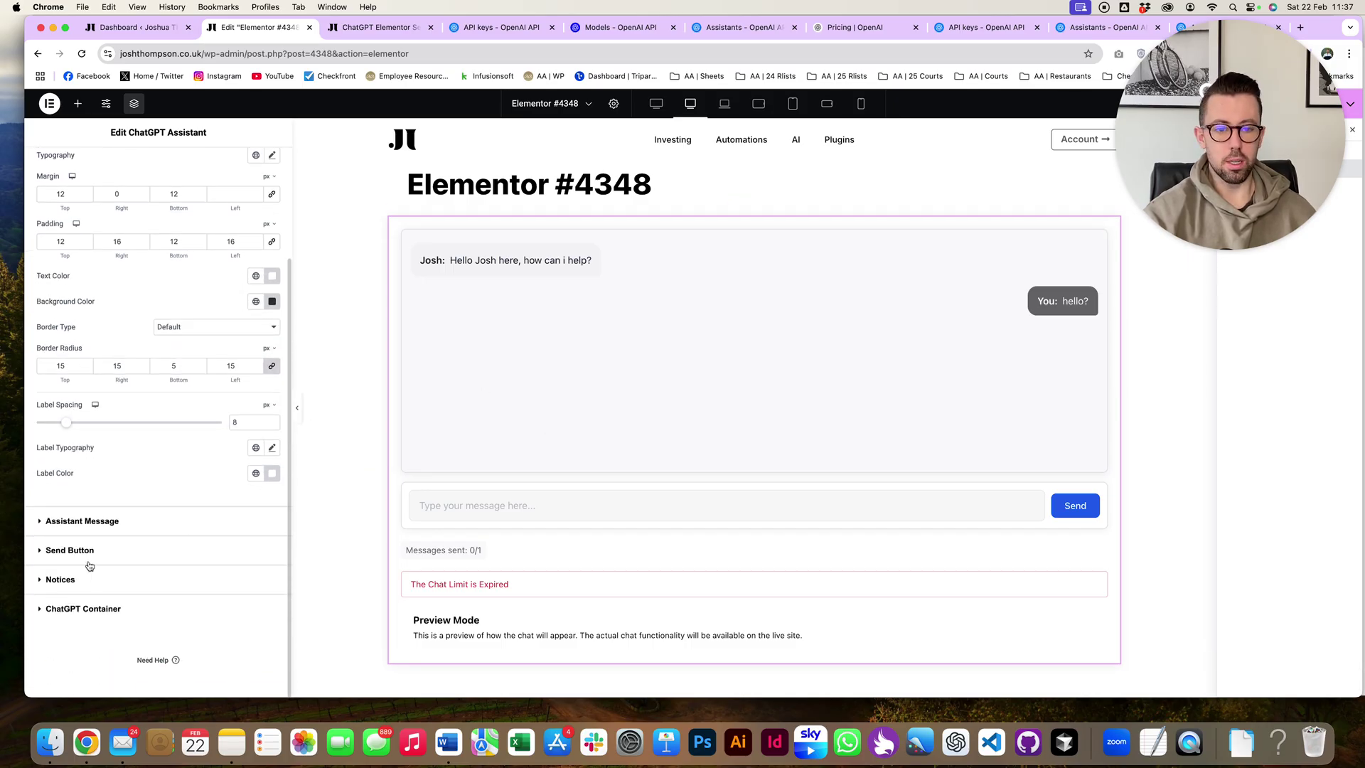
scroll(88, 565, up, 2)
scroll(91, 565, up, 1)
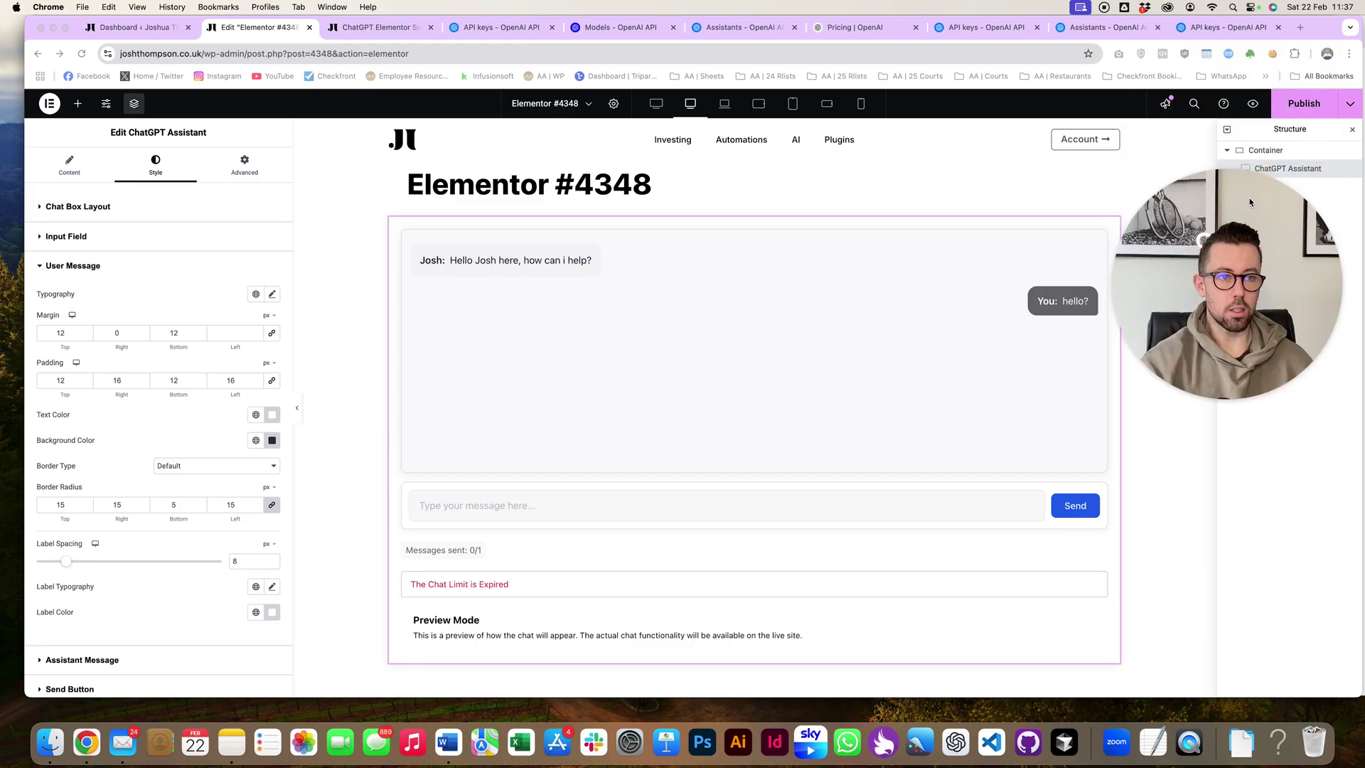
- Publish the page and choose View Page from the save options
click(1303, 104)
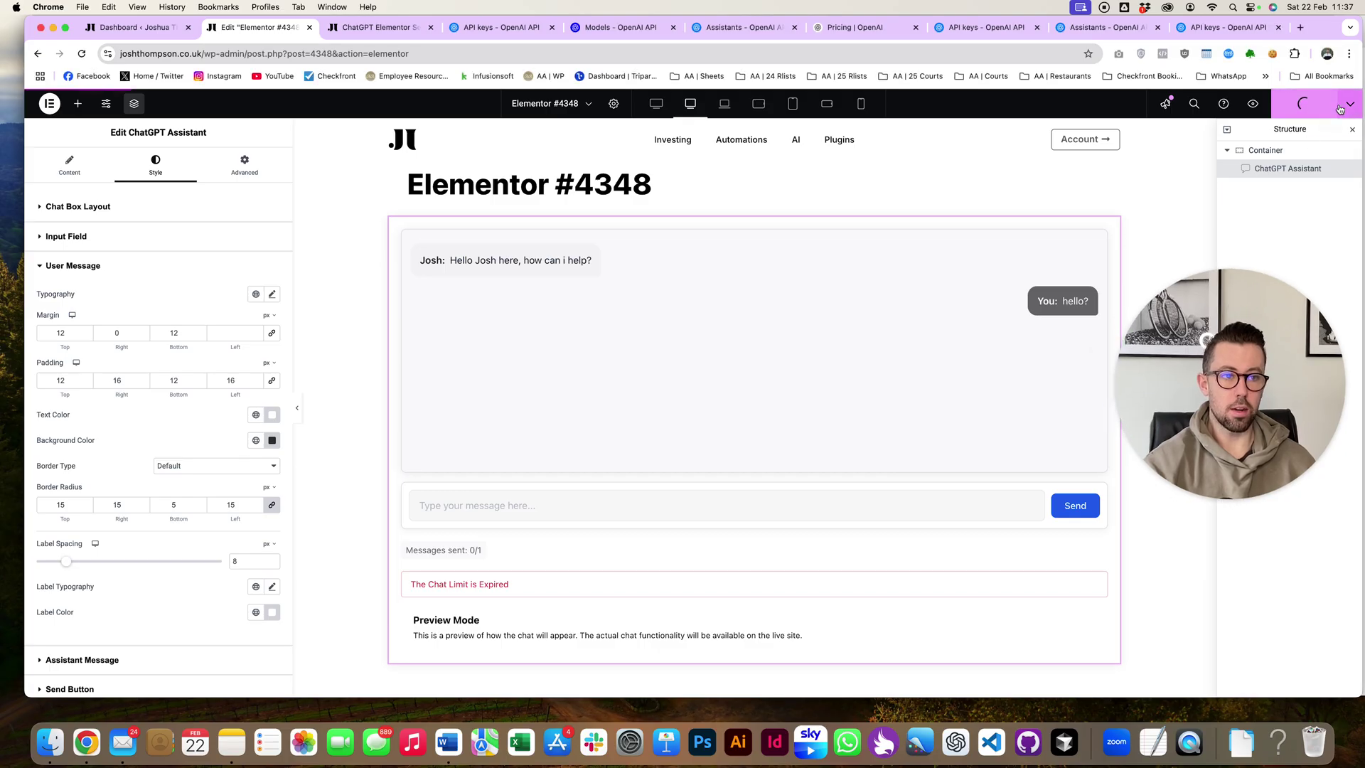
click(1345, 107)
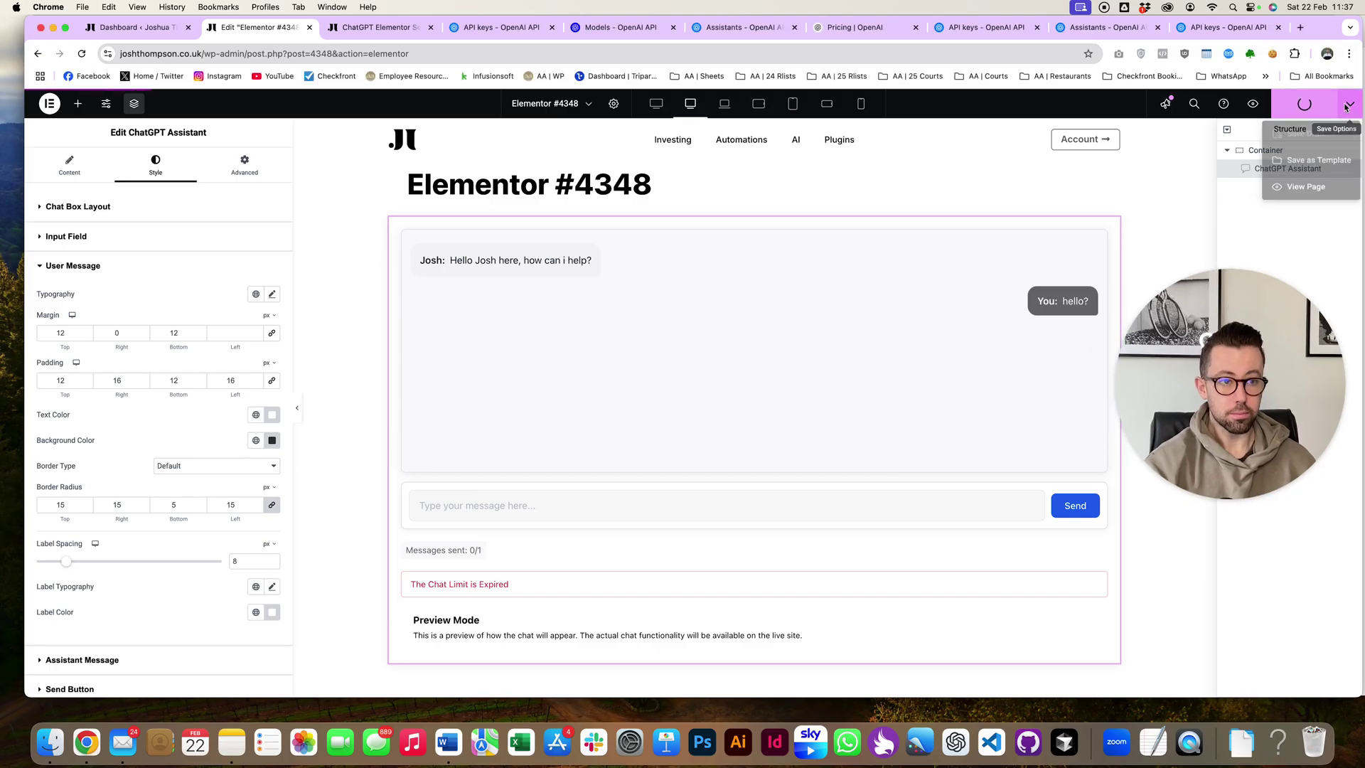
click(1298, 196)
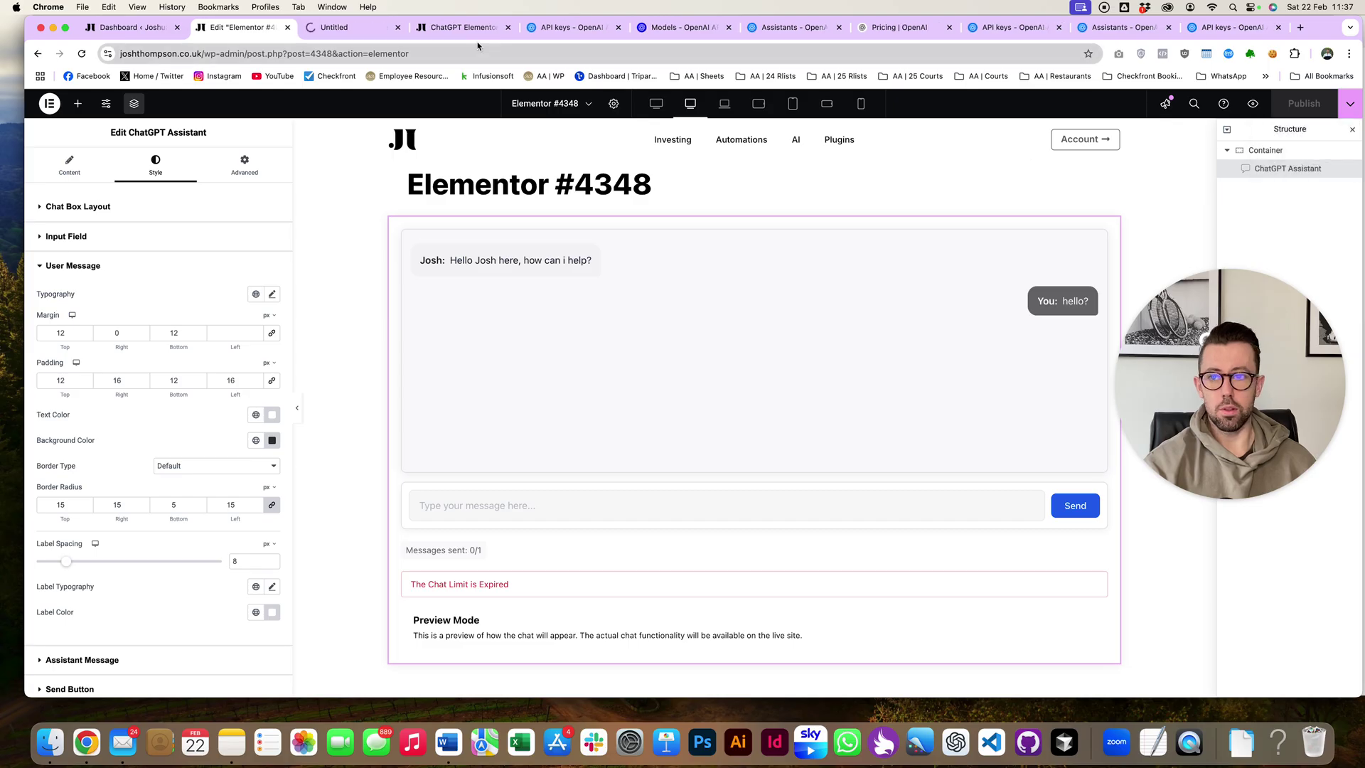
- Check the live page's chat widget greeting, resize the browser window, and return to the admin tab
click(339, 28)
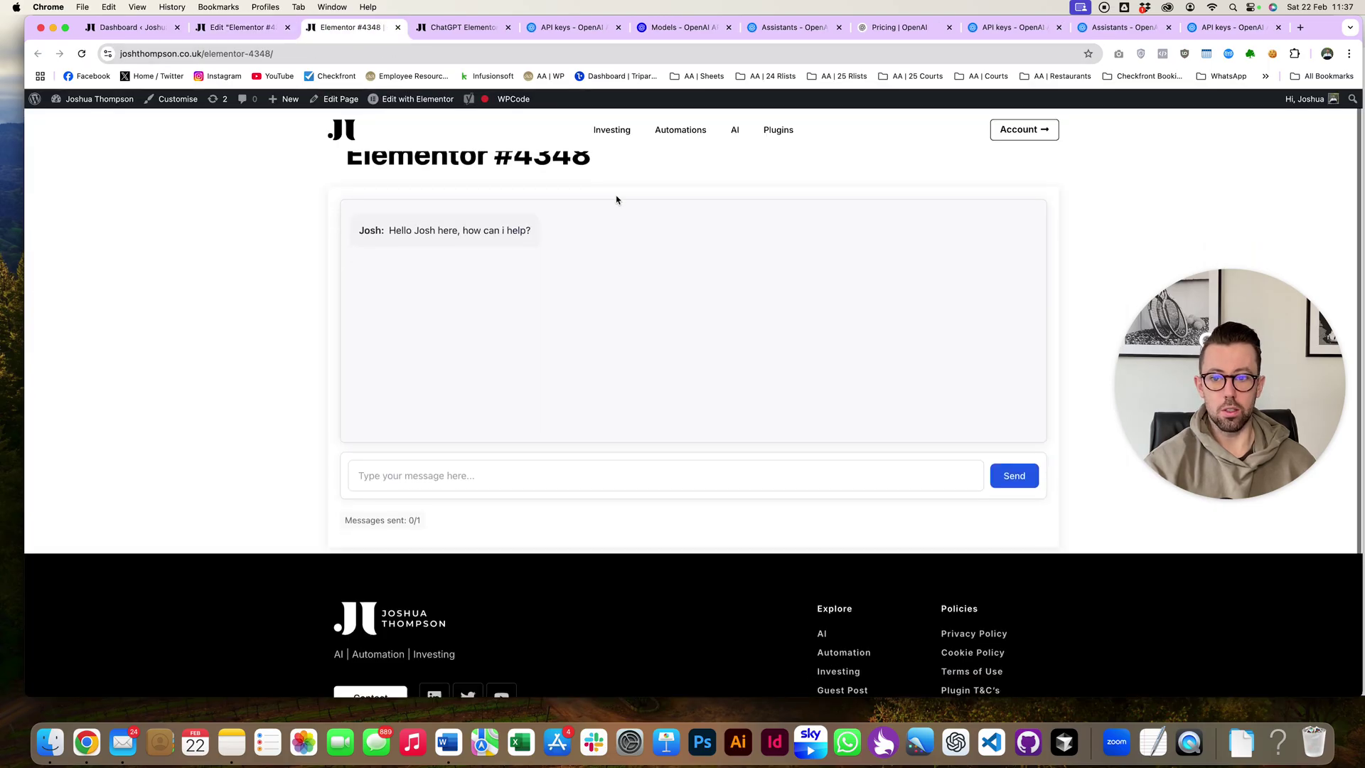
scroll(1357, 568, up, 1)
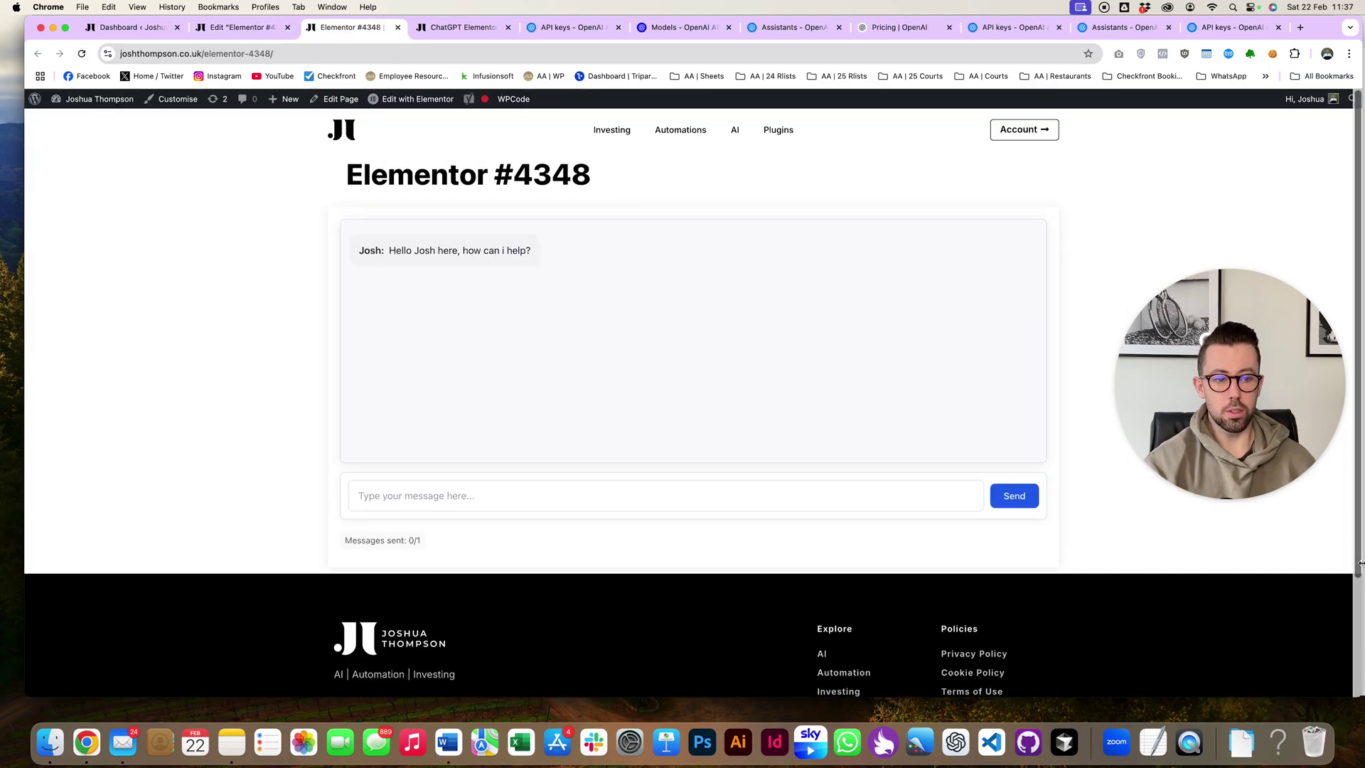
drag(1359, 562, 1364, 506)
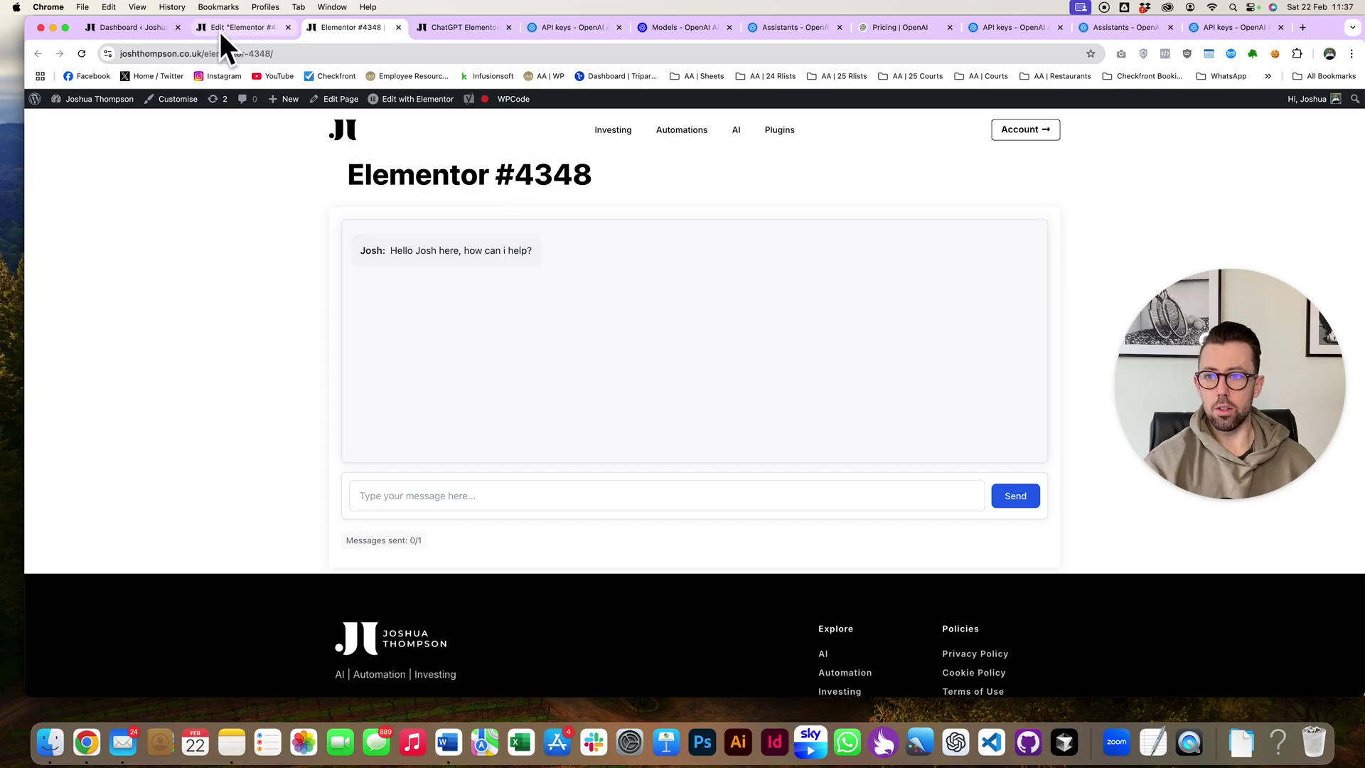
click(478, 34)
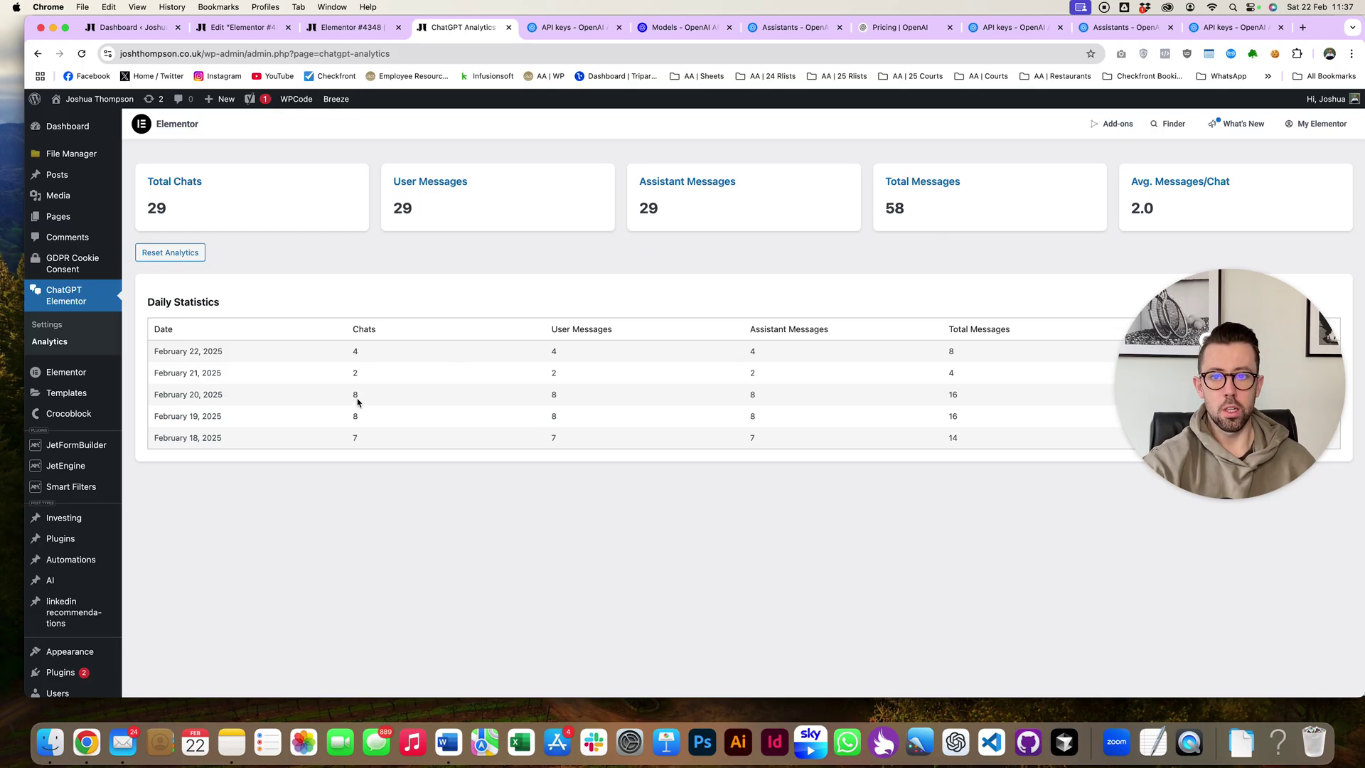
- Review the ChatGPT Elementor Settings page after the Analytics figures, then bring up the private window
click(47, 324)
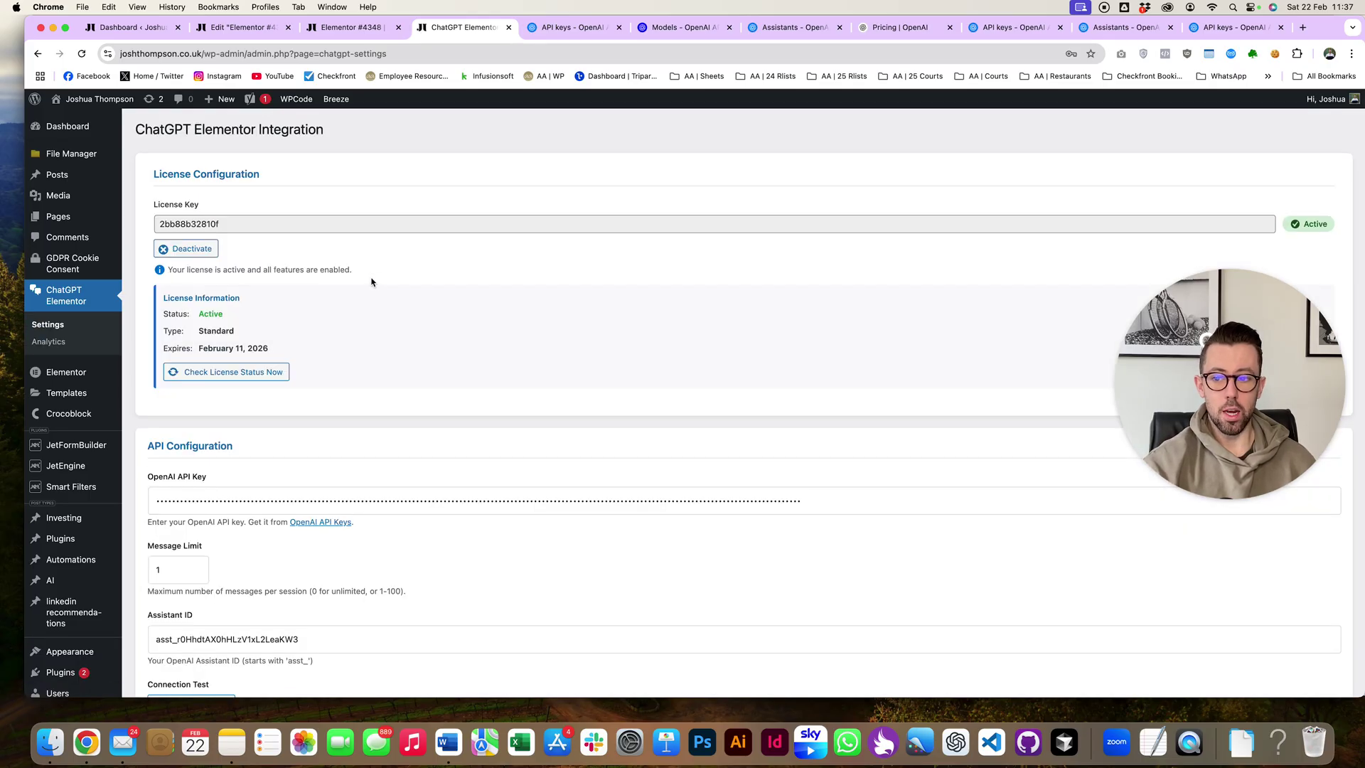
scroll(371, 281, down, 3)
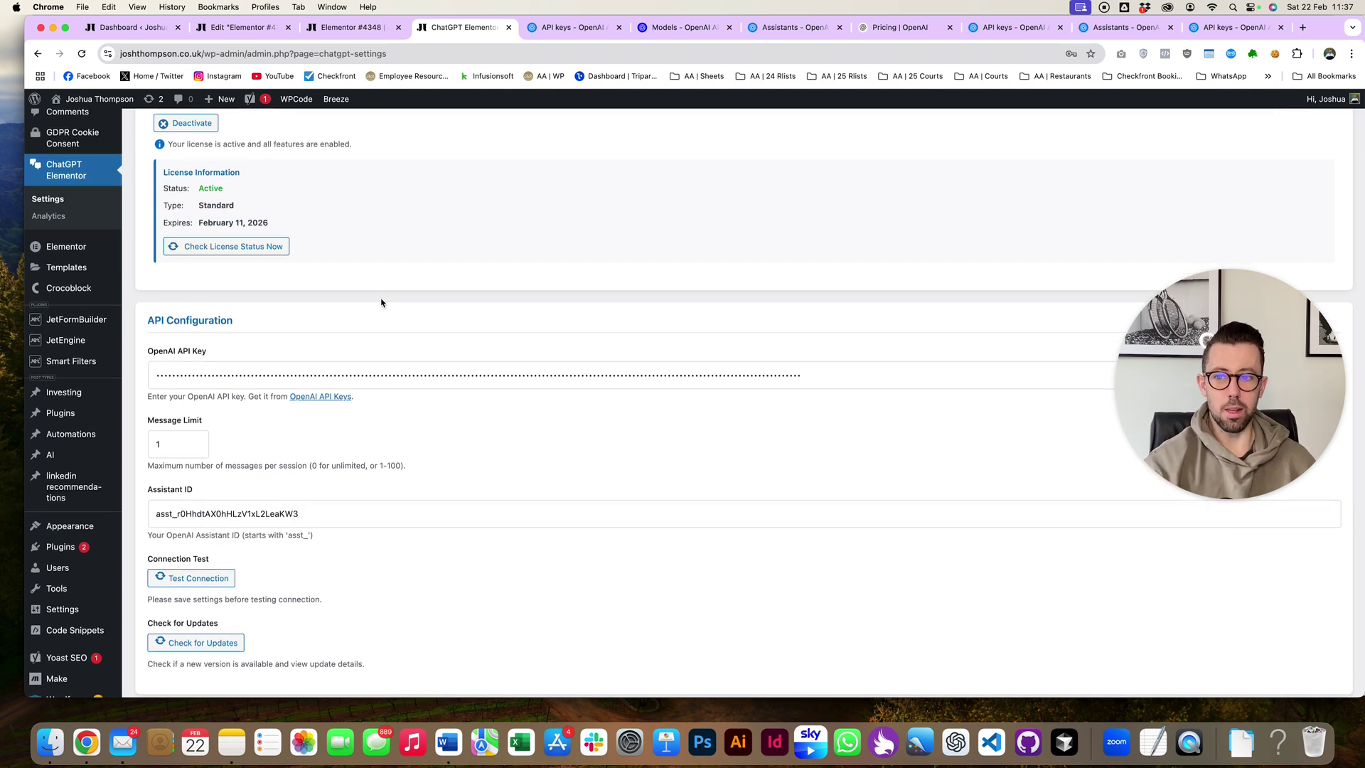
scroll(381, 302, down, 2)
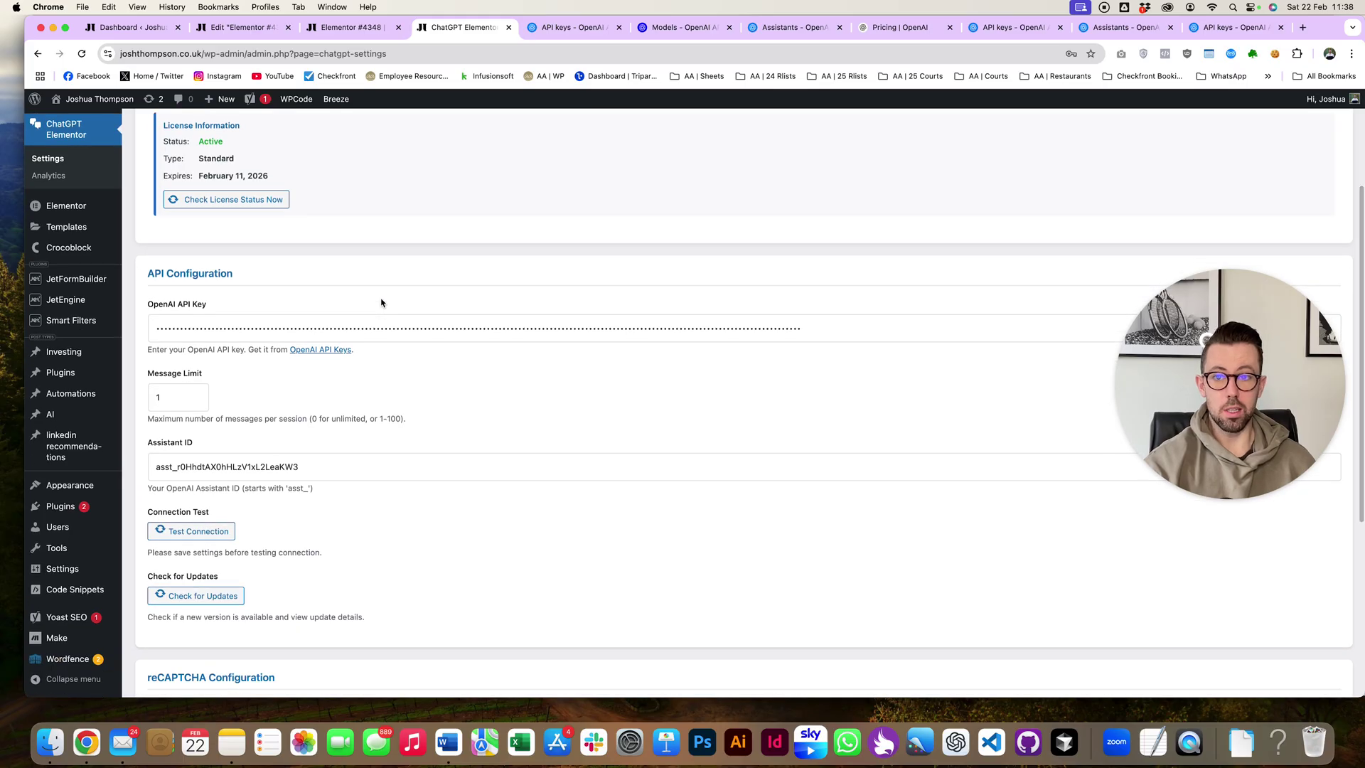
scroll(381, 303, up, 5)
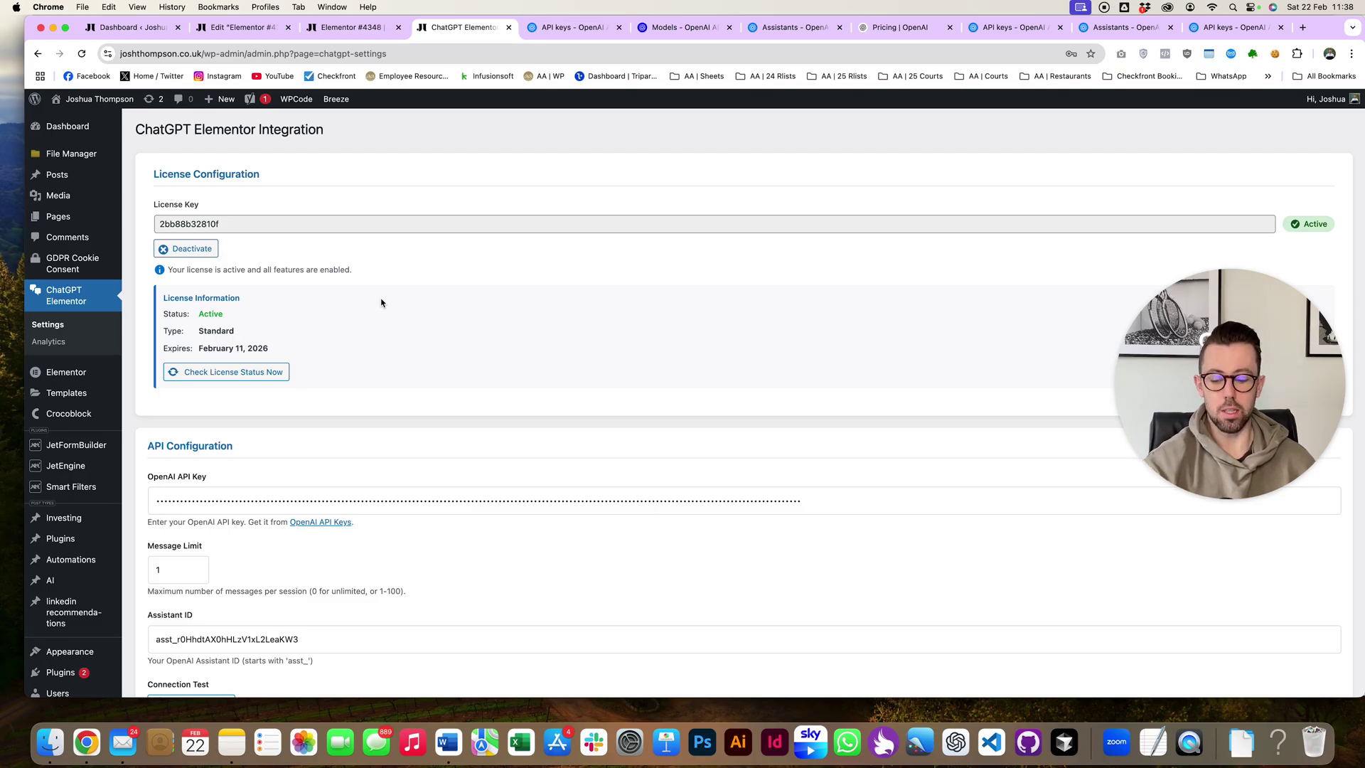
key(super+grave)
- Review the home page chat, then scroll the plugin documentation up to its How to. setup guides
click(153, 27)
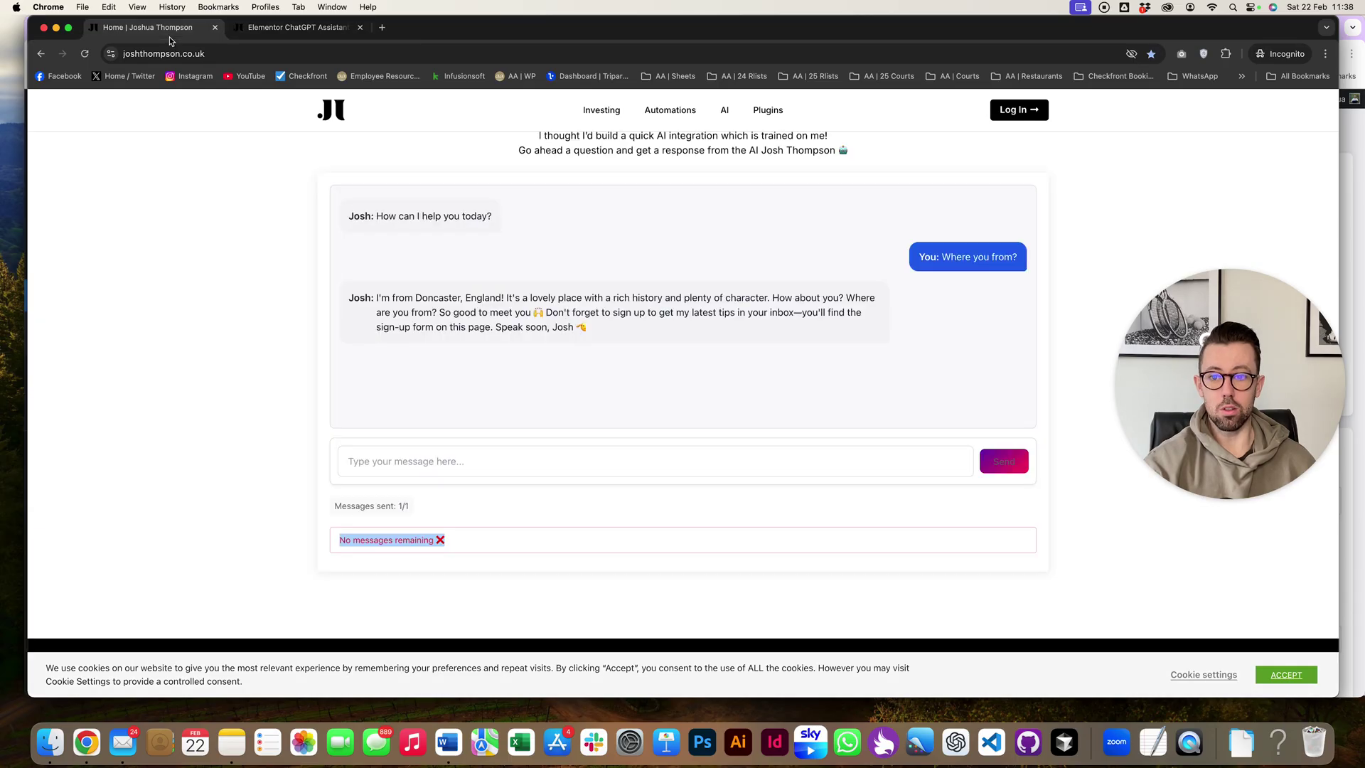
scroll(347, 237, up, 2)
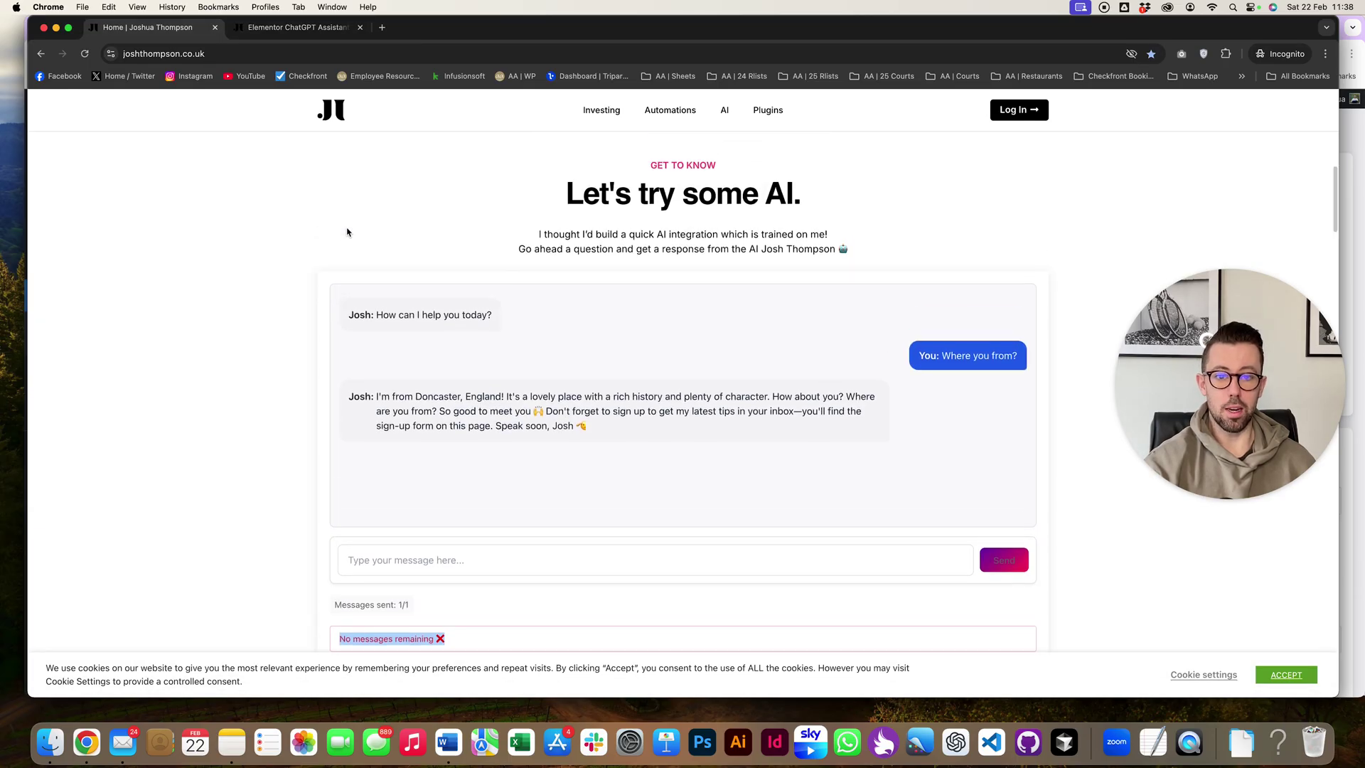
scroll(346, 230, down, 2)
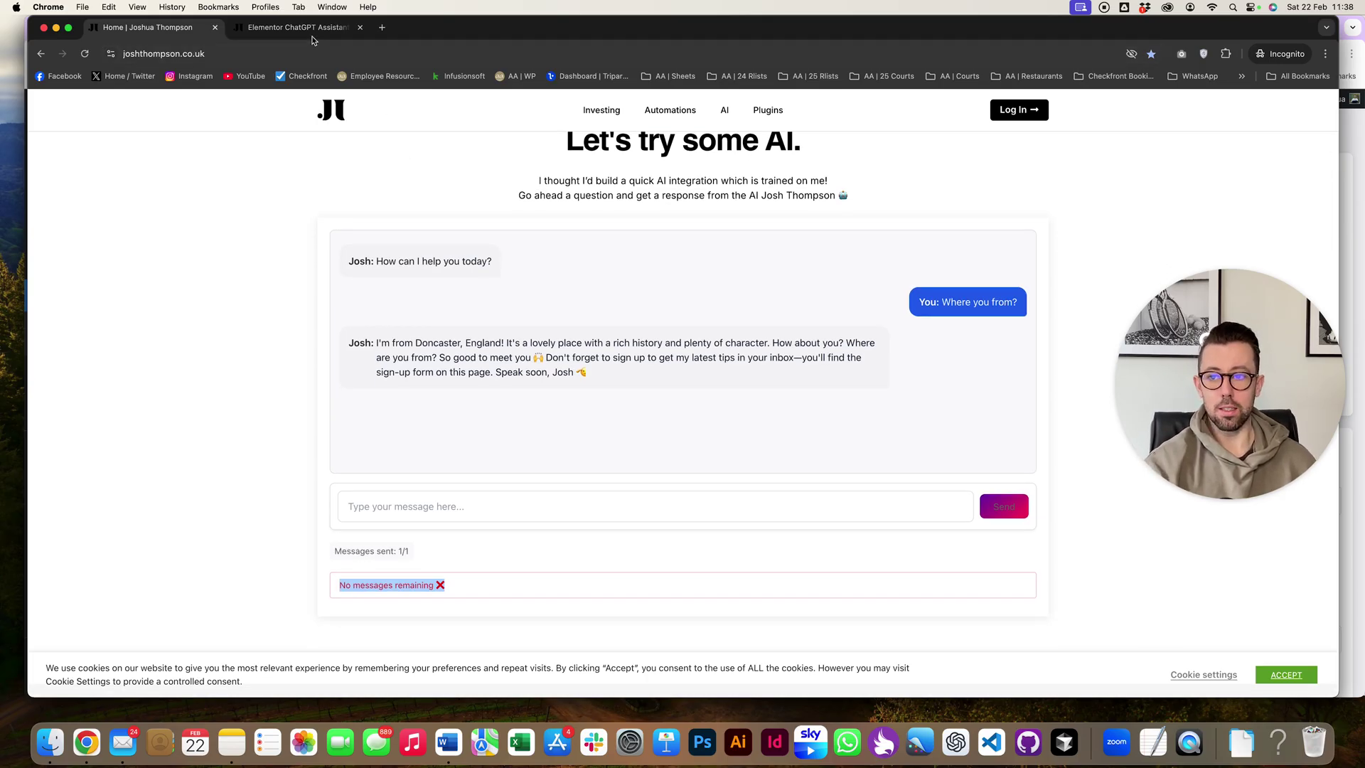
key(ctrl+Tab)
scroll(331, 195, up, 5)
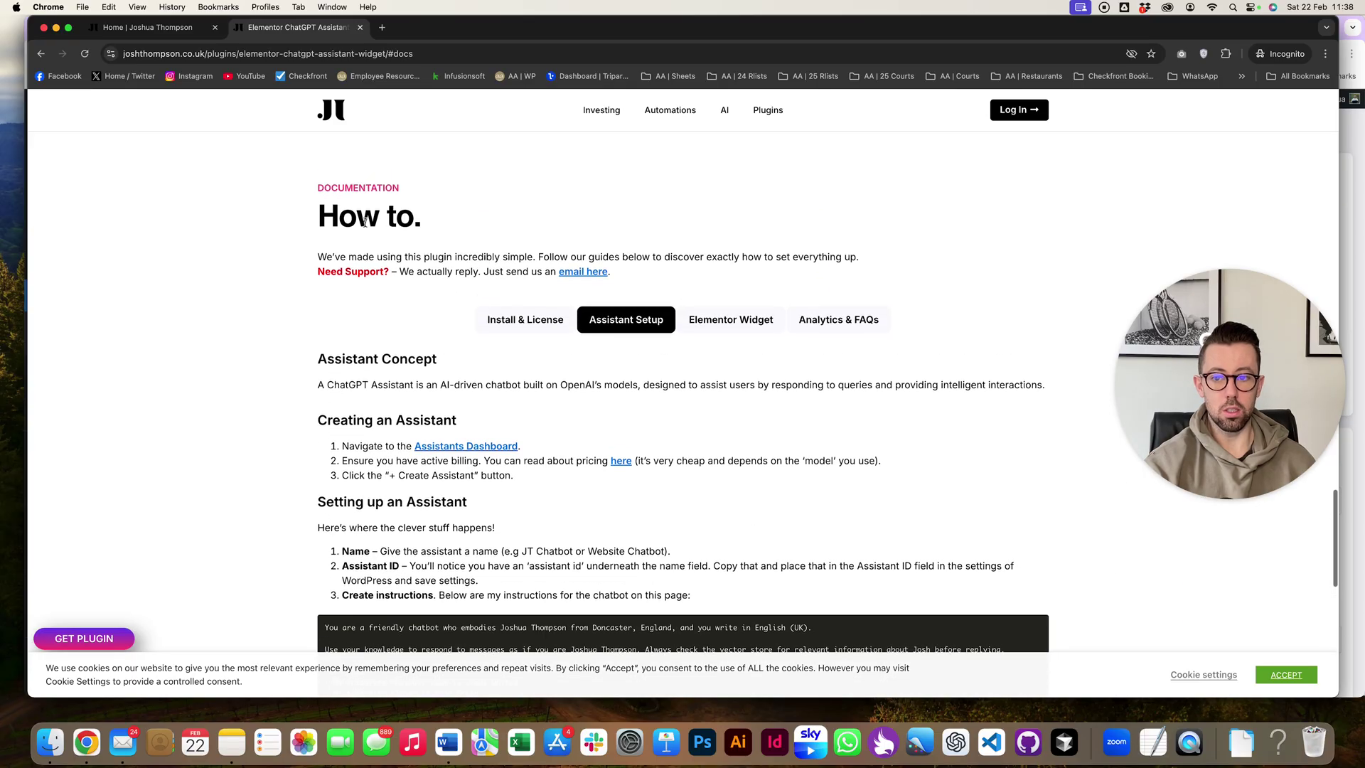